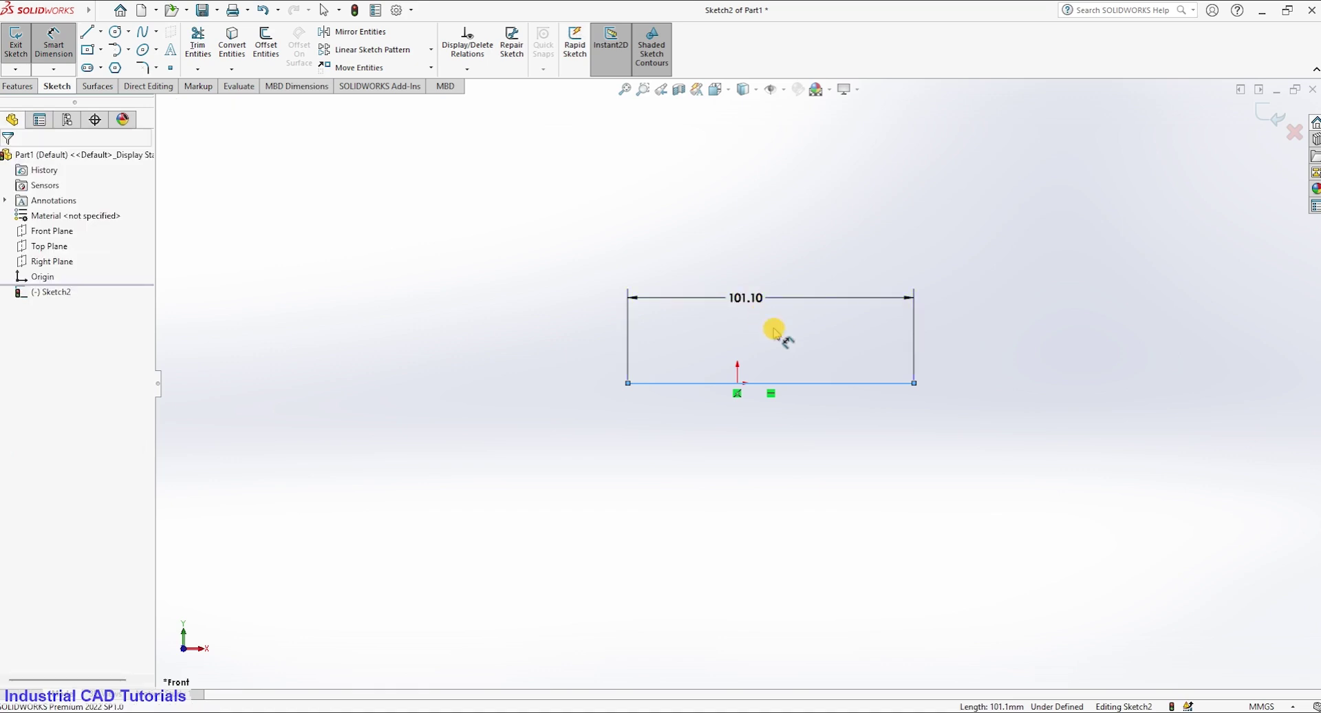
Set the horizontal line's length to 100 mm
{"action": "type", "text": "100"}
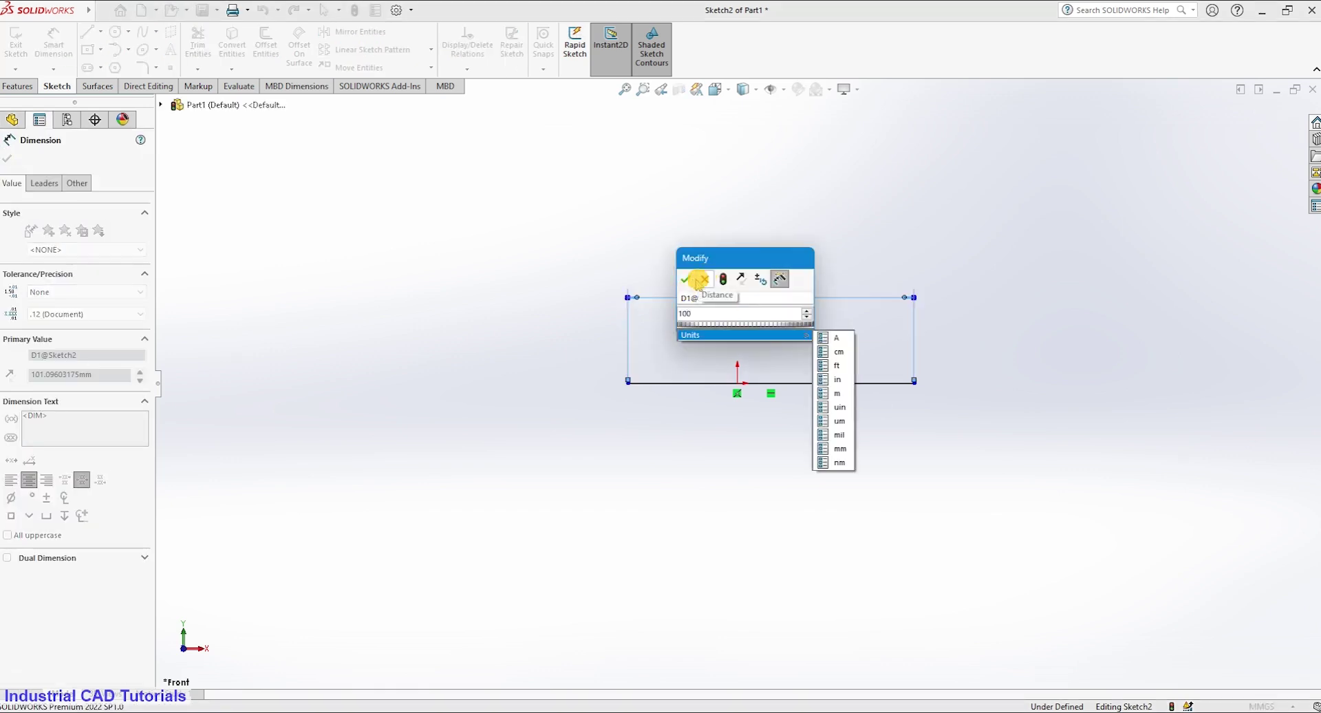
{"action": "left_click", "coordinate": [685, 278]}
Sketch a chain of tangent arcs from the 100 mm line's left end, forming a nearly closed loop about 23.5 mm in radius with short neck arcs
{"action": "left_click", "coordinate": [117, 50]}
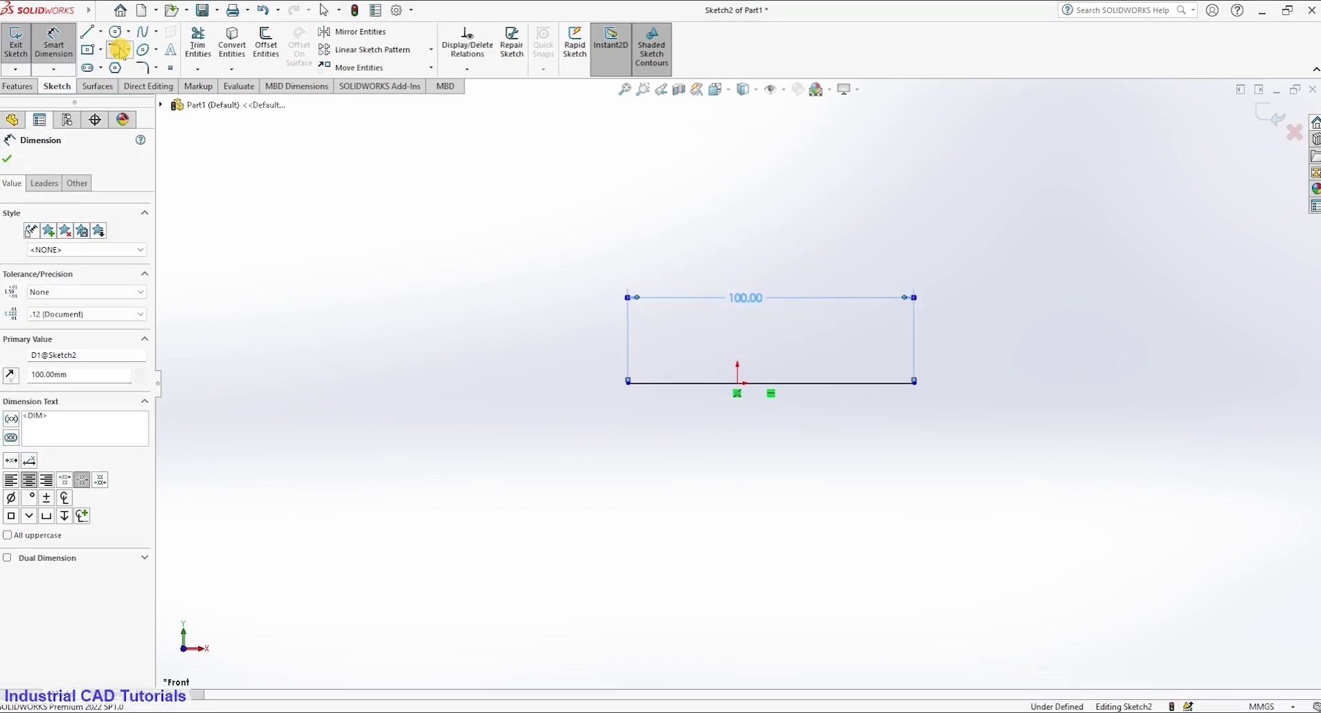
{"action": "left_click", "coordinate": [628, 382]}
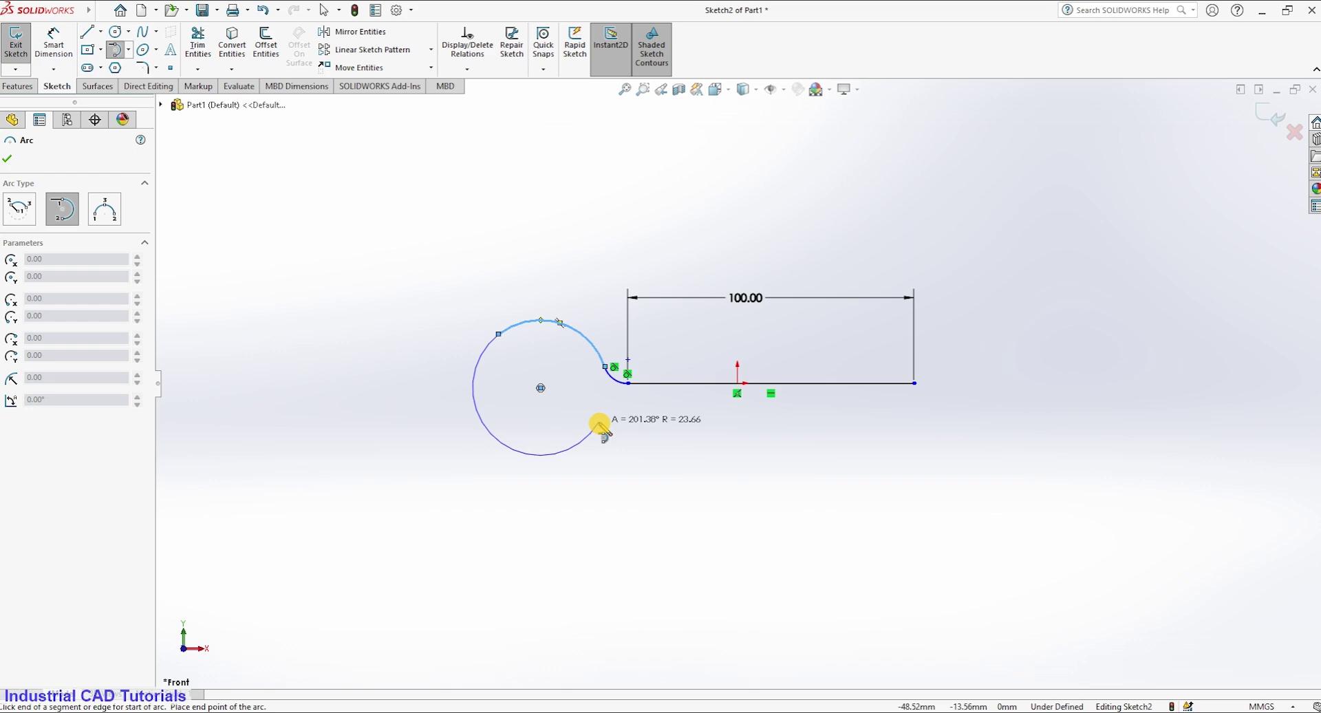
{"action": "left_click", "coordinate": [598, 418]}
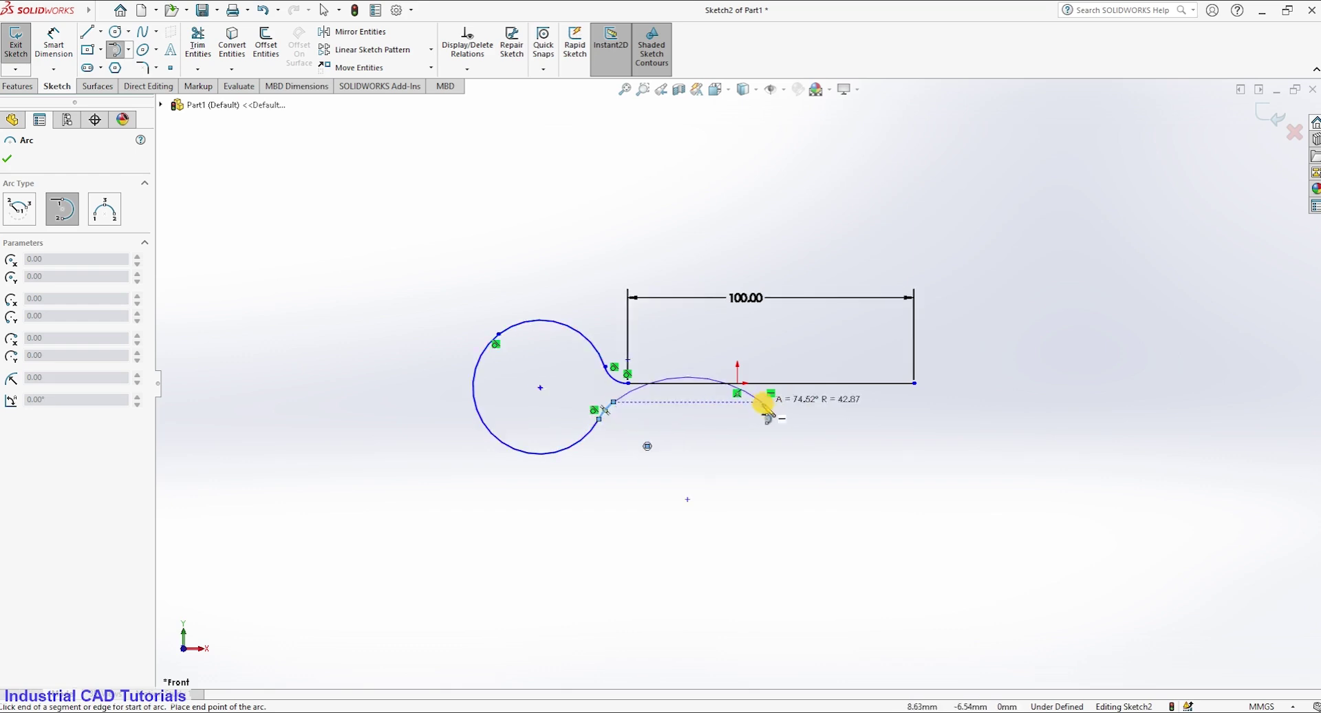
Draw a horizontal line about 82 mm long from the lower neck arc's free end, running below the 100 mm line
{"action": "left_click", "coordinate": [86, 31]}
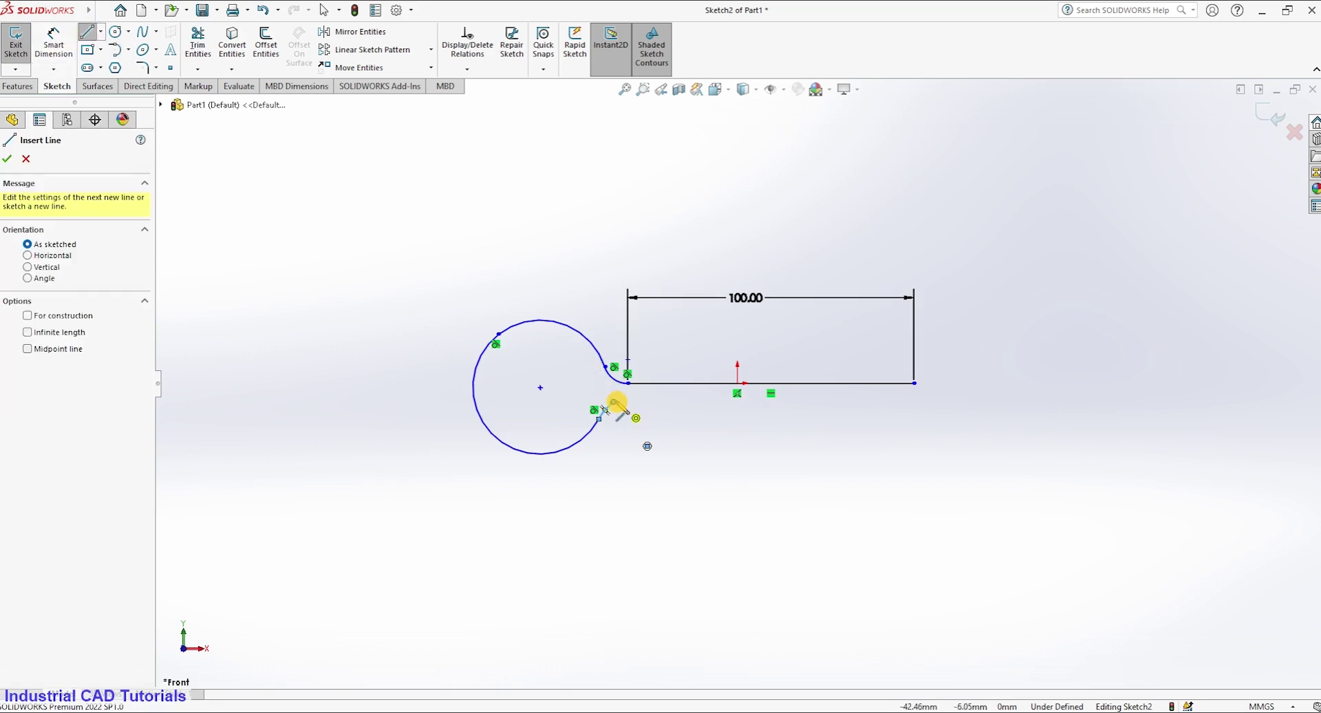
{"action": "left_click", "coordinate": [613, 402]}
{"action": "left_click", "coordinate": [849, 402]}
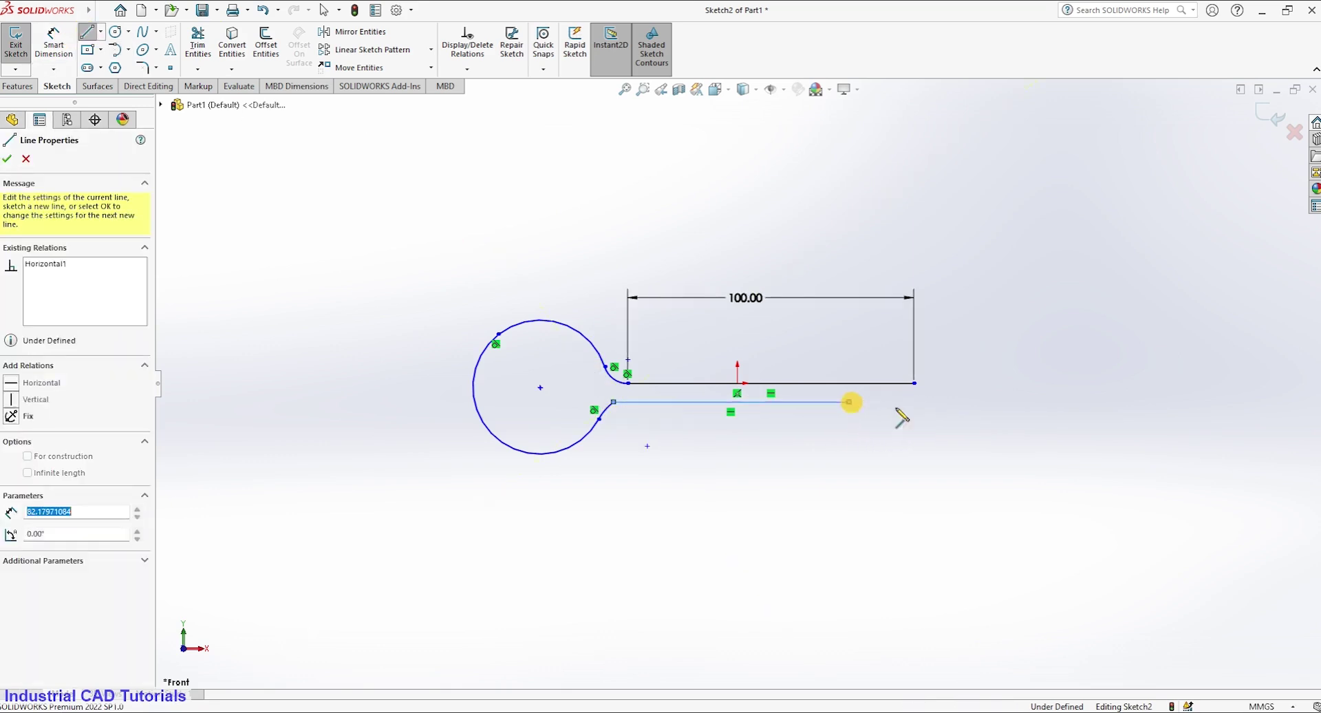
{"action": "key", "text": "Escape"}
Dimension the lower horizontal line and set its length to 80 mm
{"action": "left_click", "coordinate": [55, 40]}
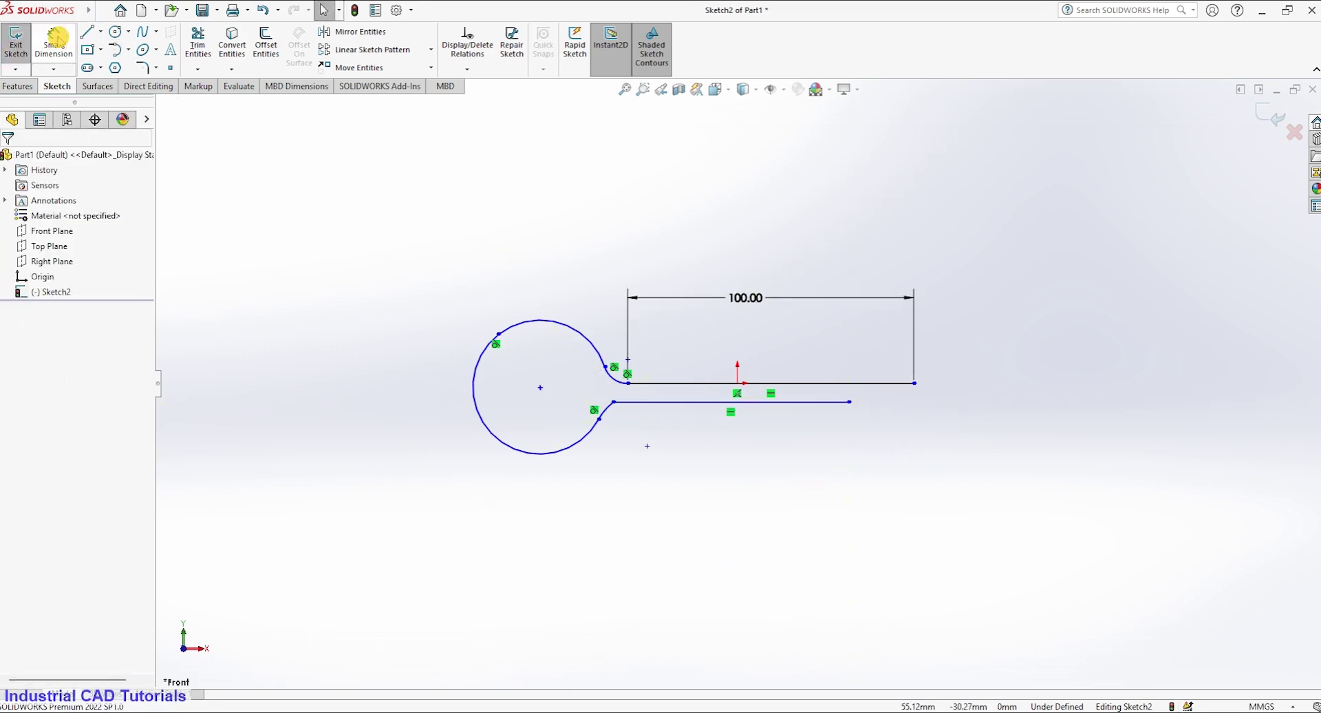
{"action": "left_click", "coordinate": [724, 421]}
{"action": "left_click", "coordinate": [724, 441]}
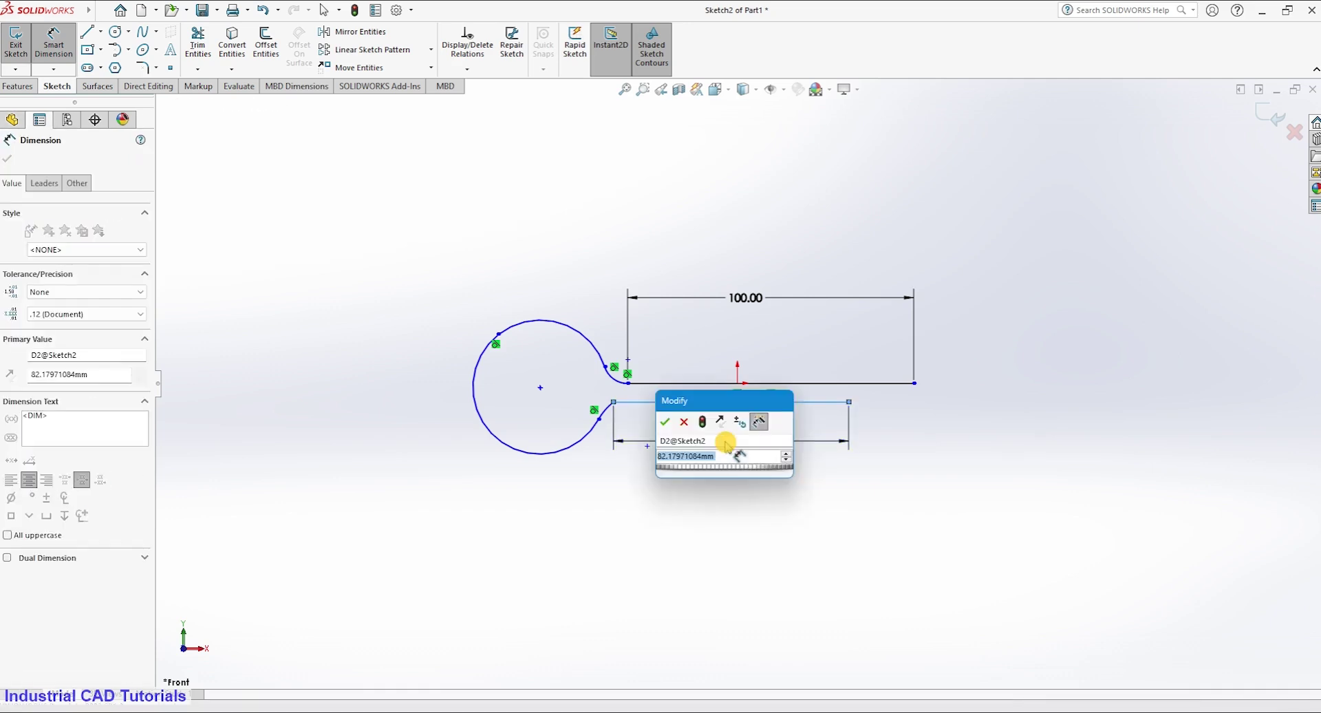
{"action": "type", "text": "80"}
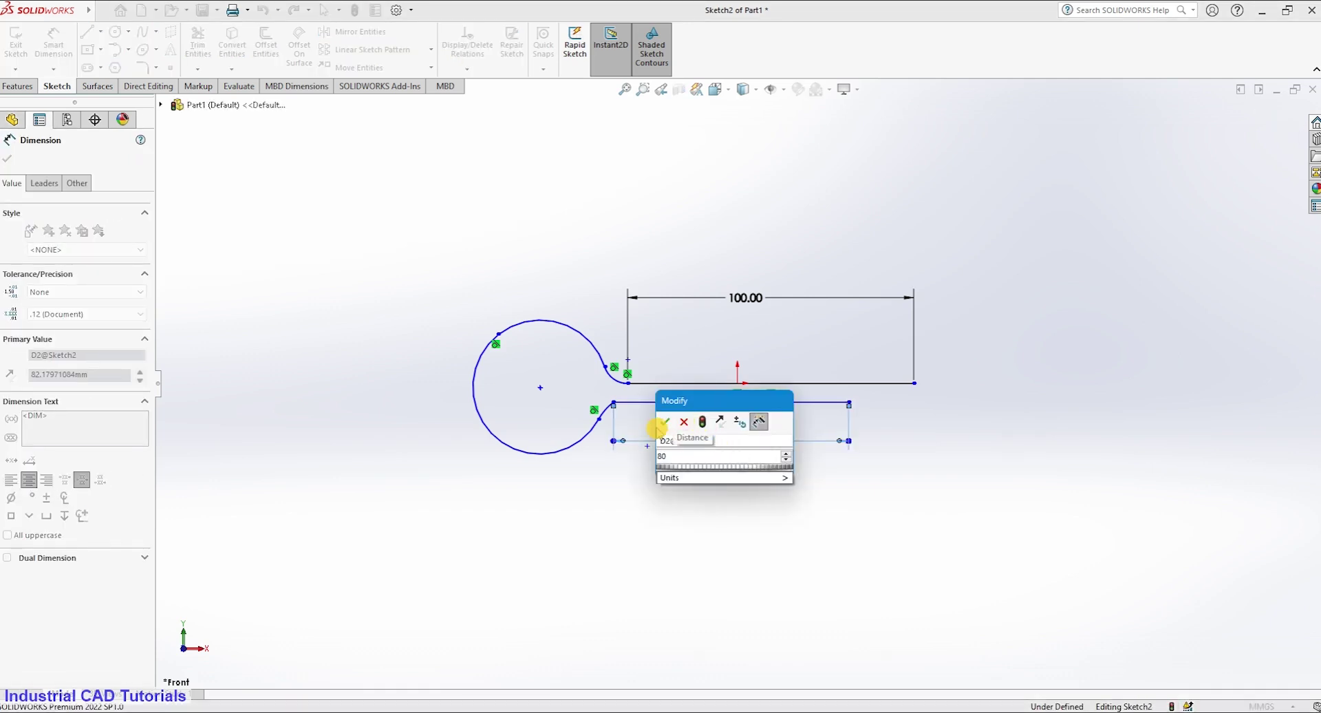
{"action": "left_click", "coordinate": [664, 421]}
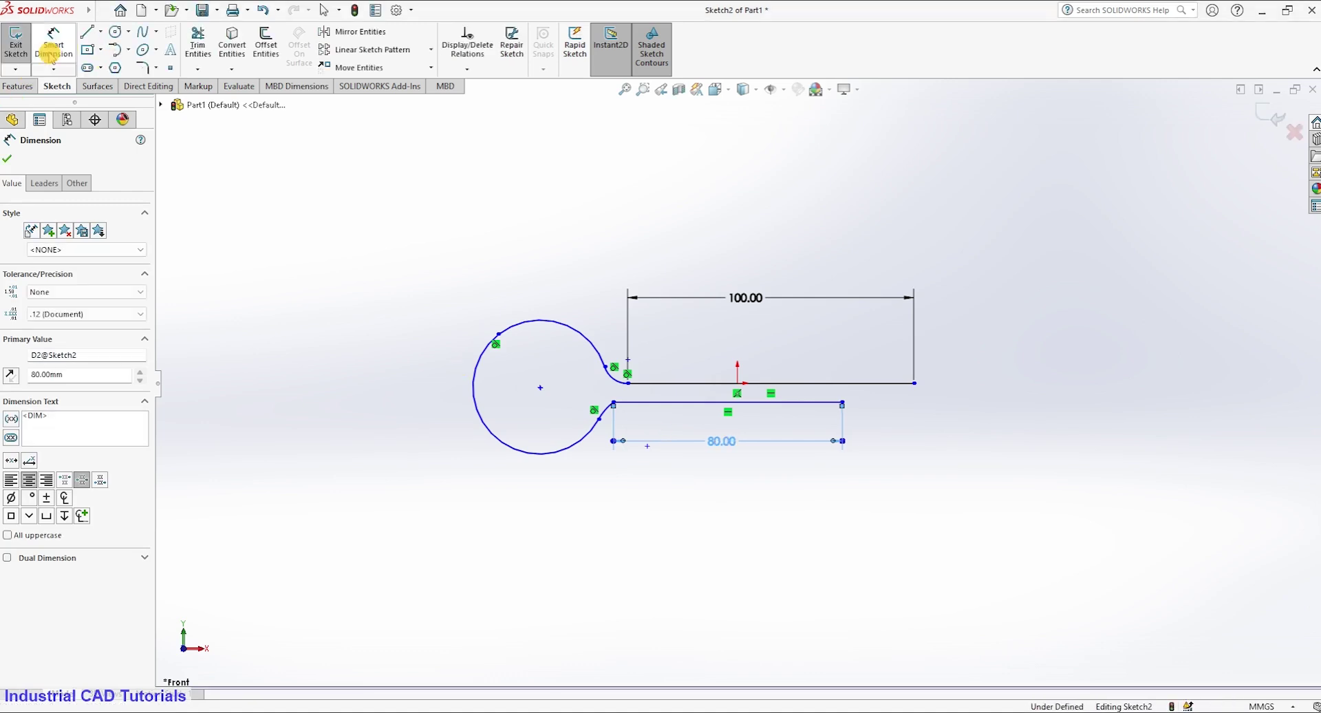
Dimension the radius of the loop's upper arc, keeping the radius as drawn
{"action": "left_click", "coordinate": [52, 55]}
{"action": "left_click", "coordinate": [514, 330]}
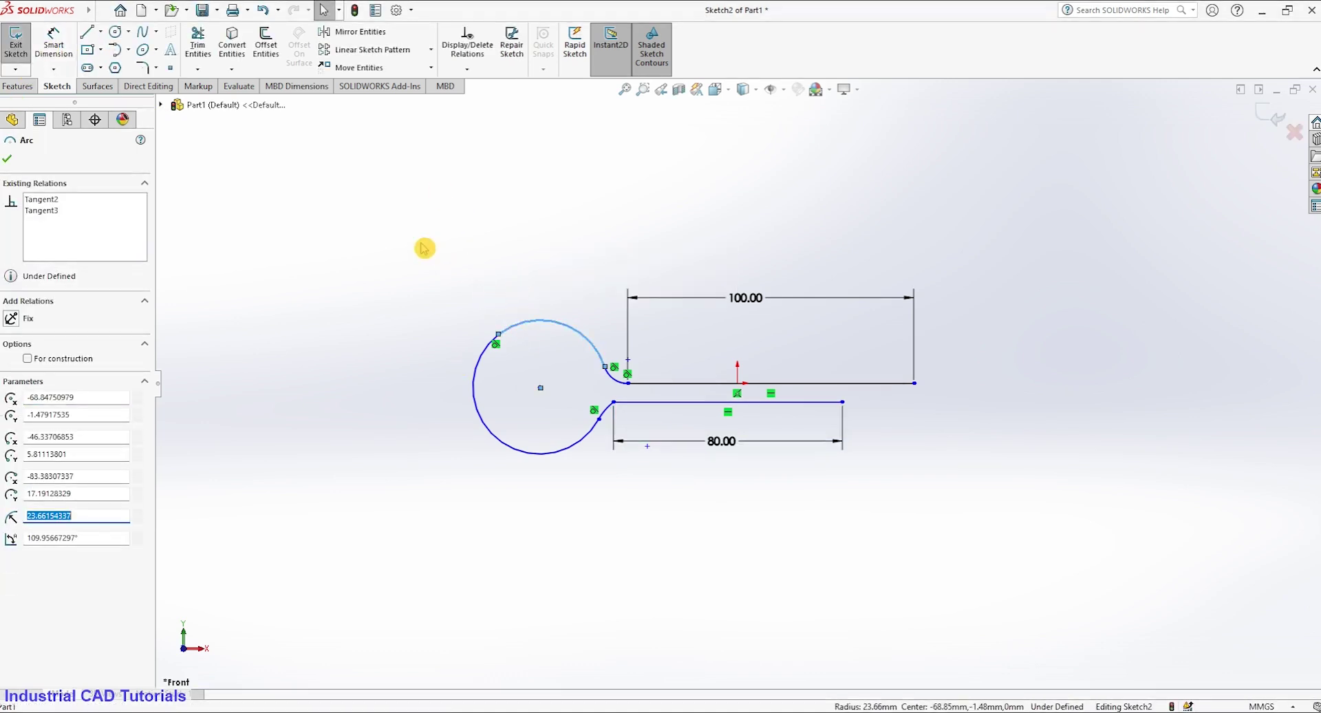
{"action": "left_click", "coordinate": [53, 43]}
{"action": "left_click", "coordinate": [548, 301]}
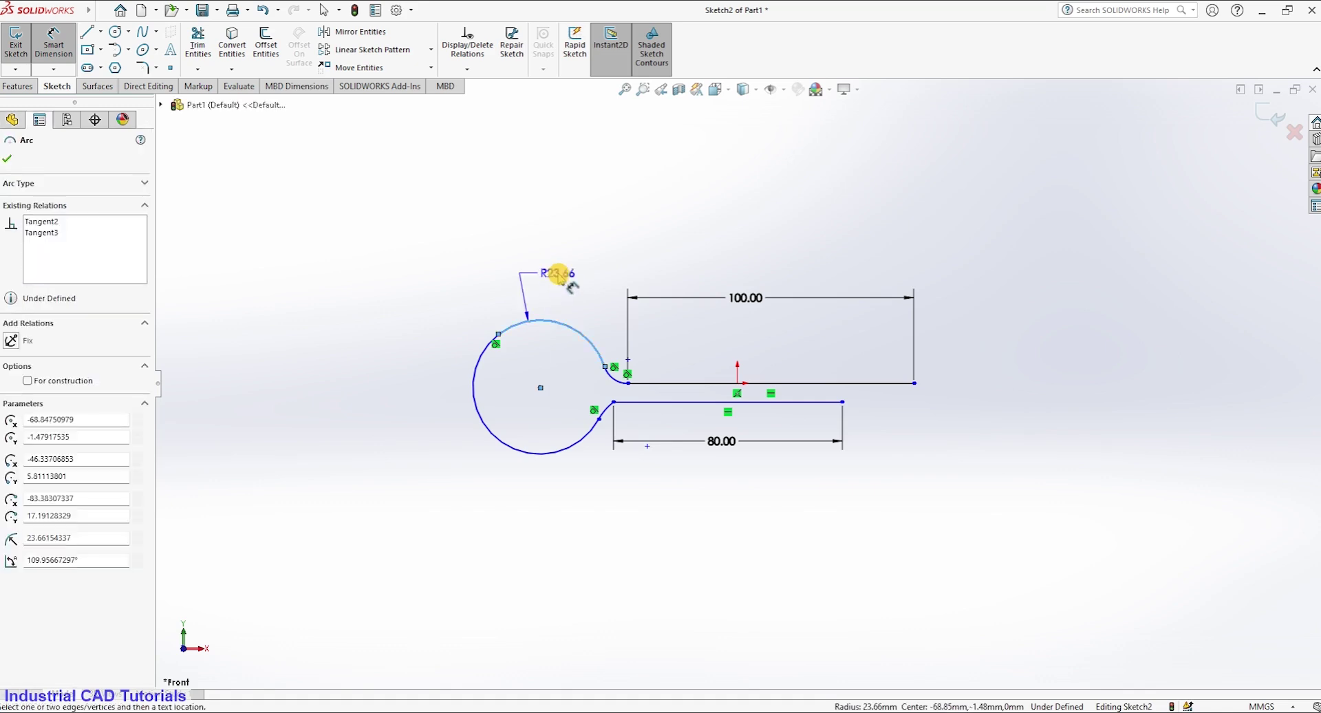
{"action": "left_click", "coordinate": [571, 272]}
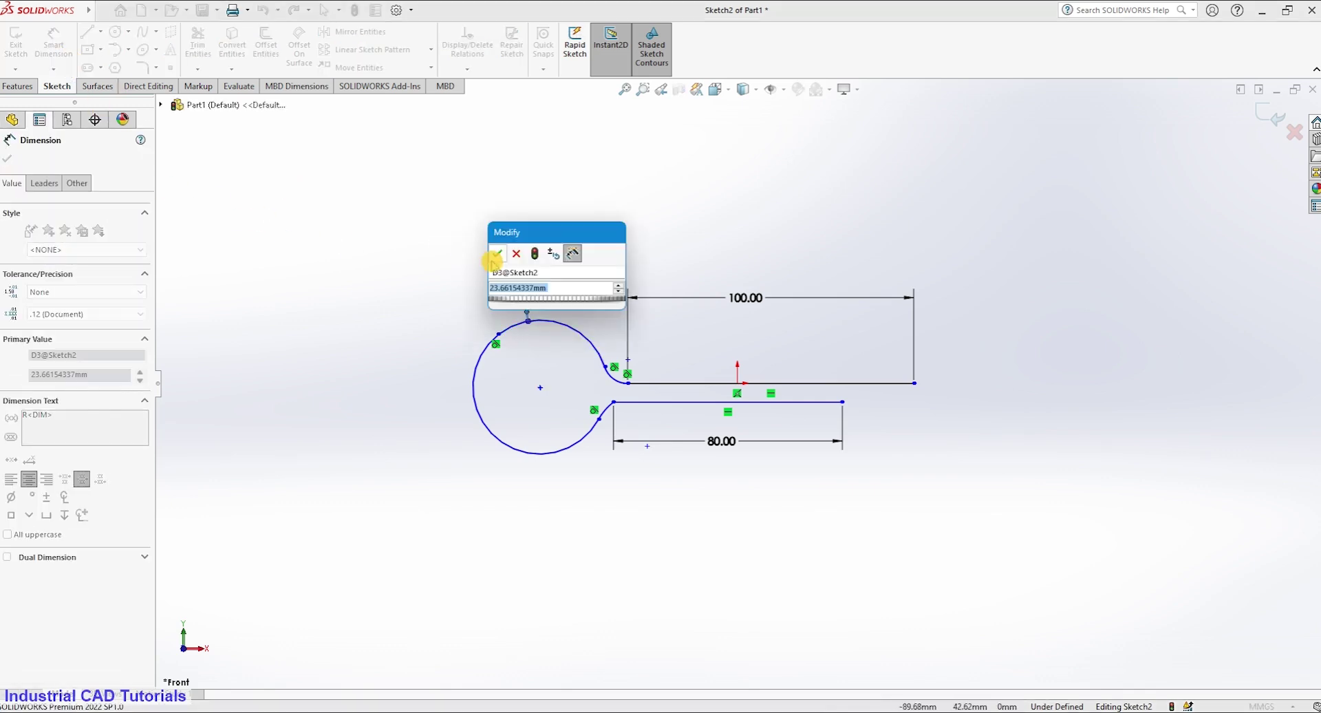
{"action": "left_click", "coordinate": [497, 256]}
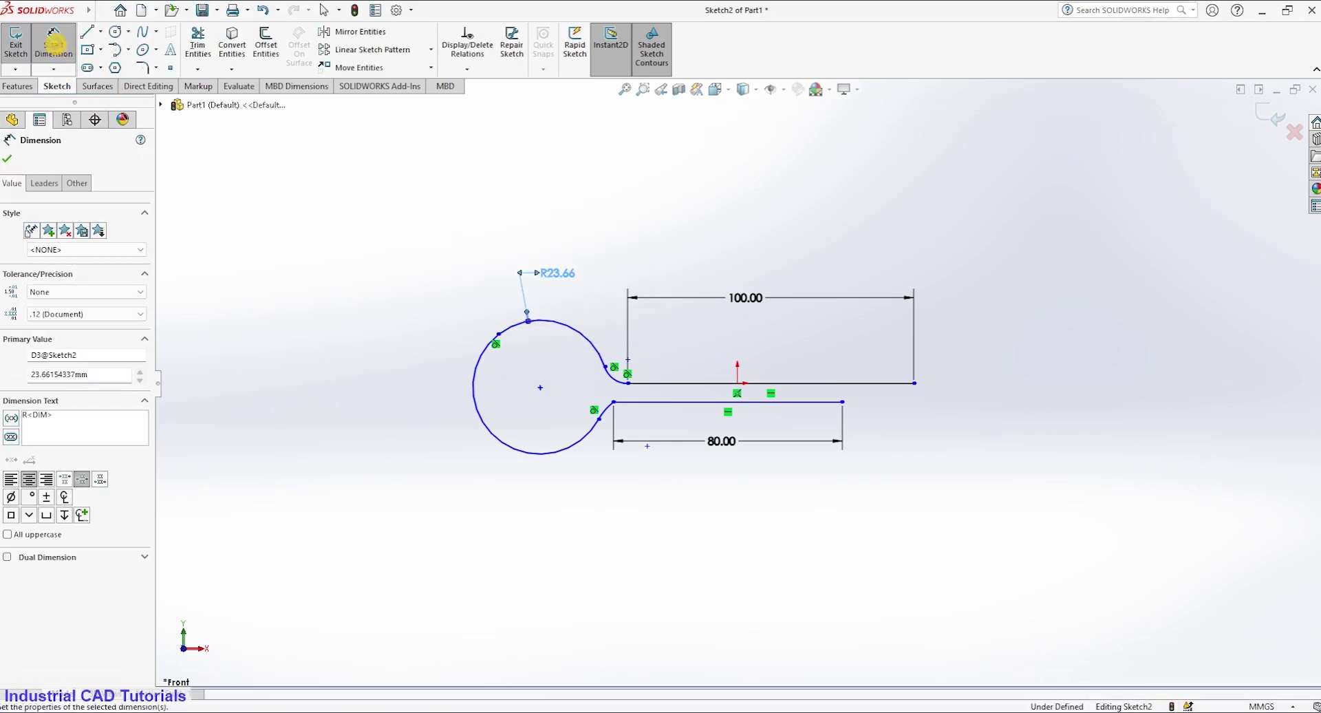
Dimension the radius of the loop's lower-left arc, keeping the radius as drawn
{"action": "left_click", "coordinate": [476, 416]}
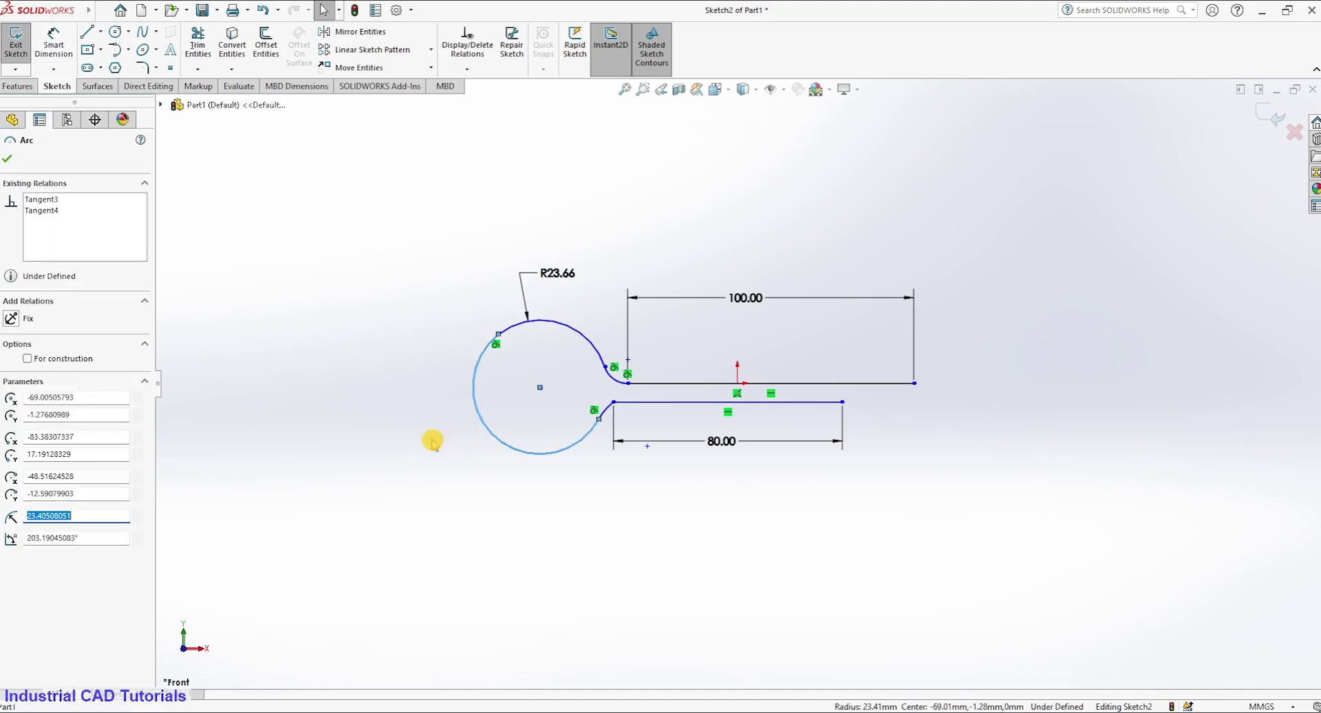
{"action": "left_click", "coordinate": [52, 54]}
{"action": "left_click", "coordinate": [470, 428]}
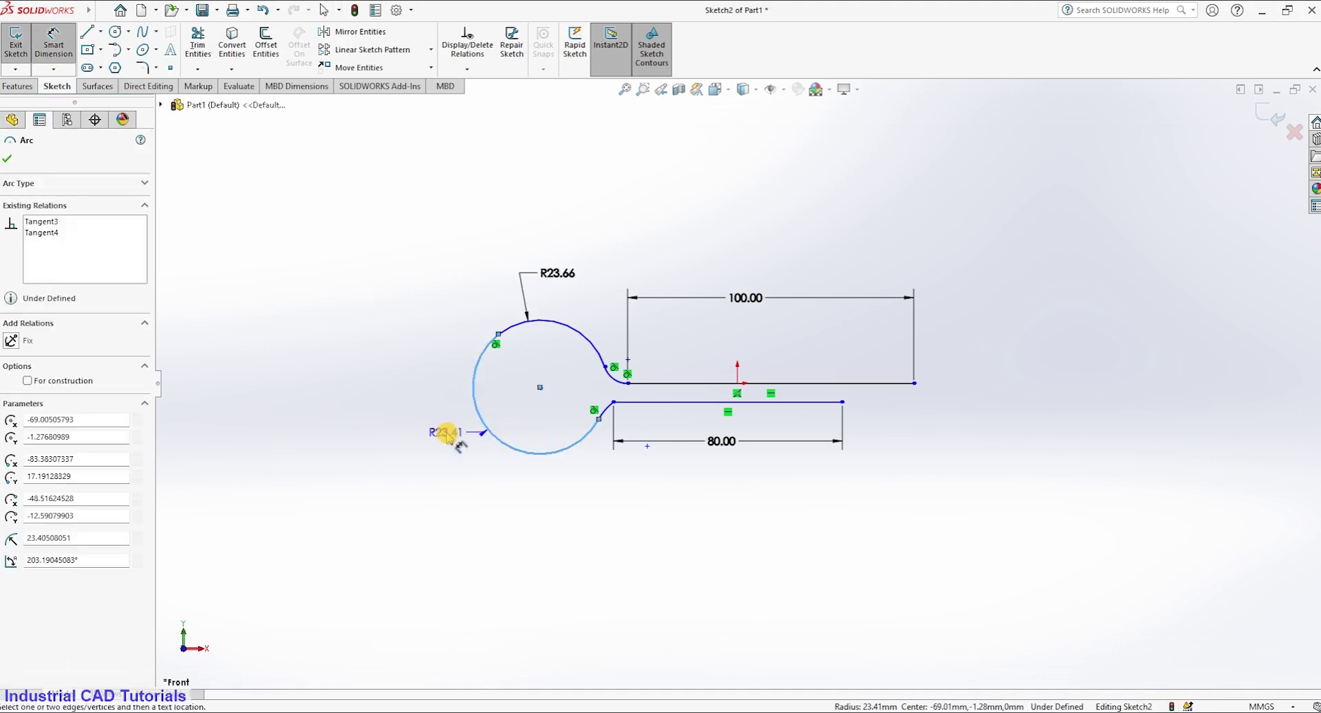
{"action": "left_click", "coordinate": [443, 437]}
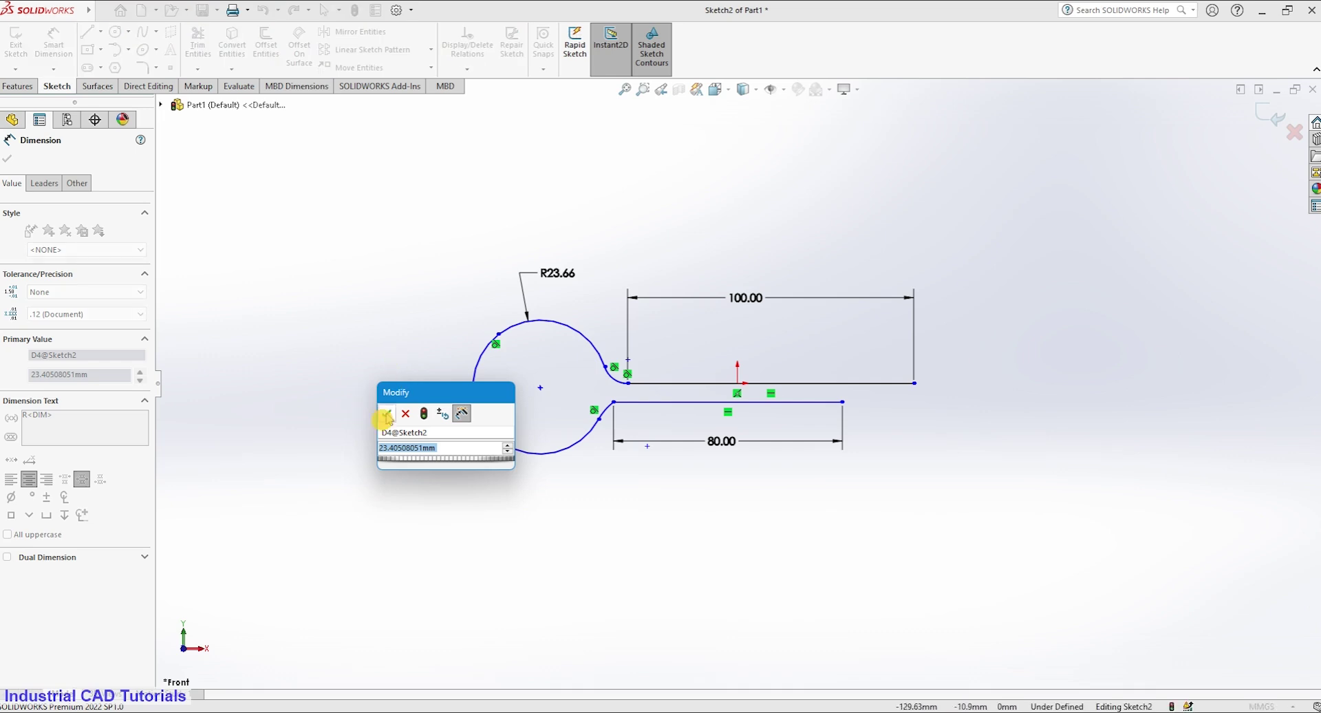
{"action": "left_click", "coordinate": [386, 412]}
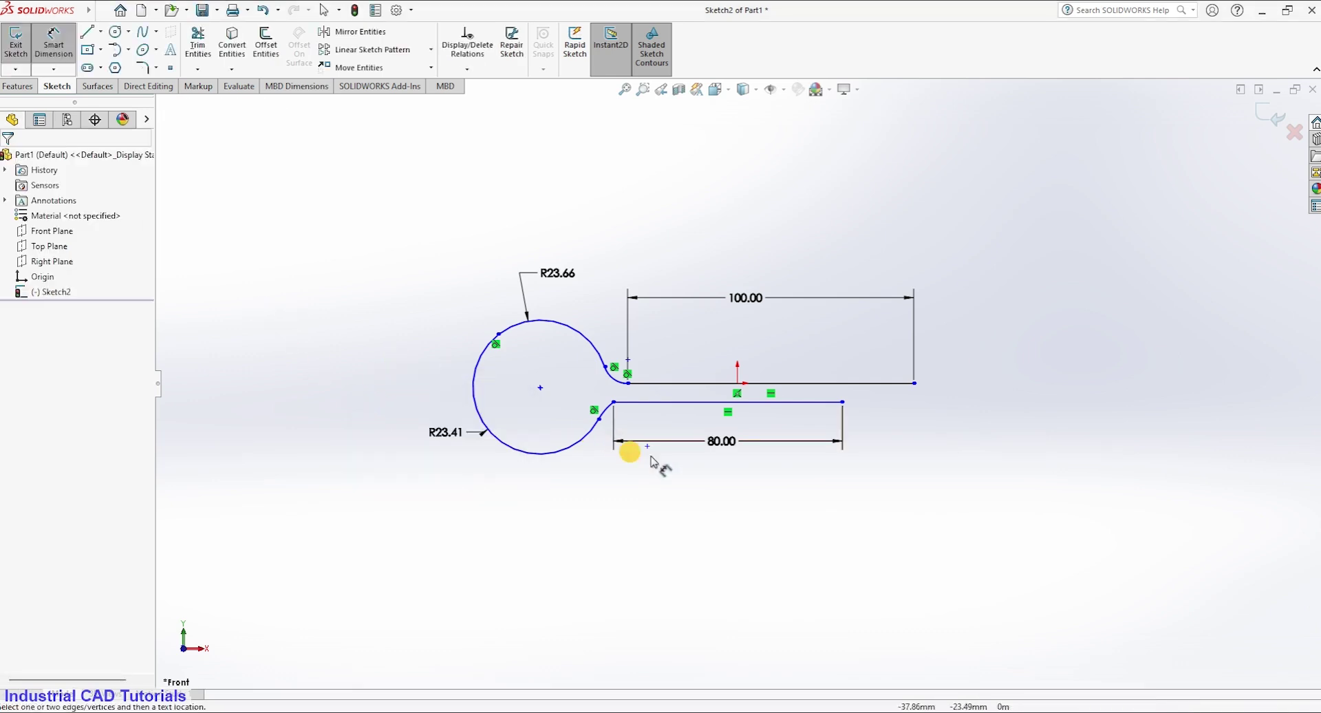
Dimension the horizontal distance between the loop's upper arc centre and the origin as 70 mm
{"action": "left_click", "coordinate": [54, 41]}
{"action": "left_click", "coordinate": [541, 390]}
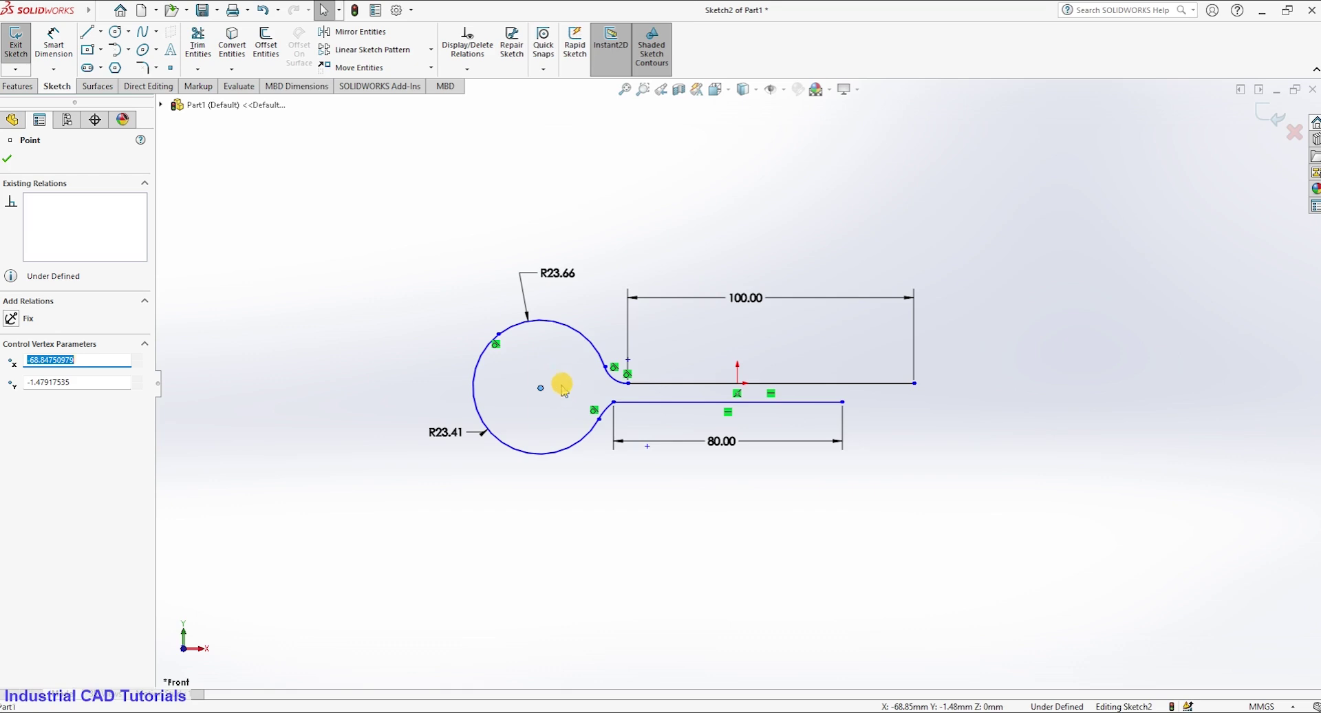
{"action": "left_click", "coordinate": [738, 384]}
{"action": "left_click", "coordinate": [53, 41]}
{"action": "left_click", "coordinate": [540, 388]}
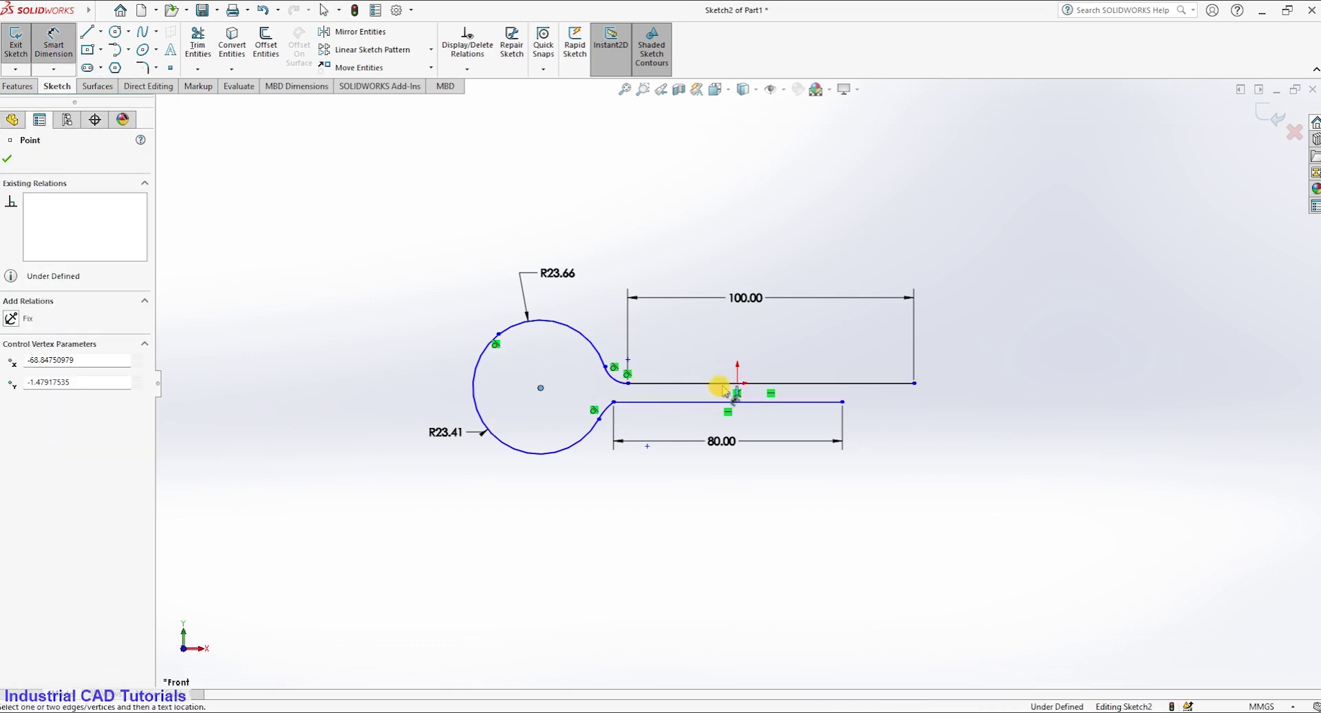
{"action": "left_click", "coordinate": [737, 383]}
{"action": "left_click", "coordinate": [629, 241]}
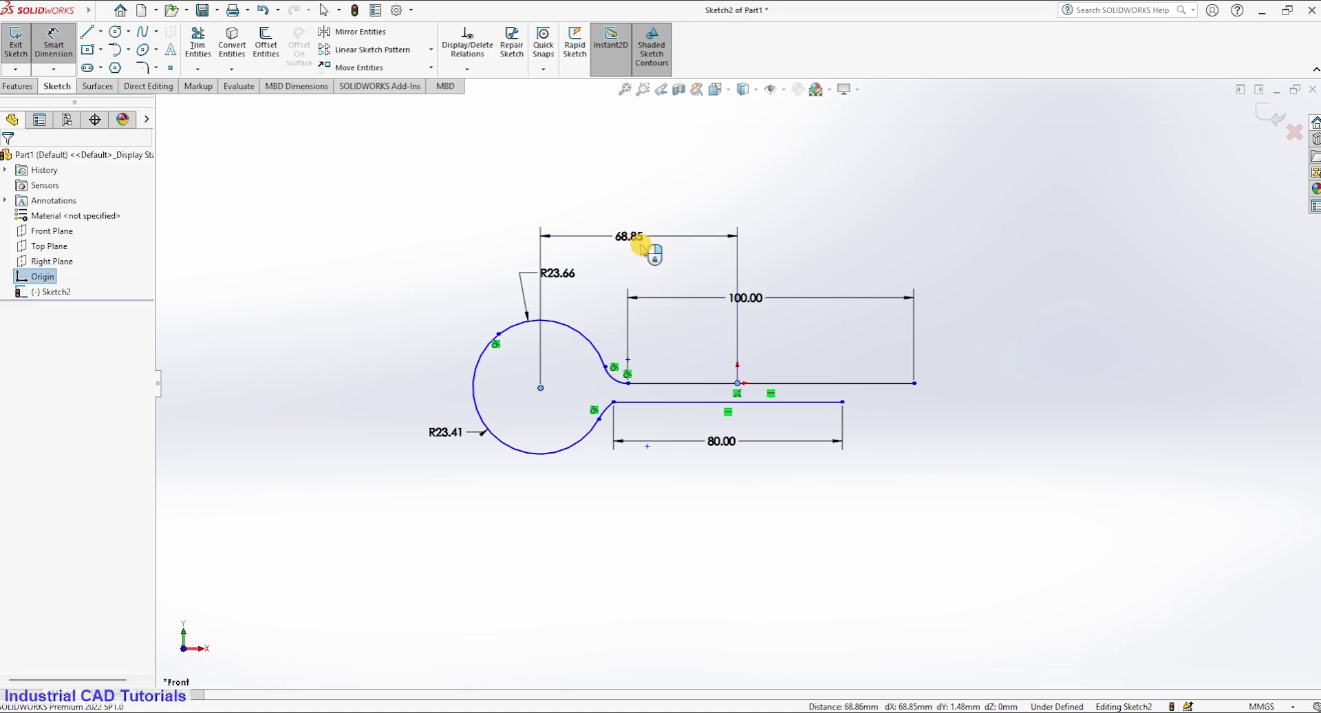
{"action": "type", "text": "7"}
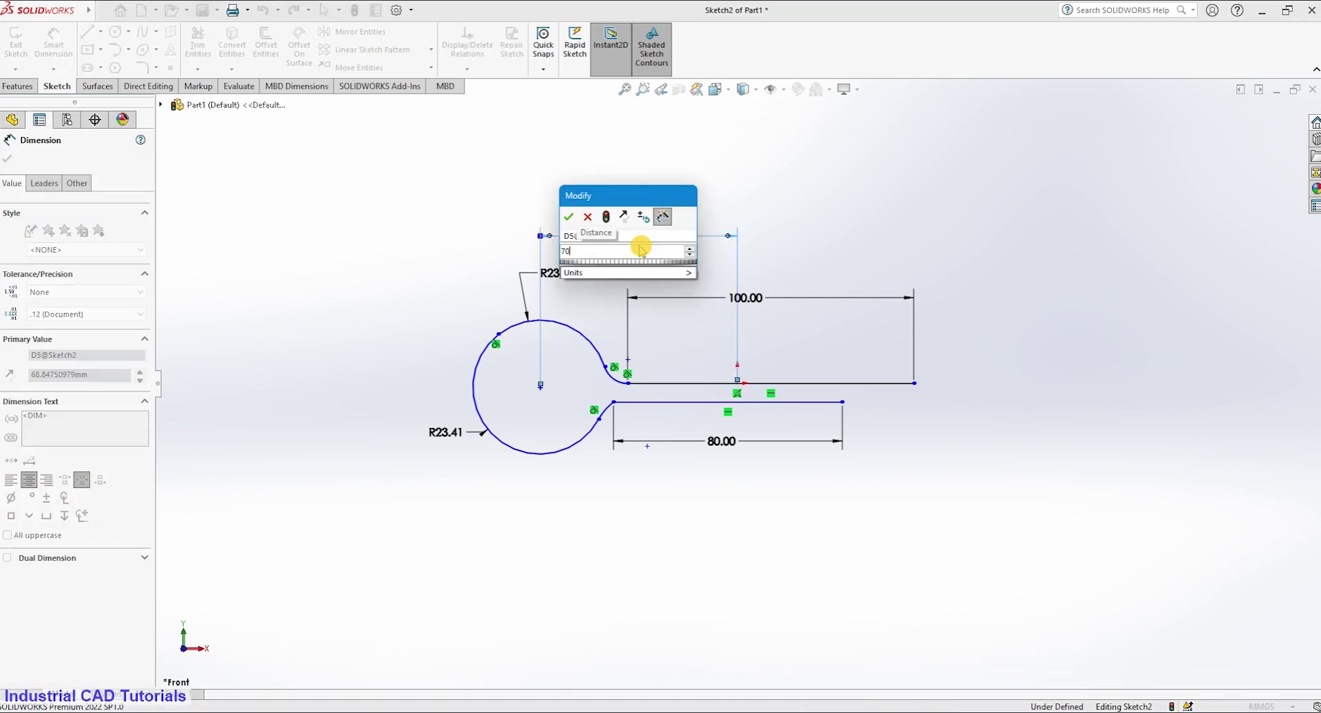
{"action": "type", "text": "0"}
{"action": "left_click", "coordinate": [568, 216]}
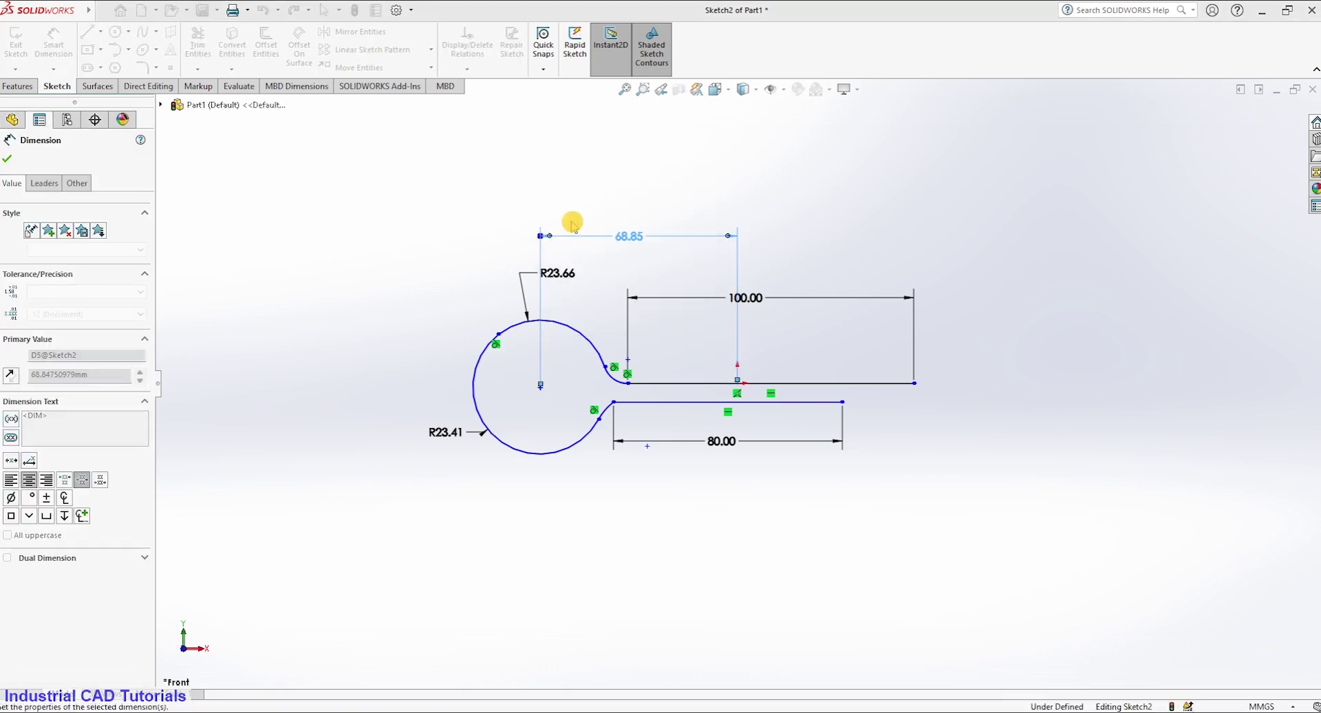
{"action": "left_click", "coordinate": [412, 174]}
Dimension the vertical gap between the right endpoints of the two horizontal lines as 6 mm
{"action": "scroll", "coordinate": [777, 233], "scroll_direction": "down", "scroll_amount": 1}
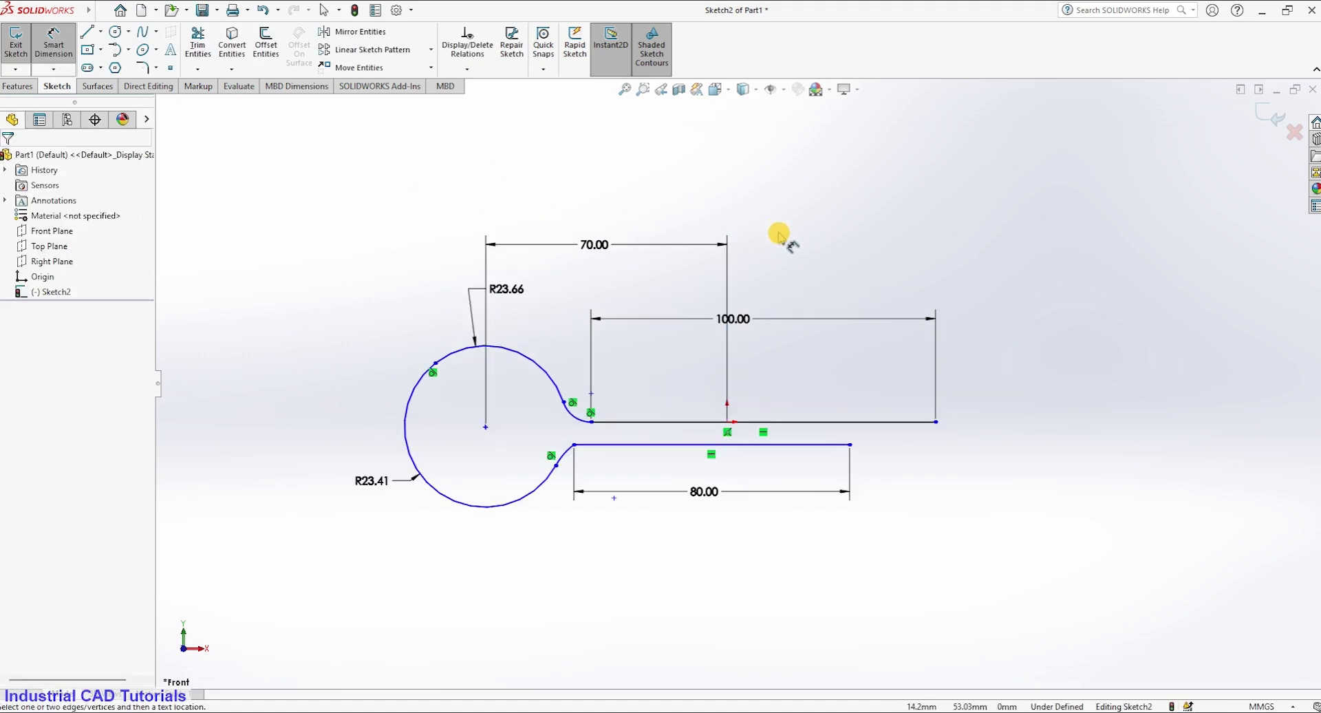
{"action": "left_click", "coordinate": [57, 50]}
{"action": "left_click", "coordinate": [850, 444]}
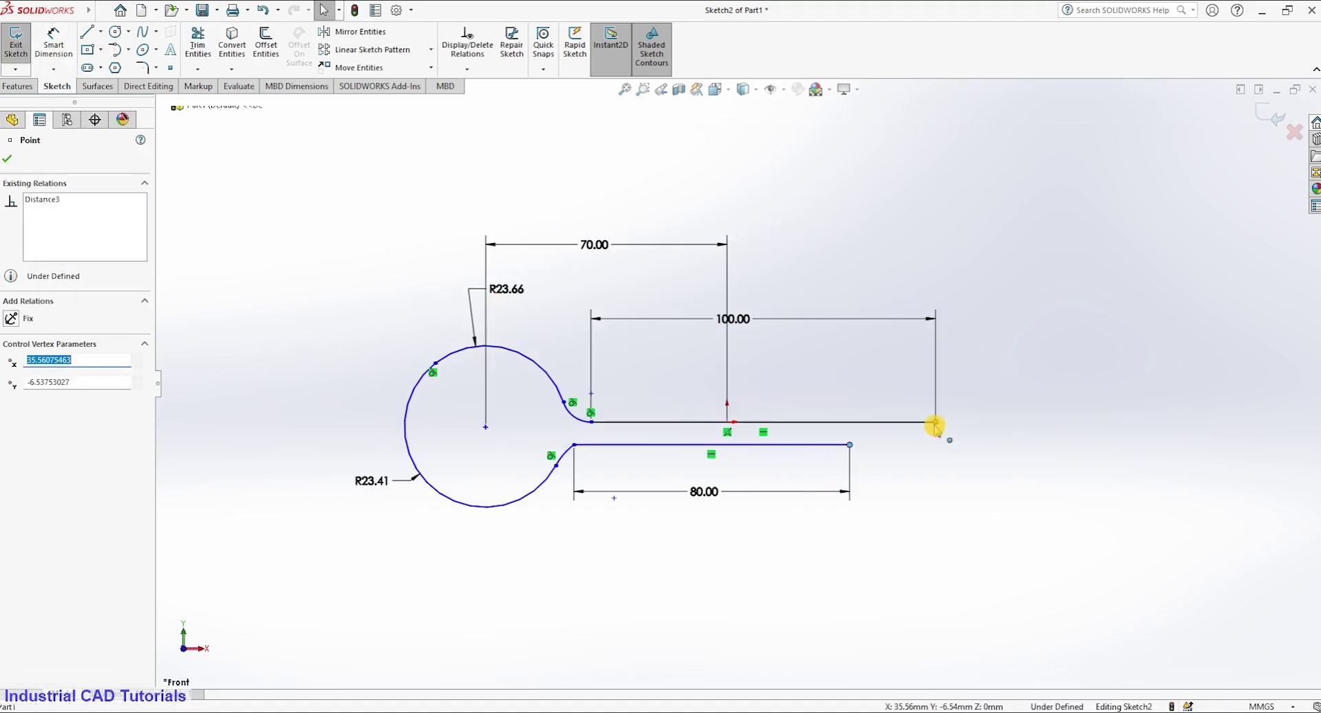
{"action": "left_click", "coordinate": [935, 422]}
{"action": "left_click", "coordinate": [850, 444], "text": "ctrl"}
{"action": "left_click", "coordinate": [58, 54]}
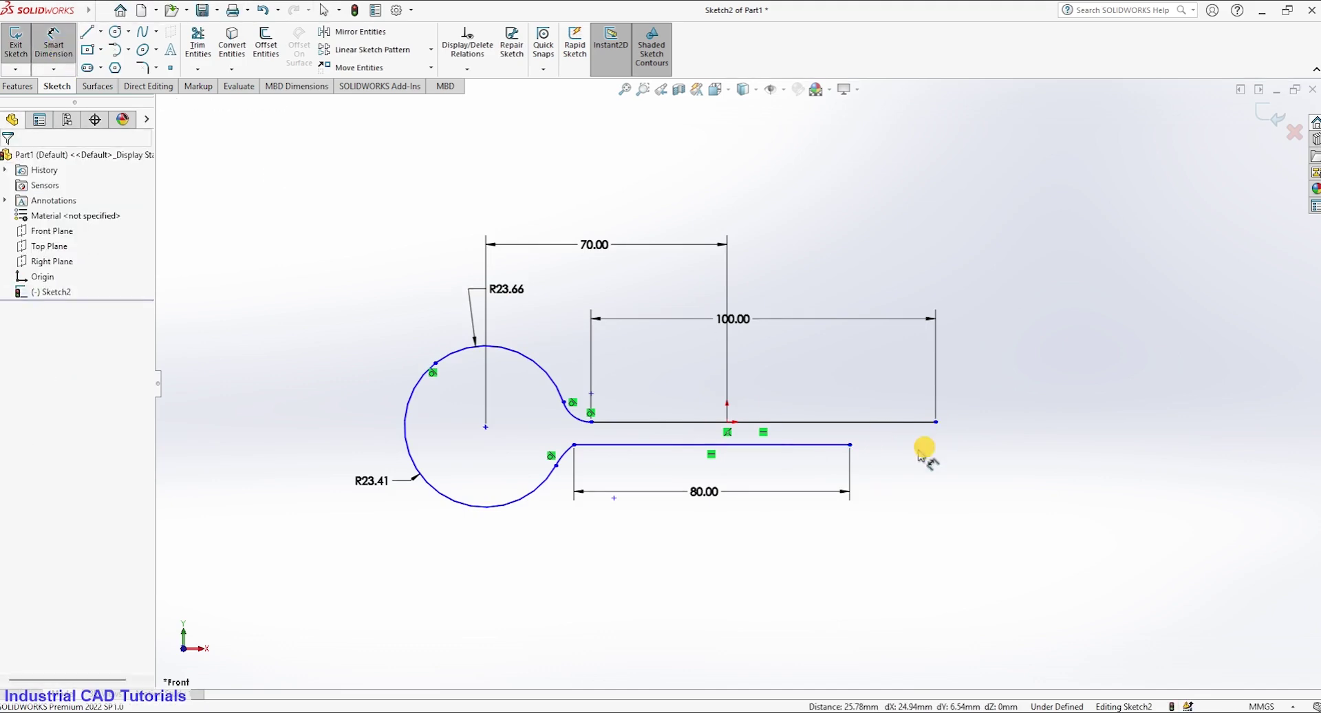
{"action": "left_click", "coordinate": [850, 445]}
{"action": "left_click", "coordinate": [935, 422]}
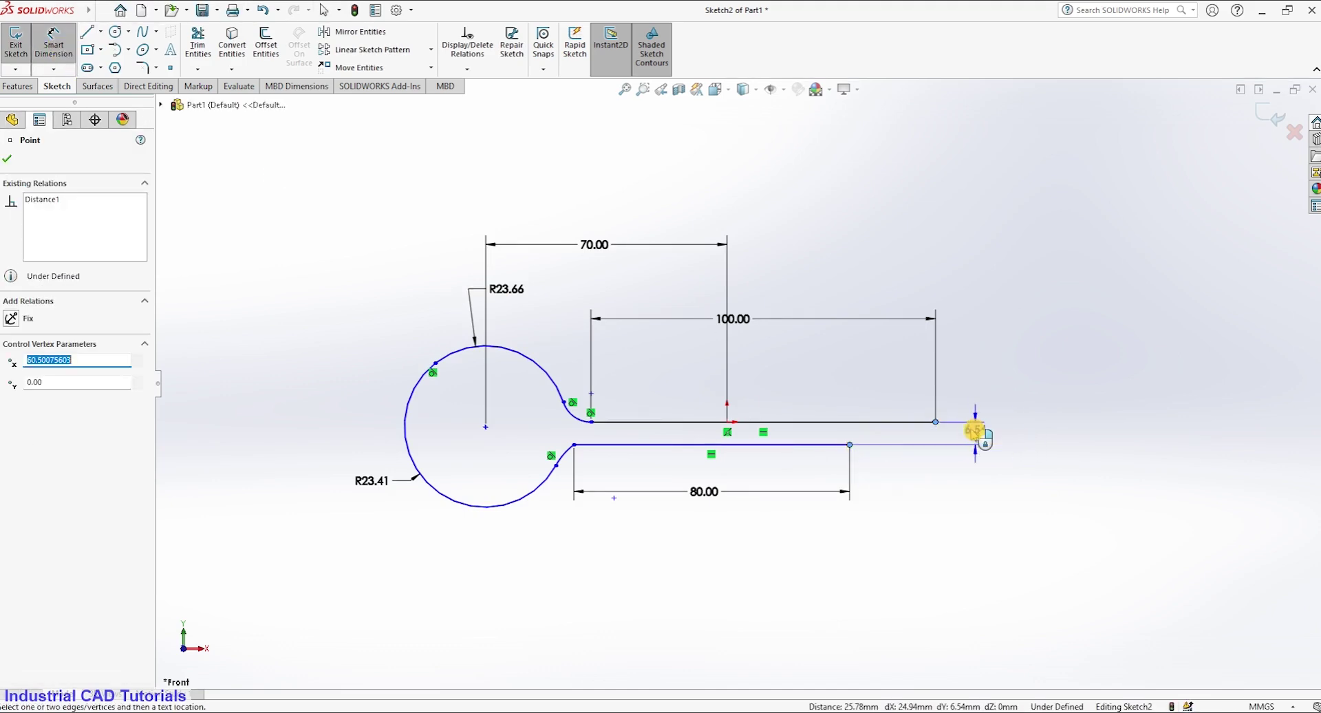
{"action": "left_click", "coordinate": [975, 434]}
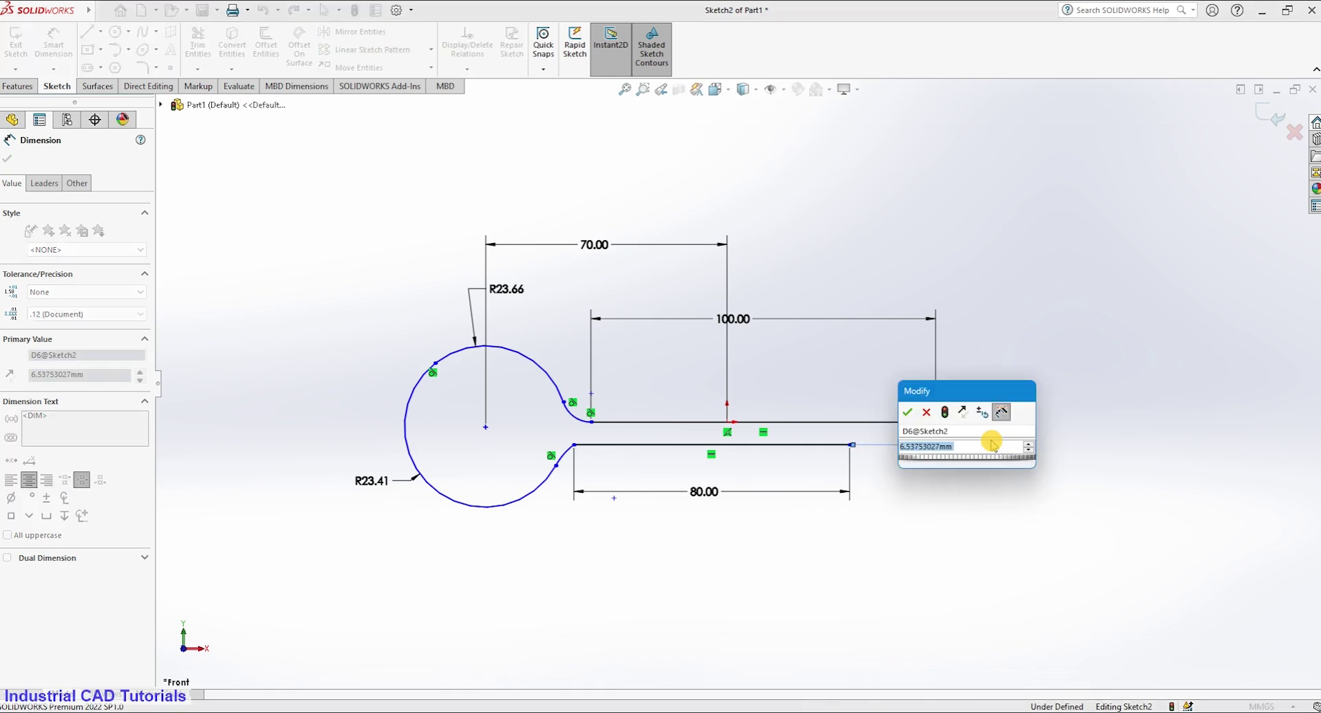
{"action": "type", "text": "6"}
{"action": "left_click", "coordinate": [907, 413]}
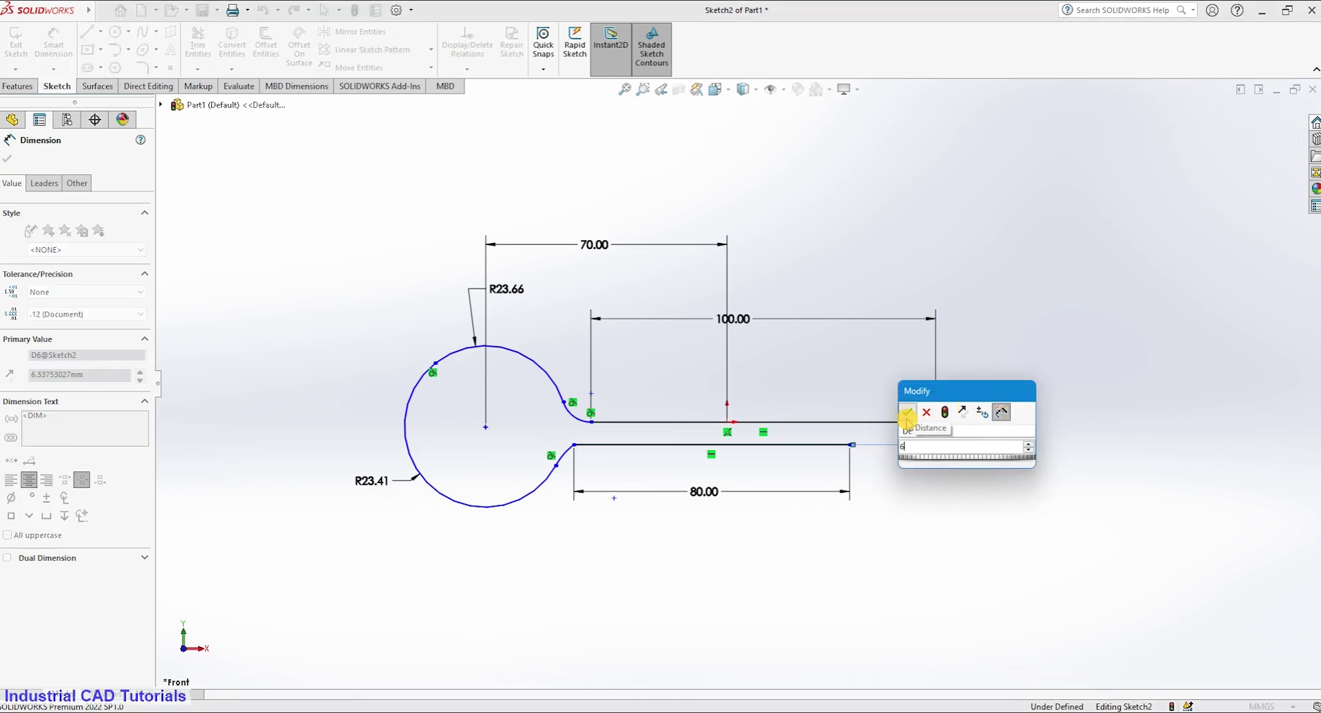
{"action": "left_click", "coordinate": [1031, 518]}
{"action": "scroll", "coordinate": [1031, 518], "scroll_direction": "down", "scroll_amount": 2}
{"action": "scroll", "coordinate": [1032, 518], "scroll_direction": "up", "scroll_amount": 2}
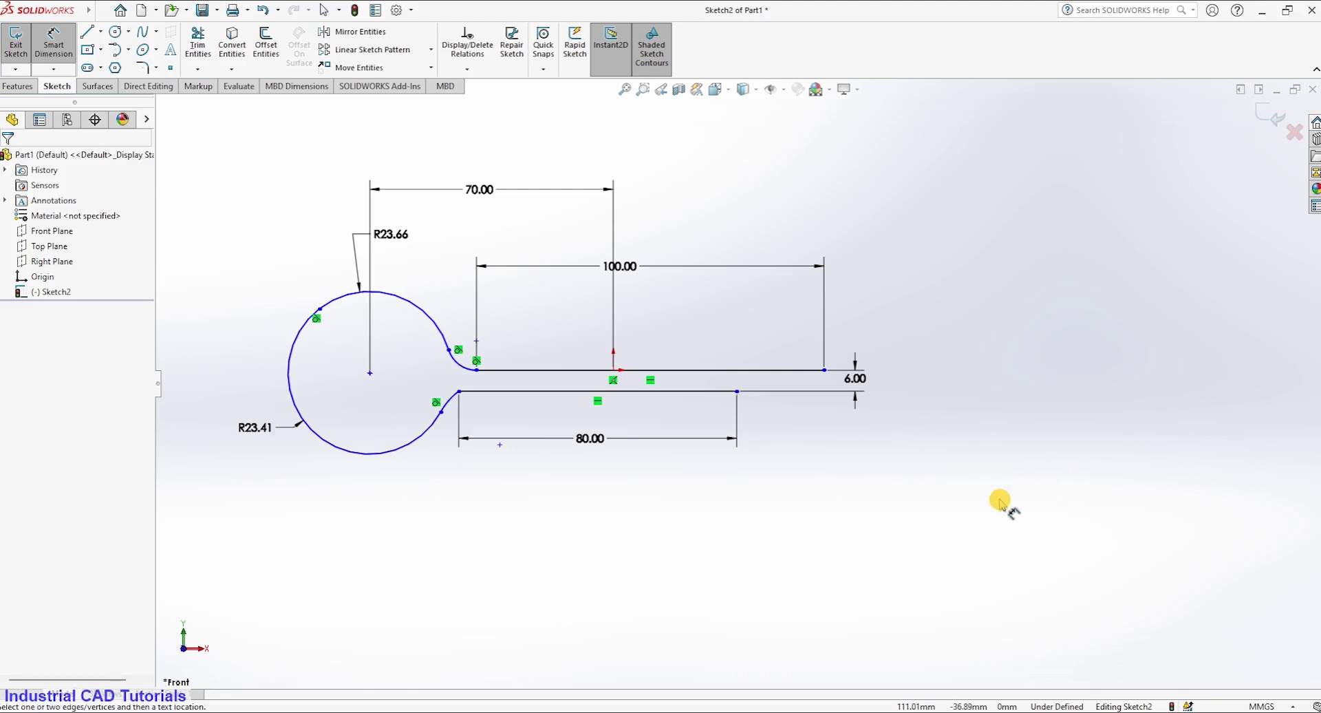
{"action": "scroll", "coordinate": [634, 286], "scroll_direction": "up", "scroll_amount": 2}
{"action": "scroll", "coordinate": [634, 283], "scroll_direction": "down", "scroll_amount": 2}
{"action": "scroll", "coordinate": [634, 286], "scroll_direction": "down", "scroll_amount": 3}
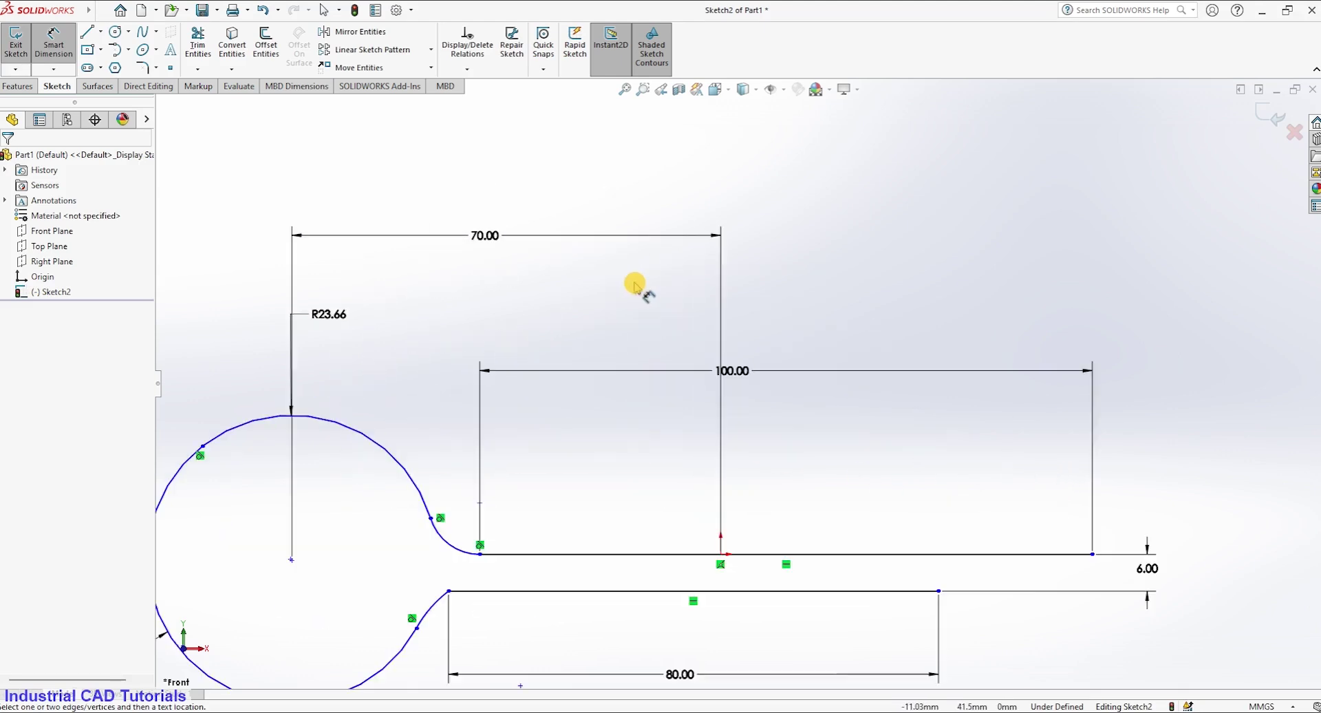
{"action": "scroll", "coordinate": [634, 282], "scroll_direction": "up", "scroll_amount": 5}
{"action": "scroll", "coordinate": [634, 286], "scroll_direction": "down", "scroll_amount": 1}
Dimension the radius of the short arc joining the loop to the lower straight leg, keeping the radius as drawn
{"action": "left_click", "coordinate": [60, 41]}
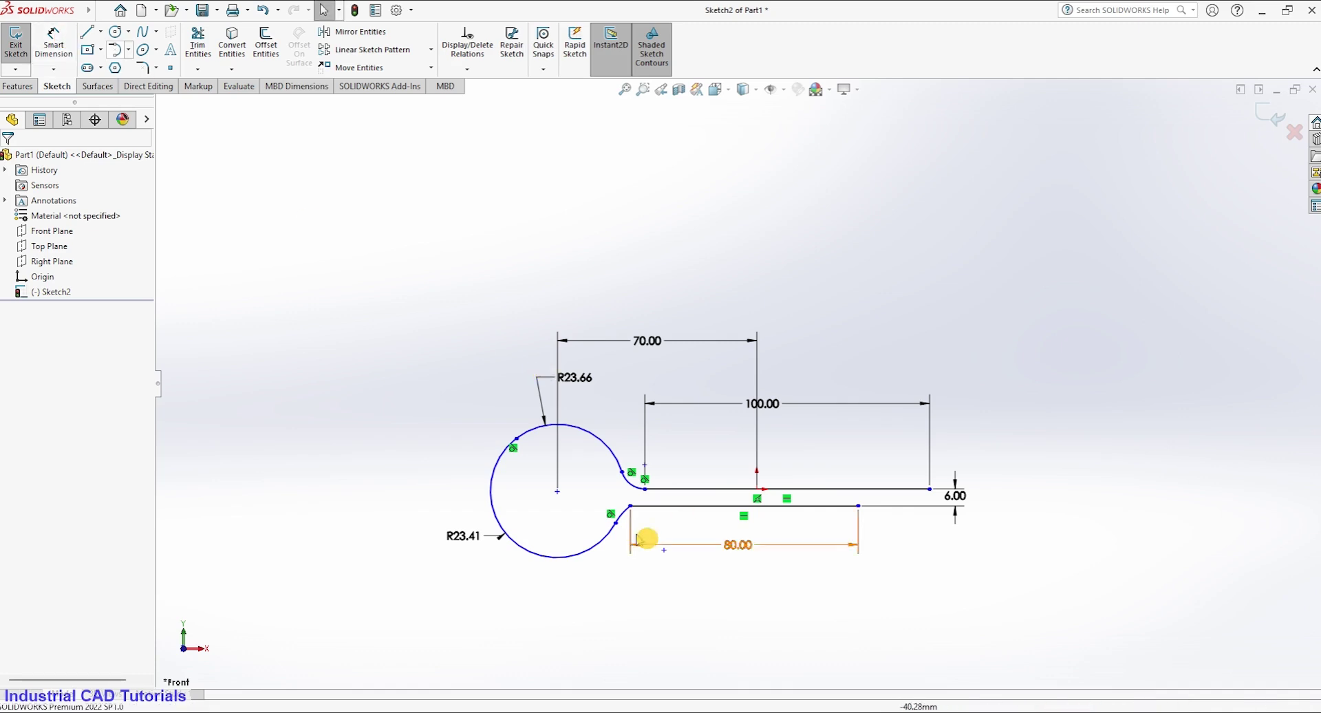
{"action": "left_click", "coordinate": [625, 515]}
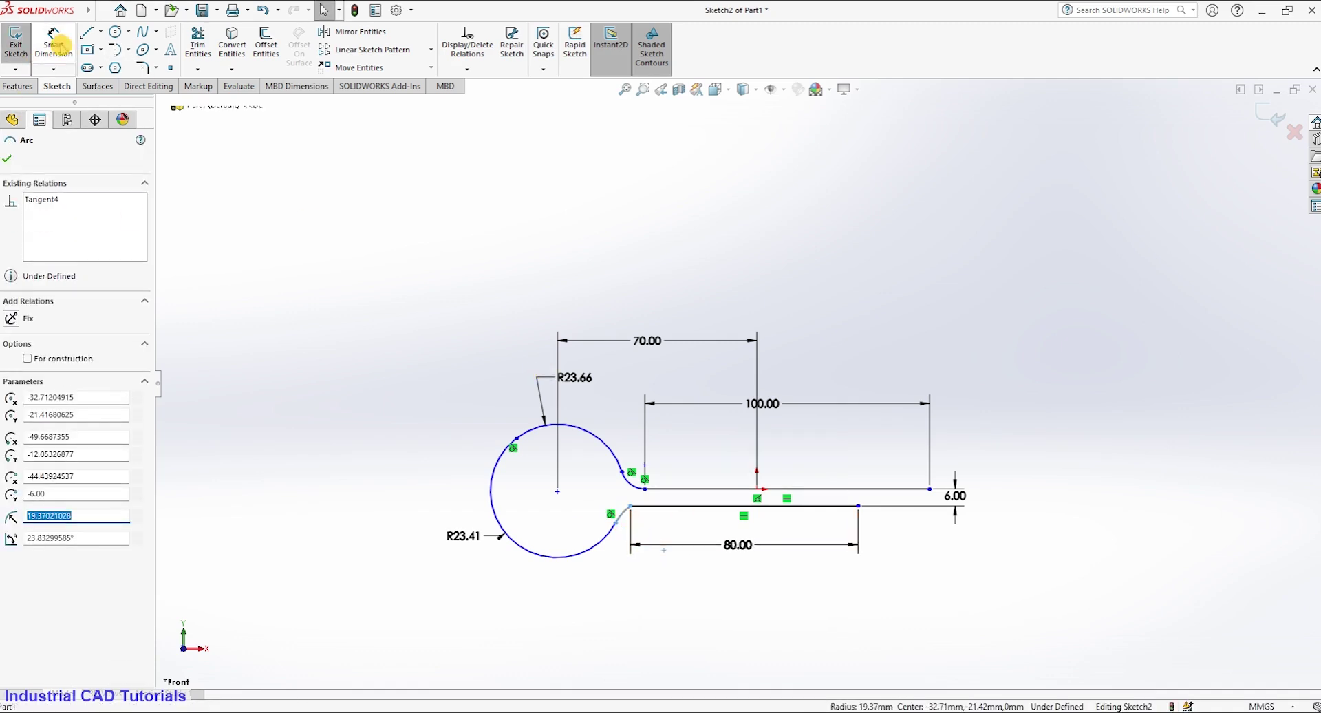
{"action": "left_click", "coordinate": [58, 45]}
{"action": "left_click", "coordinate": [625, 516]}
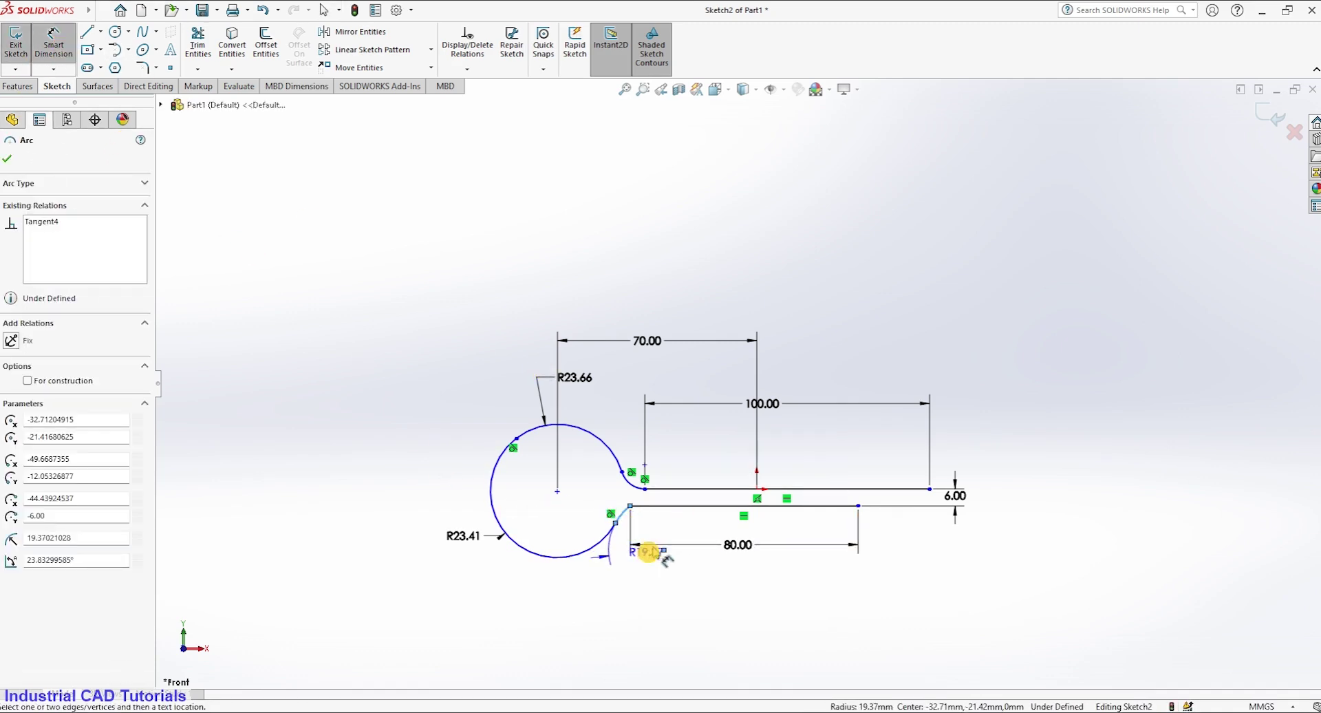
{"action": "left_click", "coordinate": [662, 545]}
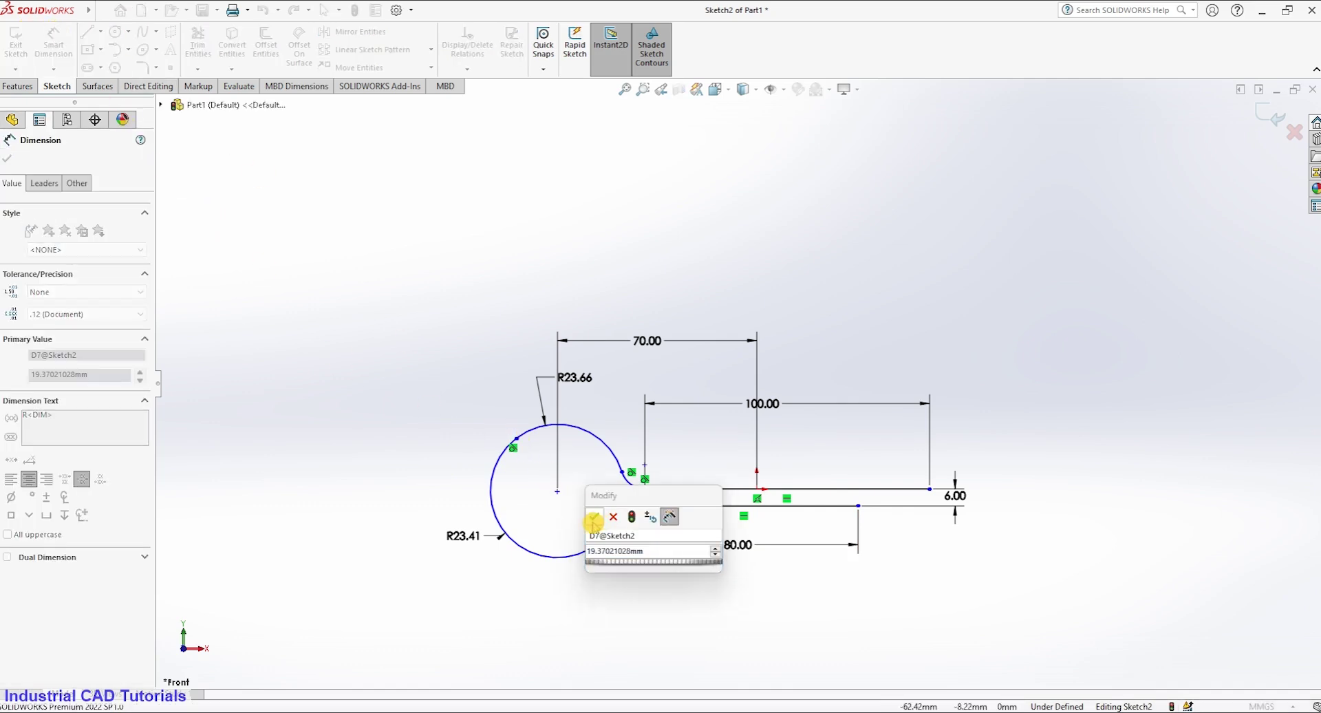
{"action": "left_click", "coordinate": [593, 519]}
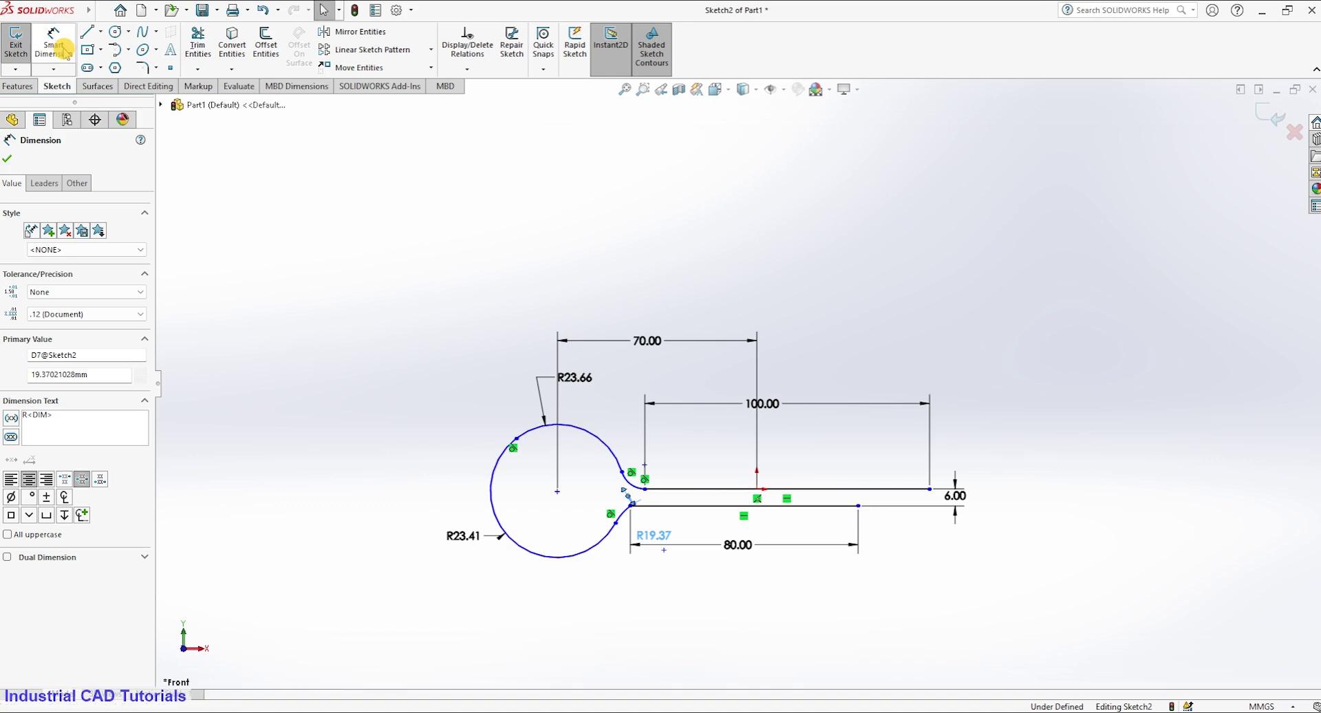
Dimension the radius of the small arc joining the loop to the upper leg, keeping the radius as drawn, and exit the sketch
{"action": "left_click", "coordinate": [61, 49]}
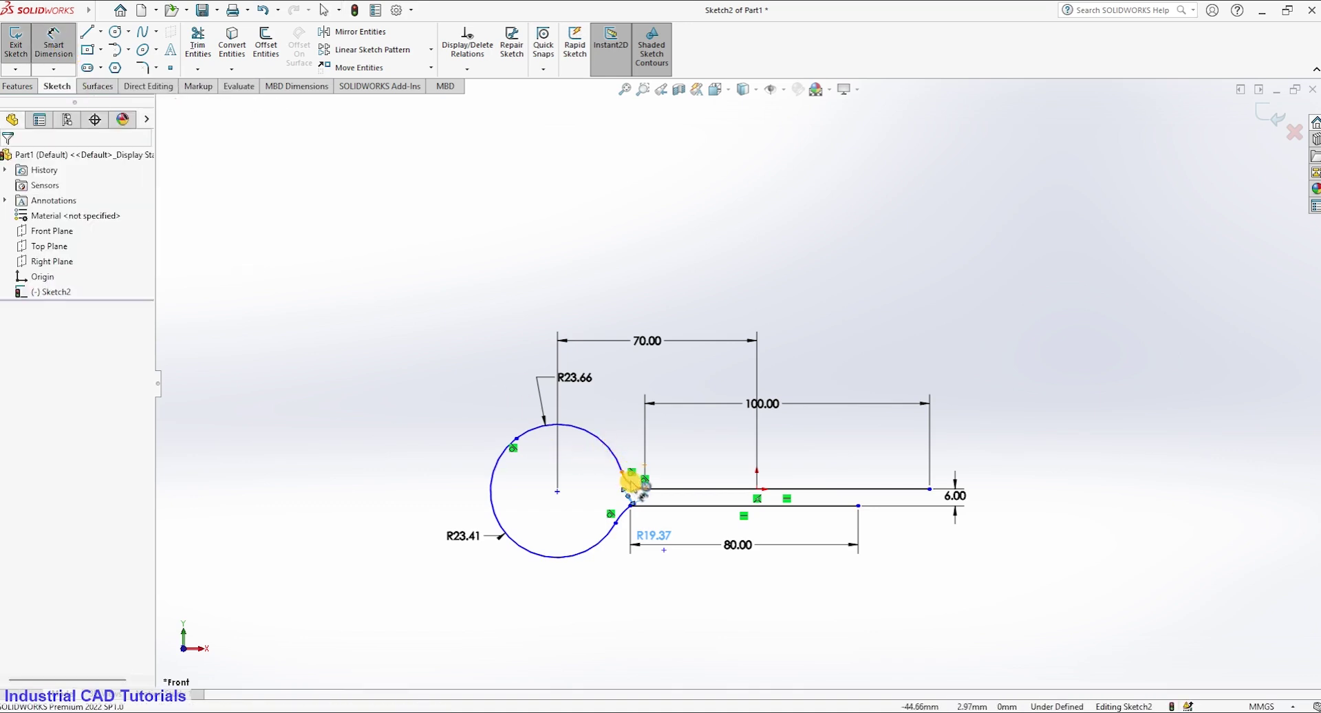
{"action": "left_click", "coordinate": [631, 482]}
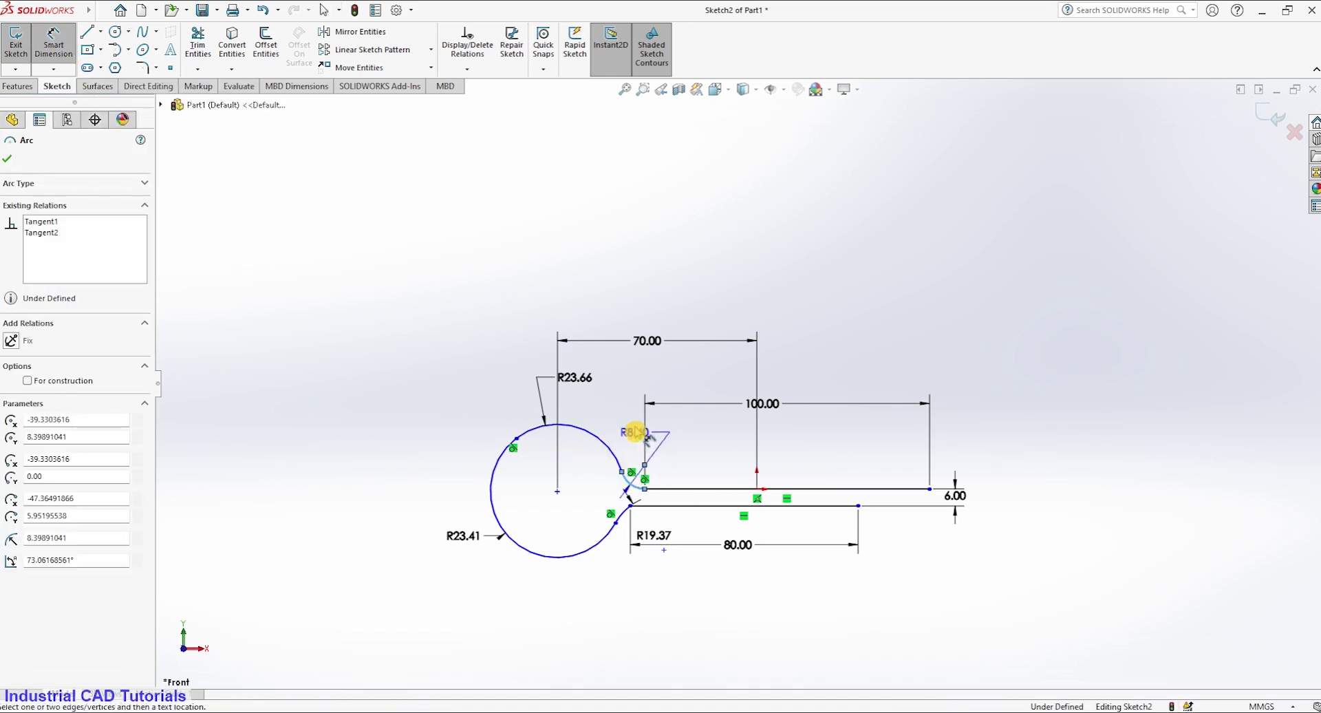
{"action": "left_click", "coordinate": [582, 432]}
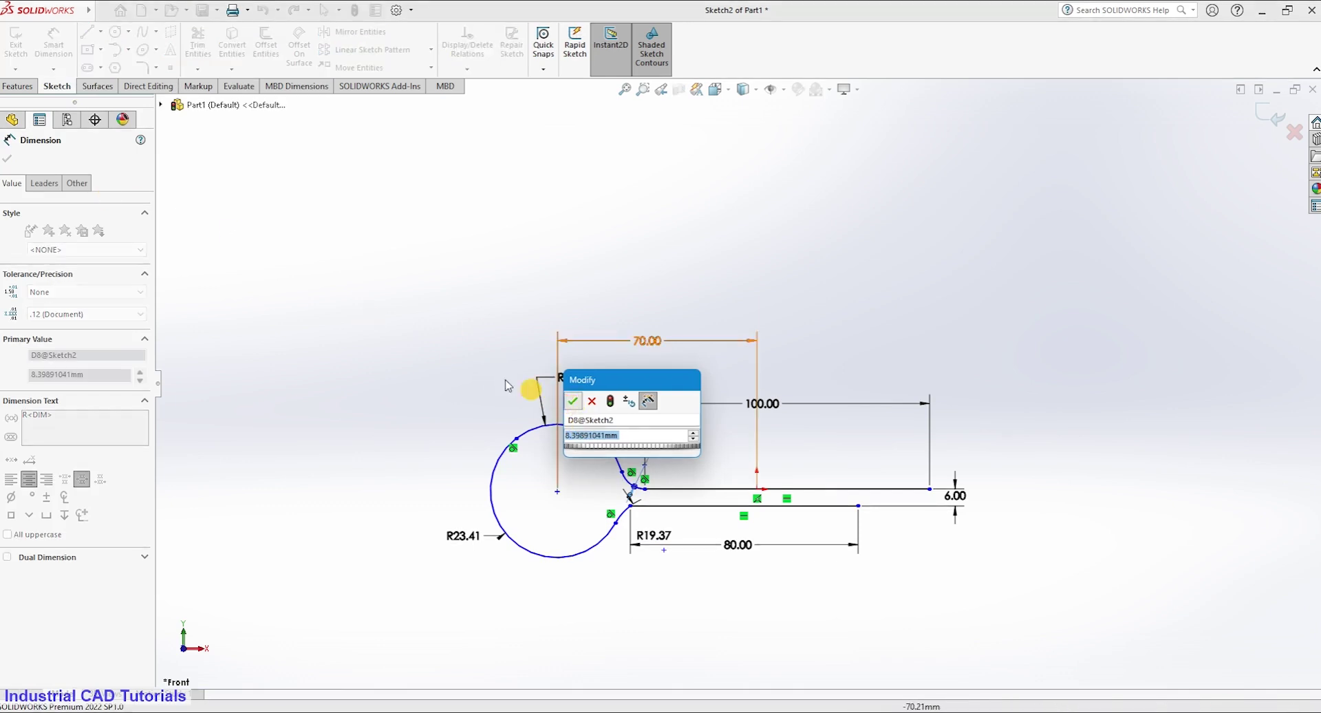
{"action": "left_click", "coordinate": [572, 401]}
{"action": "left_click", "coordinate": [278, 265]}
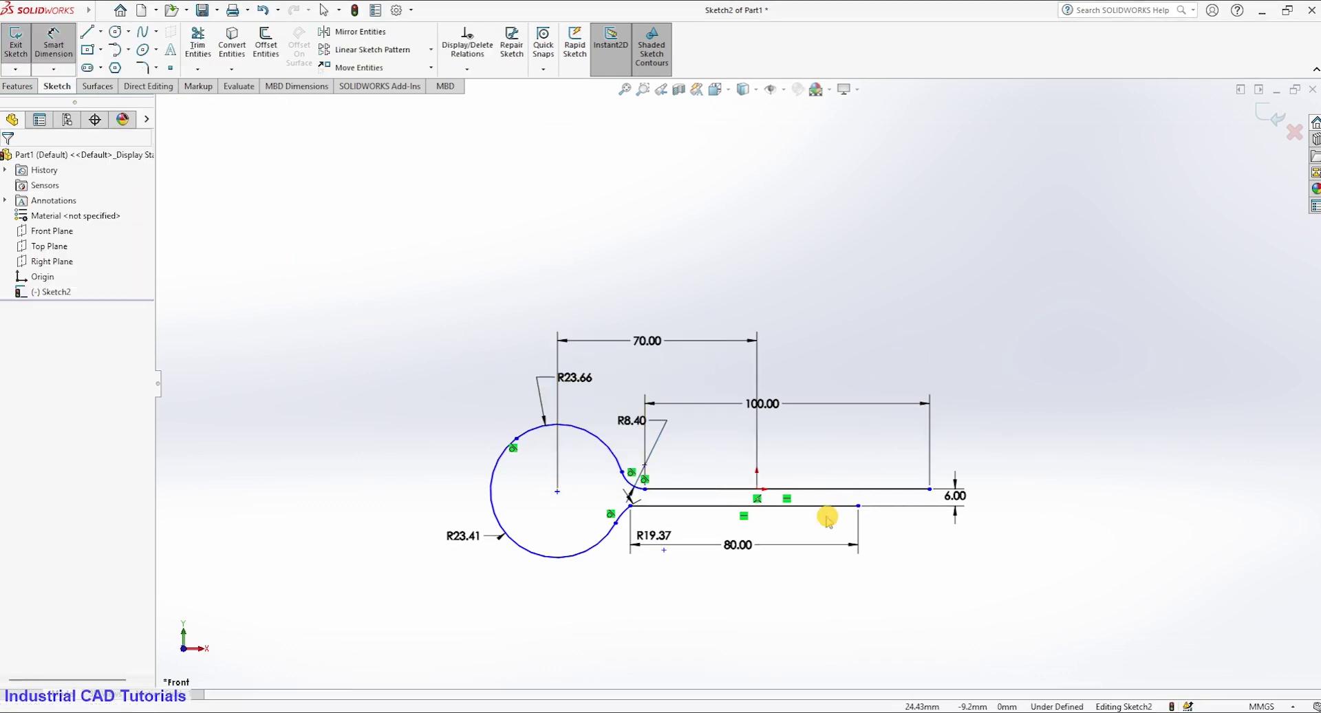
{"action": "key", "text": "Escape"}
{"action": "mouse_move", "coordinate": [825, 527]}
{"action": "middle_mouse_down", "text": "shift"}
{"action": "mouse_move", "coordinate": [802, 428]}
{"action": "mouse_move", "coordinate": [832, 543]}
{"action": "middle_mouse_up", "text": "shift"}
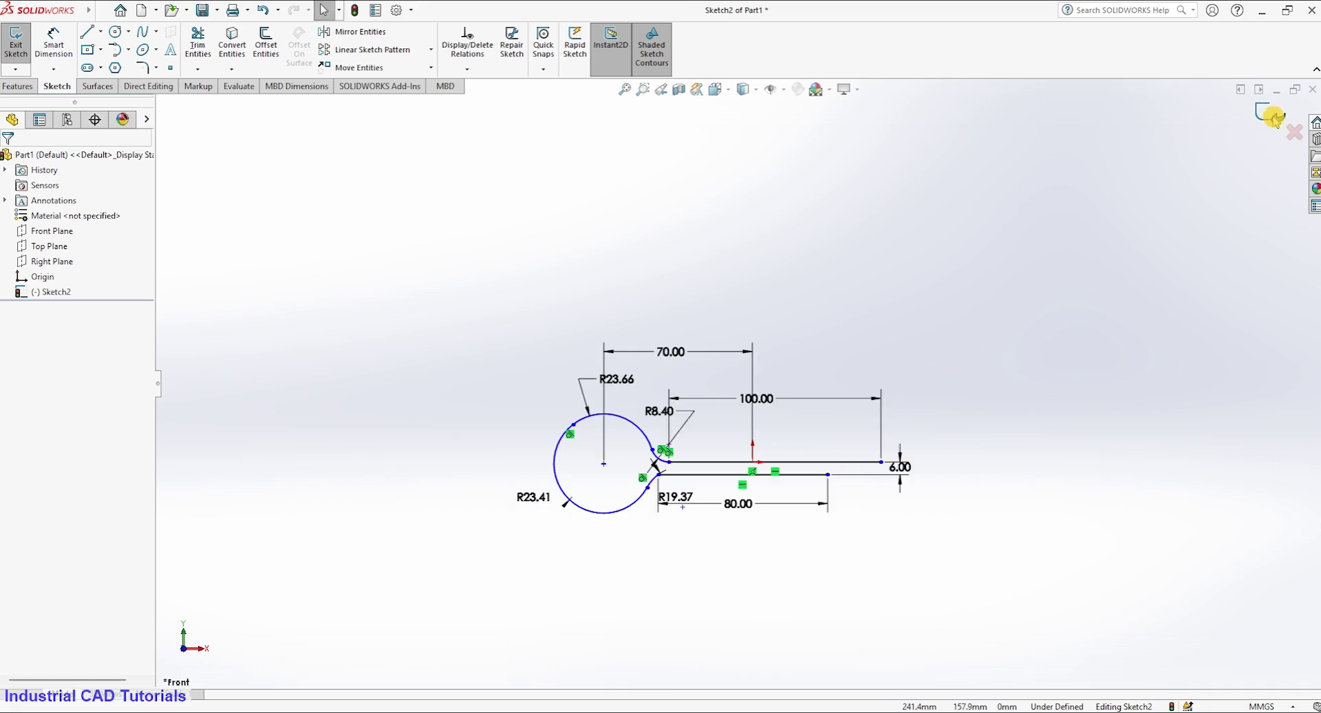
{"action": "left_click", "coordinate": [1274, 118]}
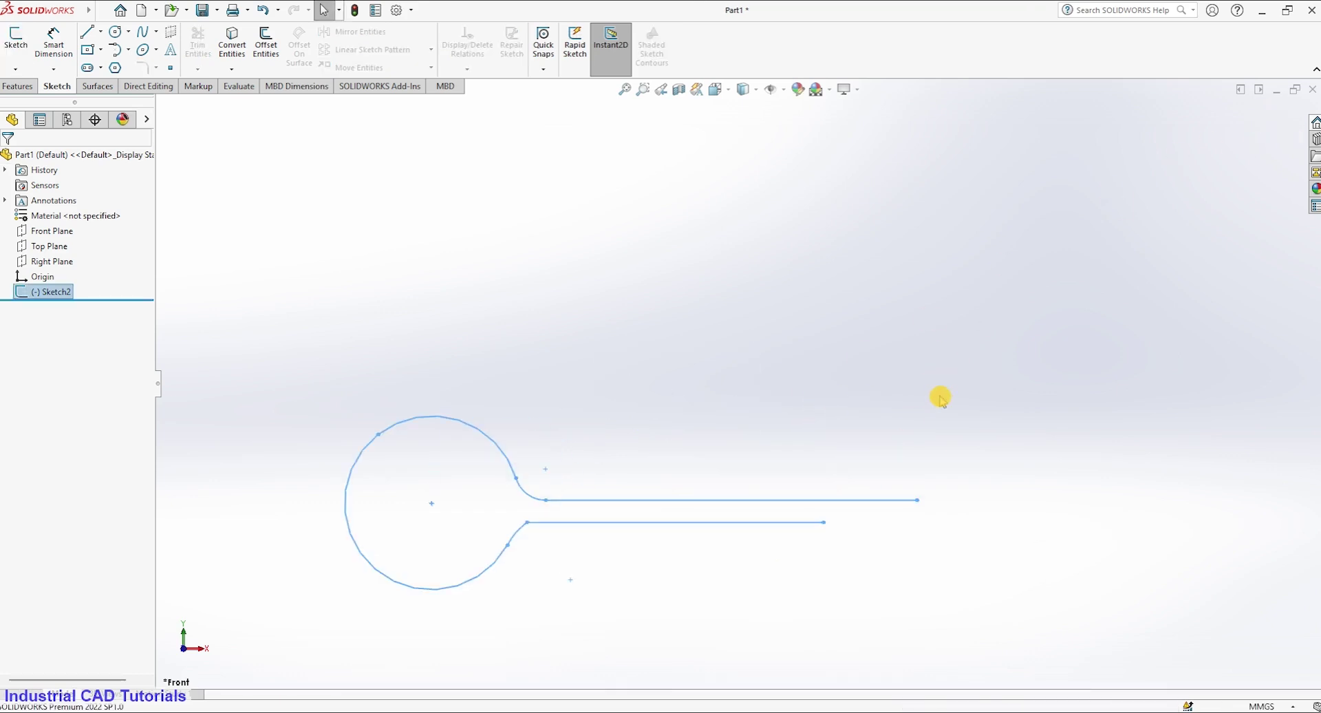
{"action": "left_click", "coordinate": [65, 265]}
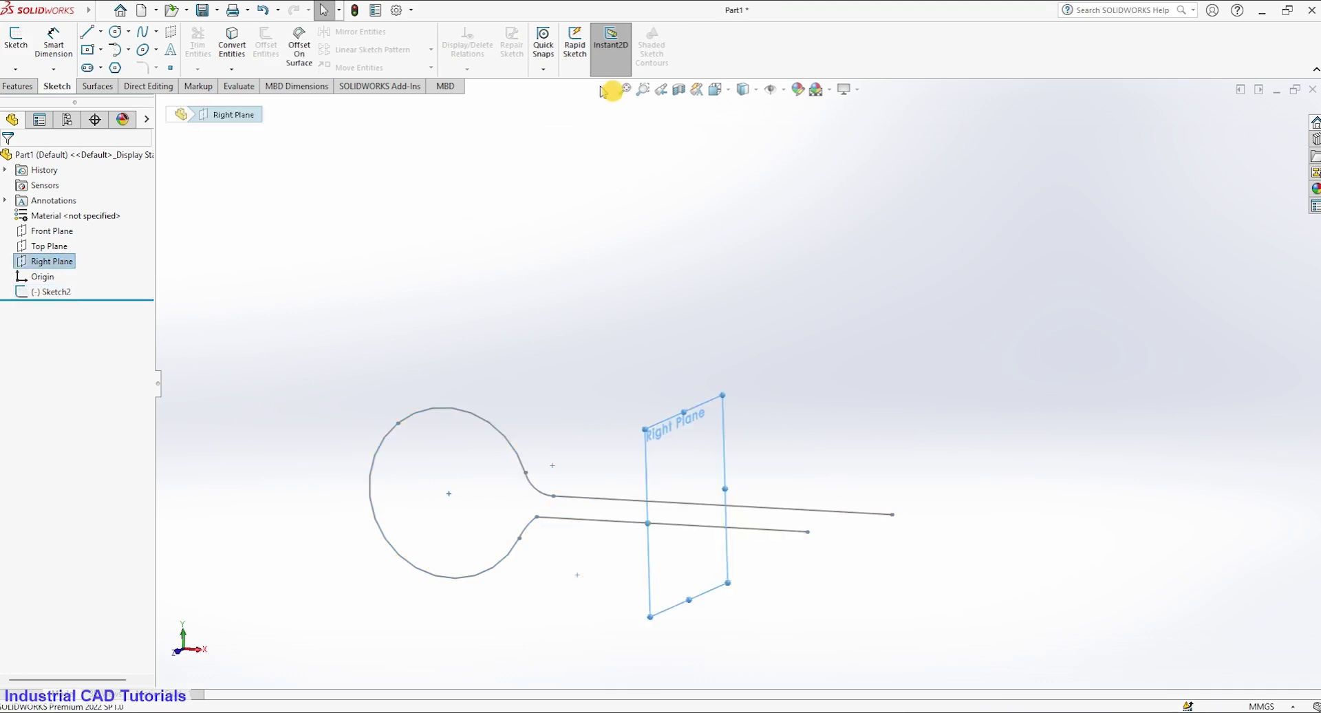
{"action": "left_click", "coordinate": [10, 92]}
{"action": "left_click", "coordinate": [632, 47]}
{"action": "left_click", "coordinate": [640, 93]}
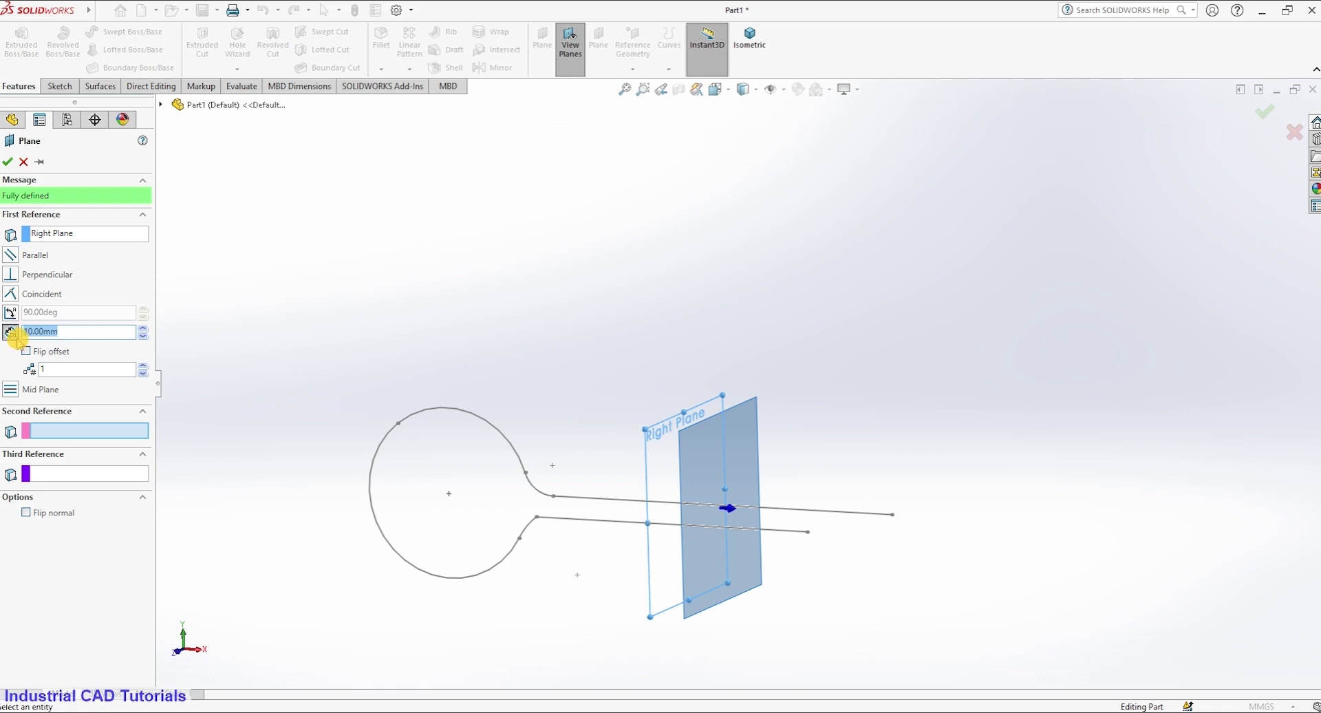
{"action": "key", "text": "Escape"}
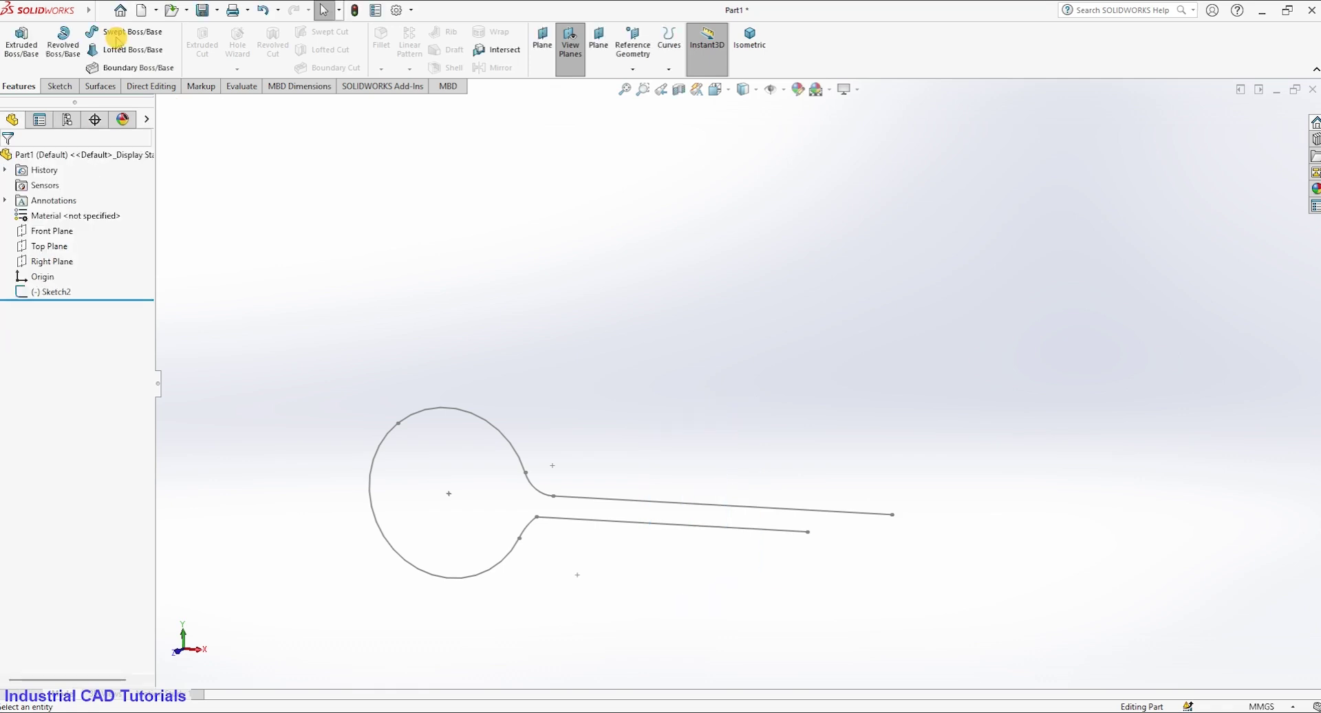
Reopen the profile sketch, dimension the upper leg's right endpoint 60 mm from the origin, and exit the sketch
{"action": "double_click", "coordinate": [655, 504]}
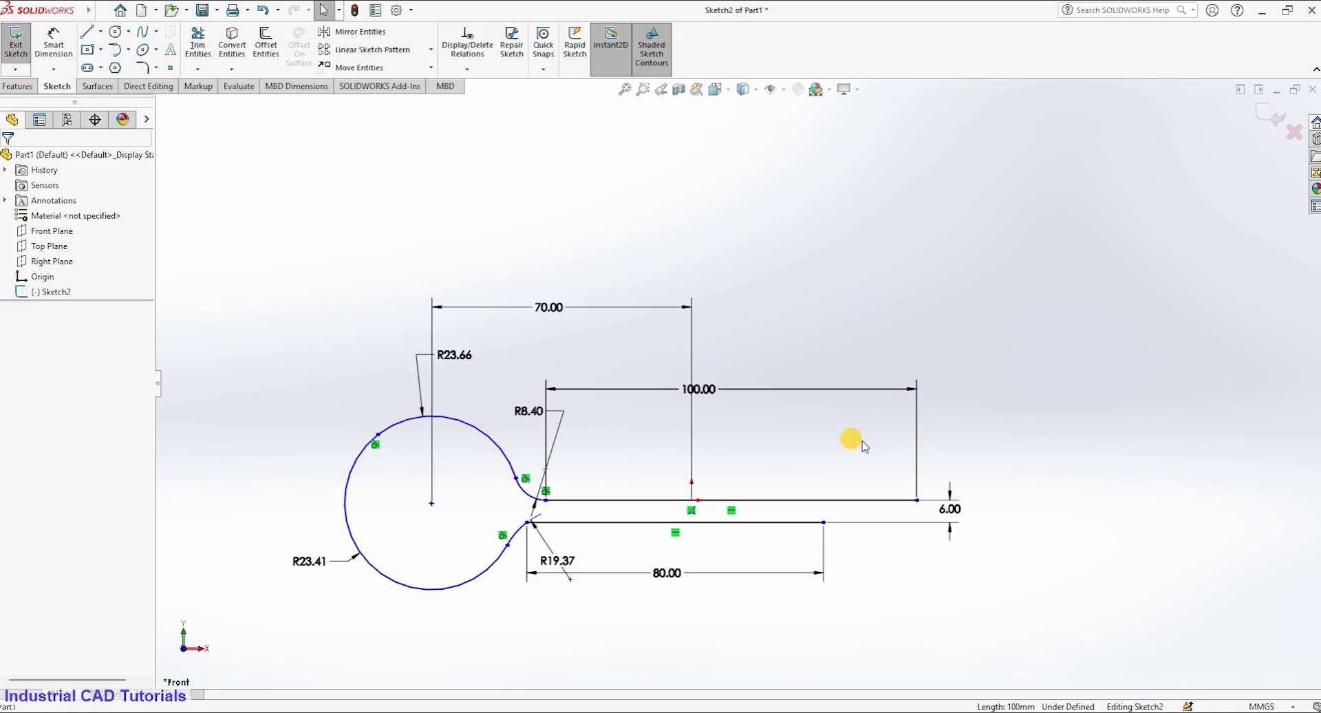
{"action": "left_click", "coordinate": [53, 59]}
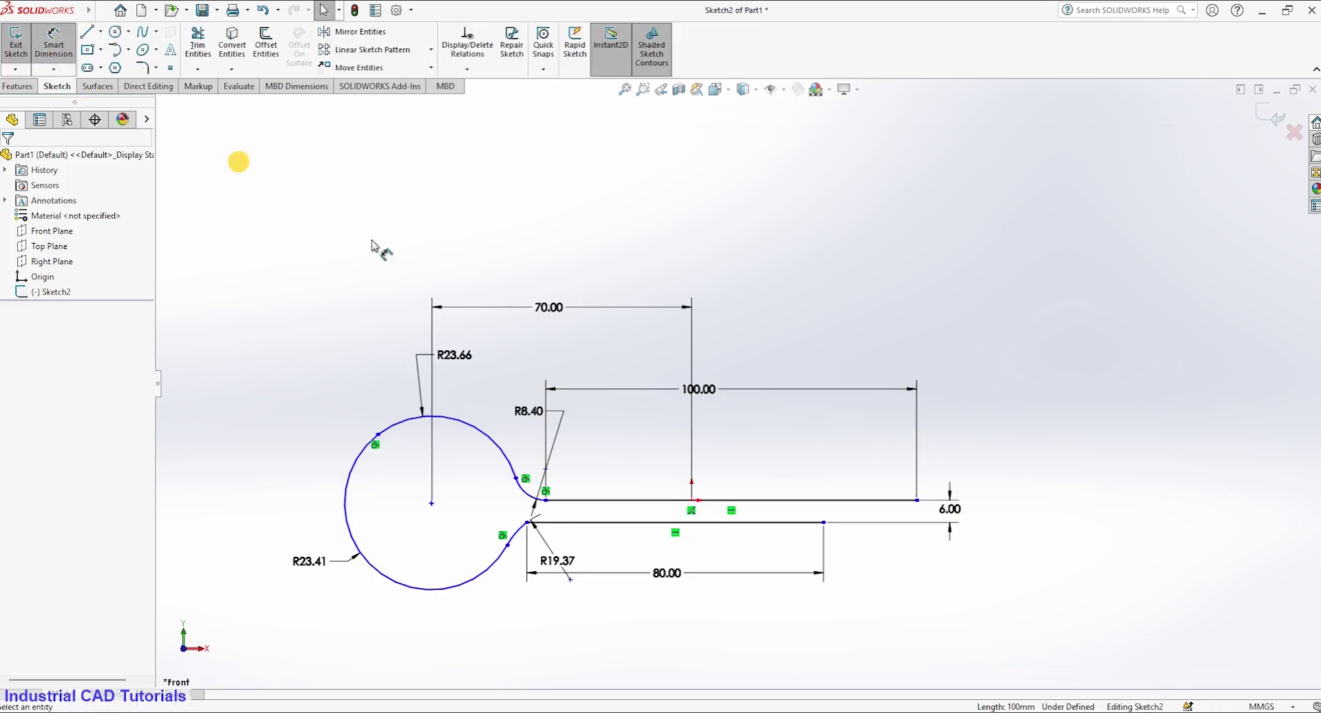
{"action": "left_click", "coordinate": [692, 500]}
{"action": "left_click", "coordinate": [917, 500]}
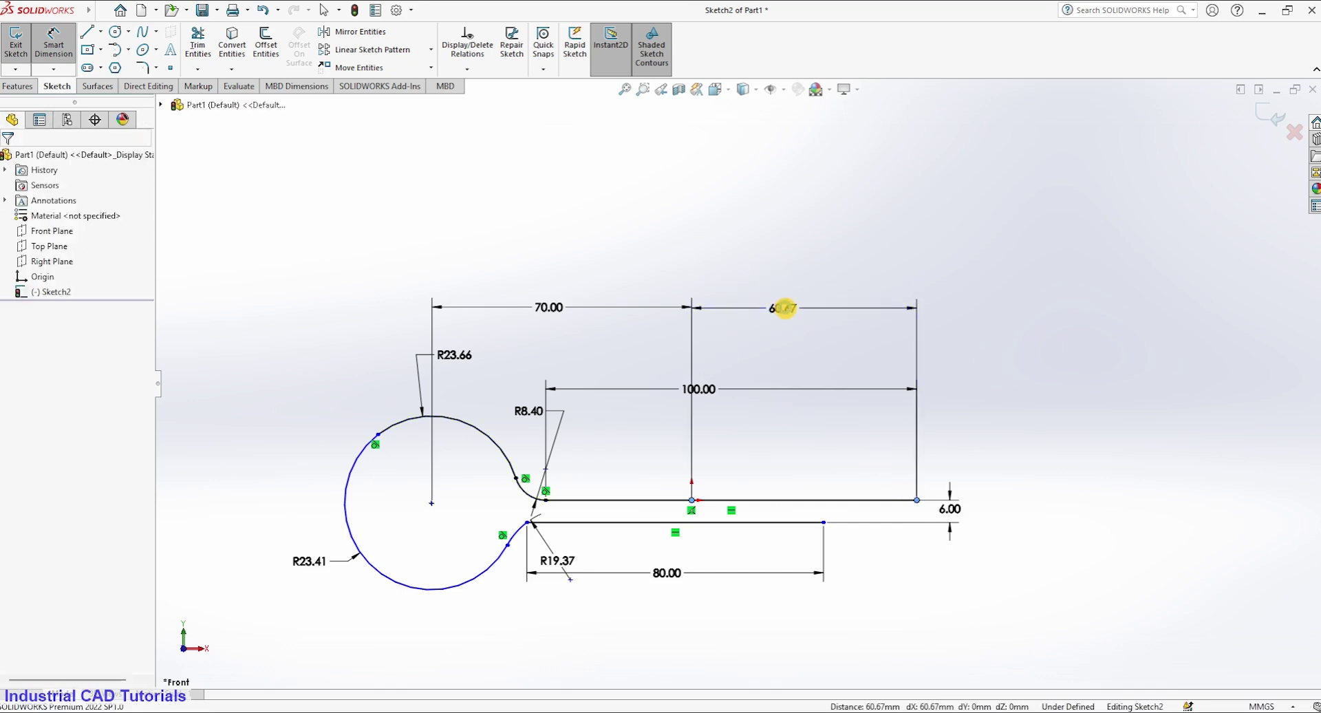
{"action": "left_click", "coordinate": [784, 308]}
{"action": "type", "text": "60"}
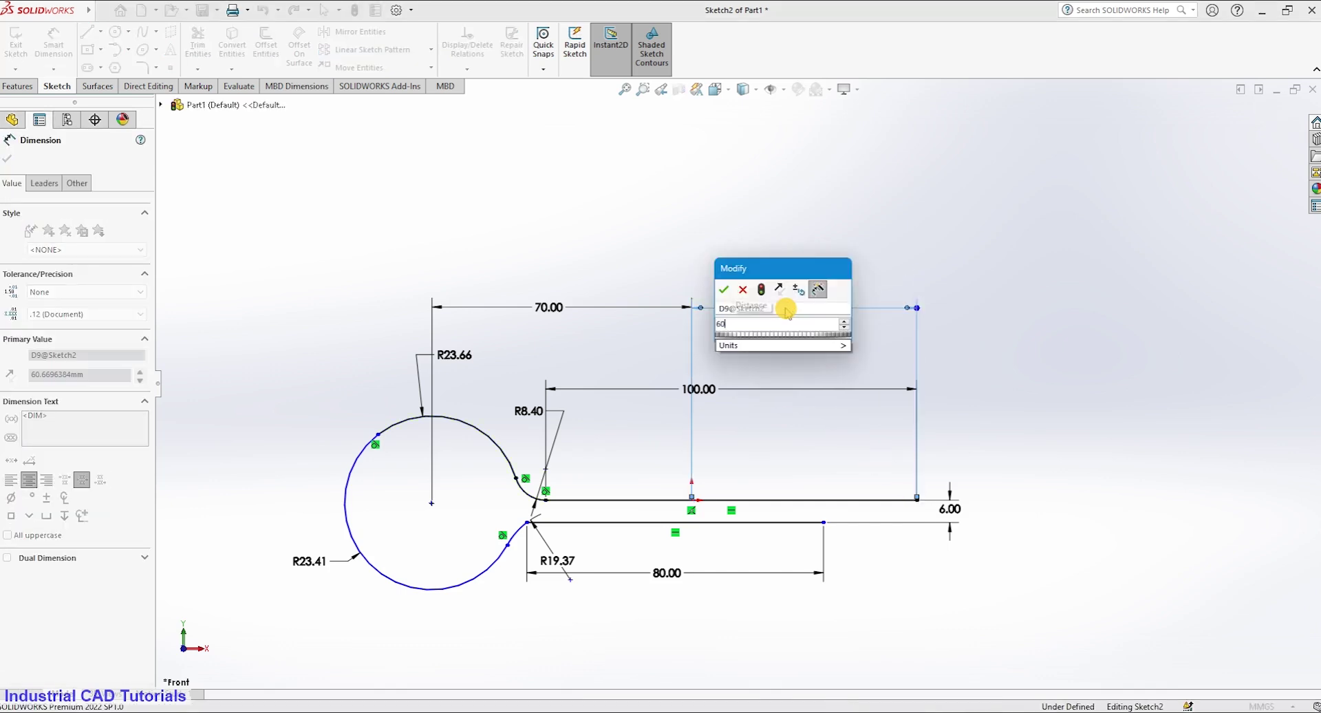
{"action": "left_click", "coordinate": [722, 290]}
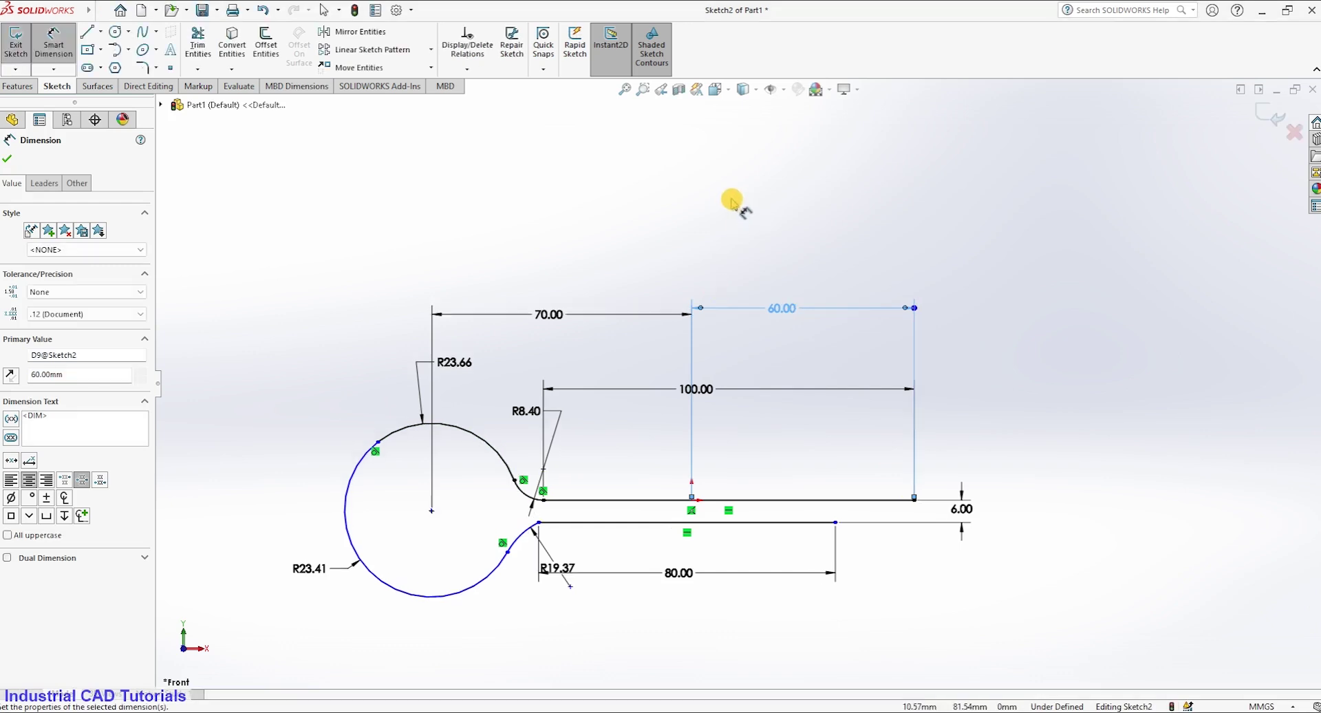
{"action": "left_click", "coordinate": [1273, 112]}
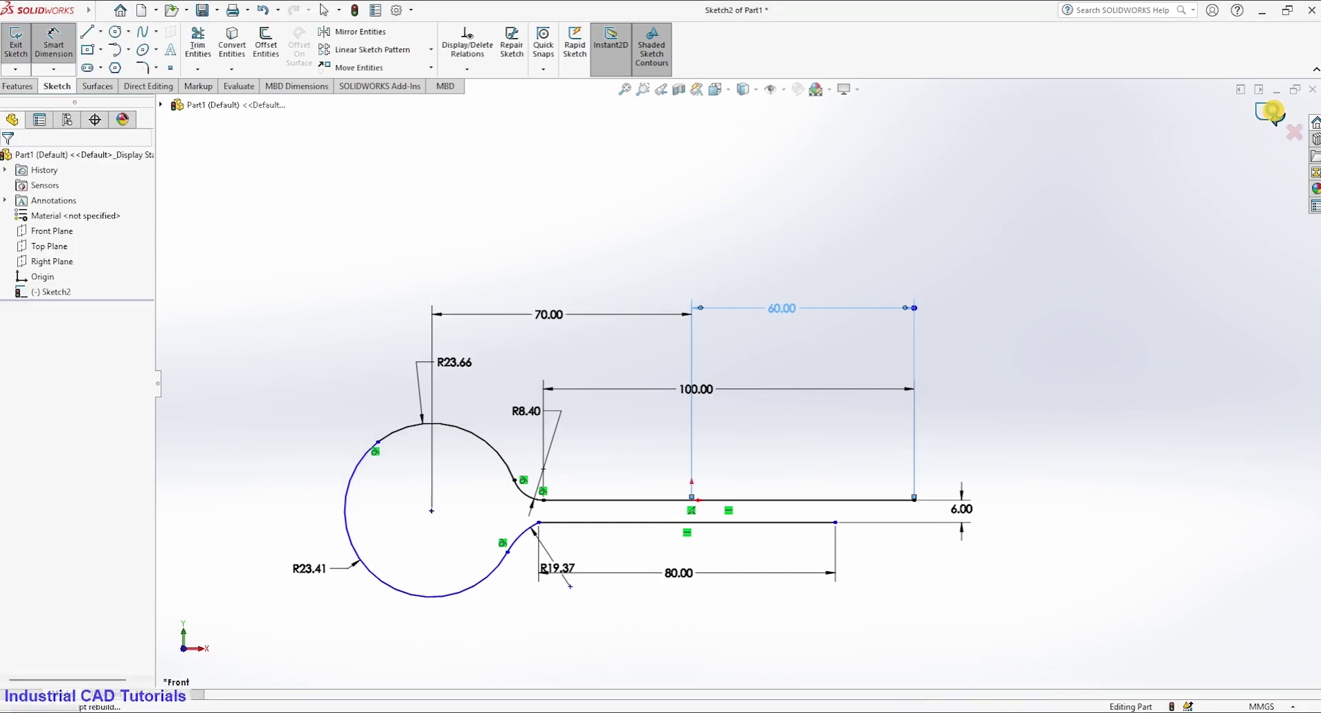
Create a reference plane offset 60 mm from the Right Plane, on the side of the legs' open ends
{"action": "scroll", "coordinate": [1014, 236], "scroll_direction": "up", "scroll_amount": 2}
{"action": "scroll", "coordinate": [1013, 237], "scroll_direction": "down", "scroll_amount": 3}
{"action": "middle_click_drag", "start_coordinate": [1011, 238], "coordinate": [1007, 239]}
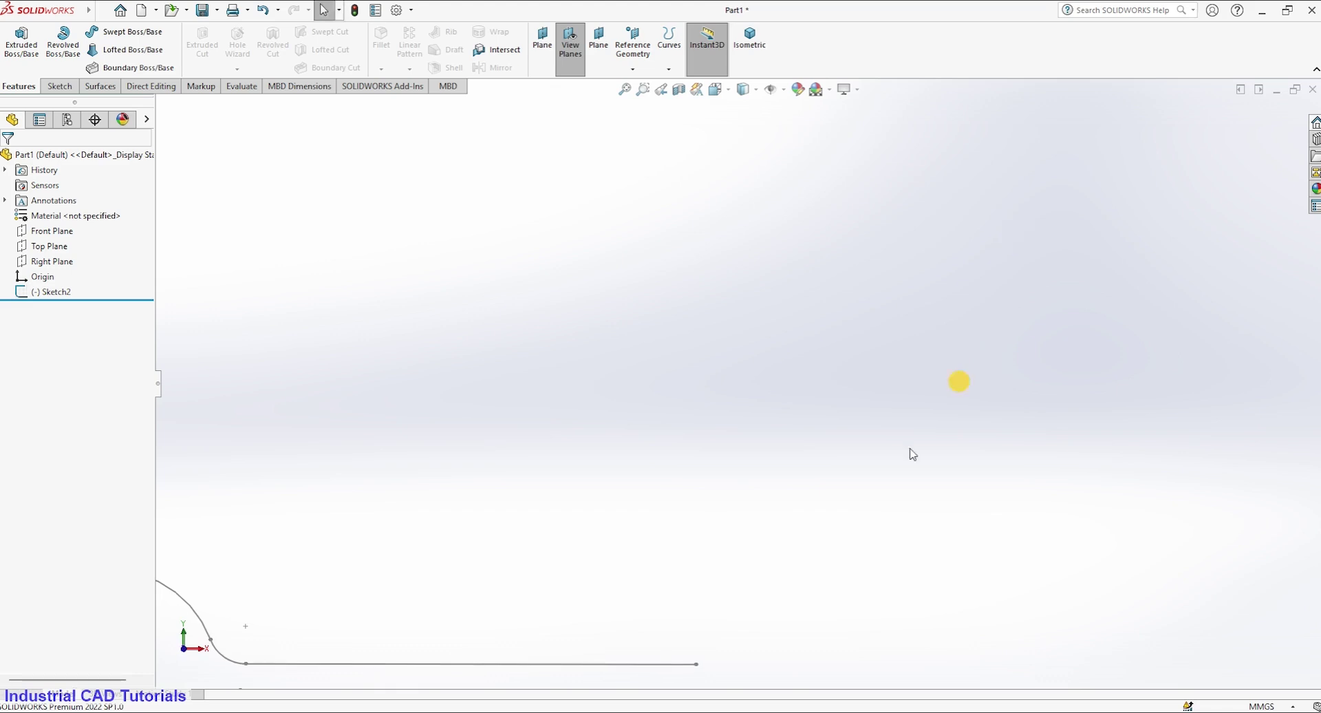
{"action": "middle_click_drag", "start_coordinate": [792, 505], "coordinate": [1064, 227], "text": "ctrl"}
{"action": "left_click", "coordinate": [51, 261]}
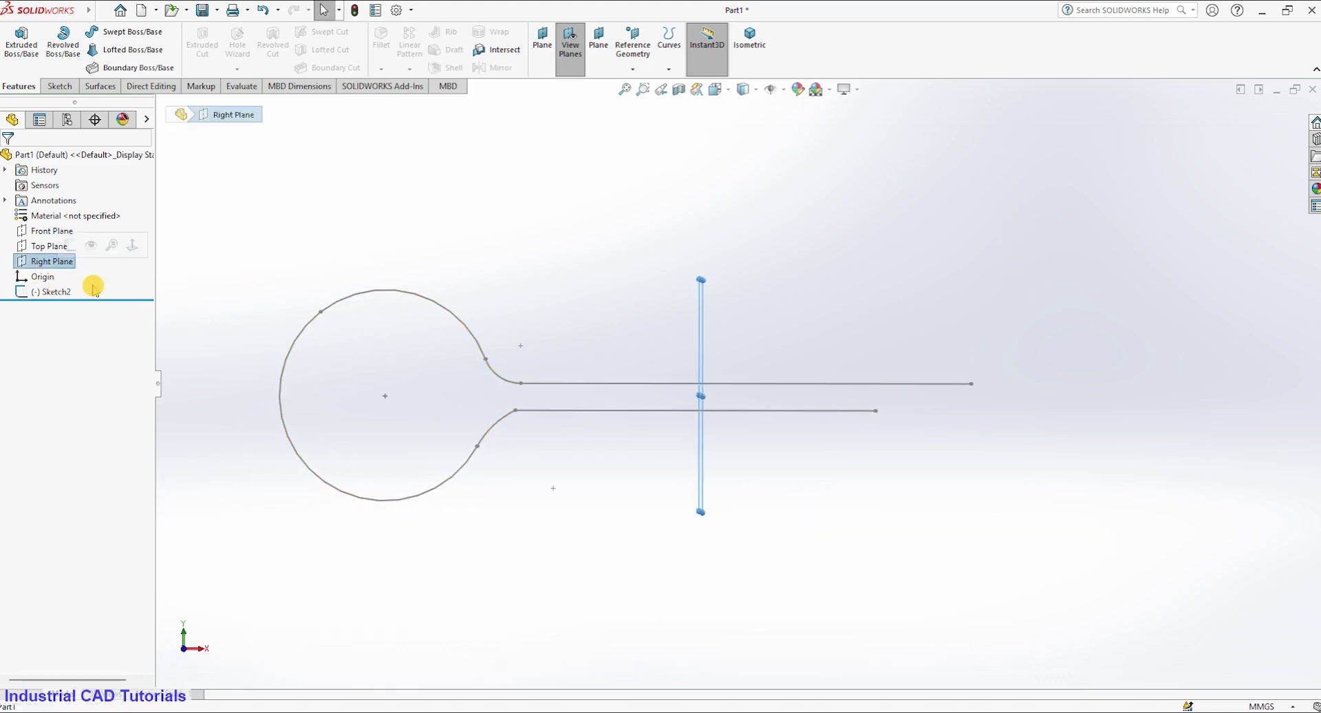
{"action": "middle_click_drag", "start_coordinate": [834, 333], "coordinate": [769, 376]}
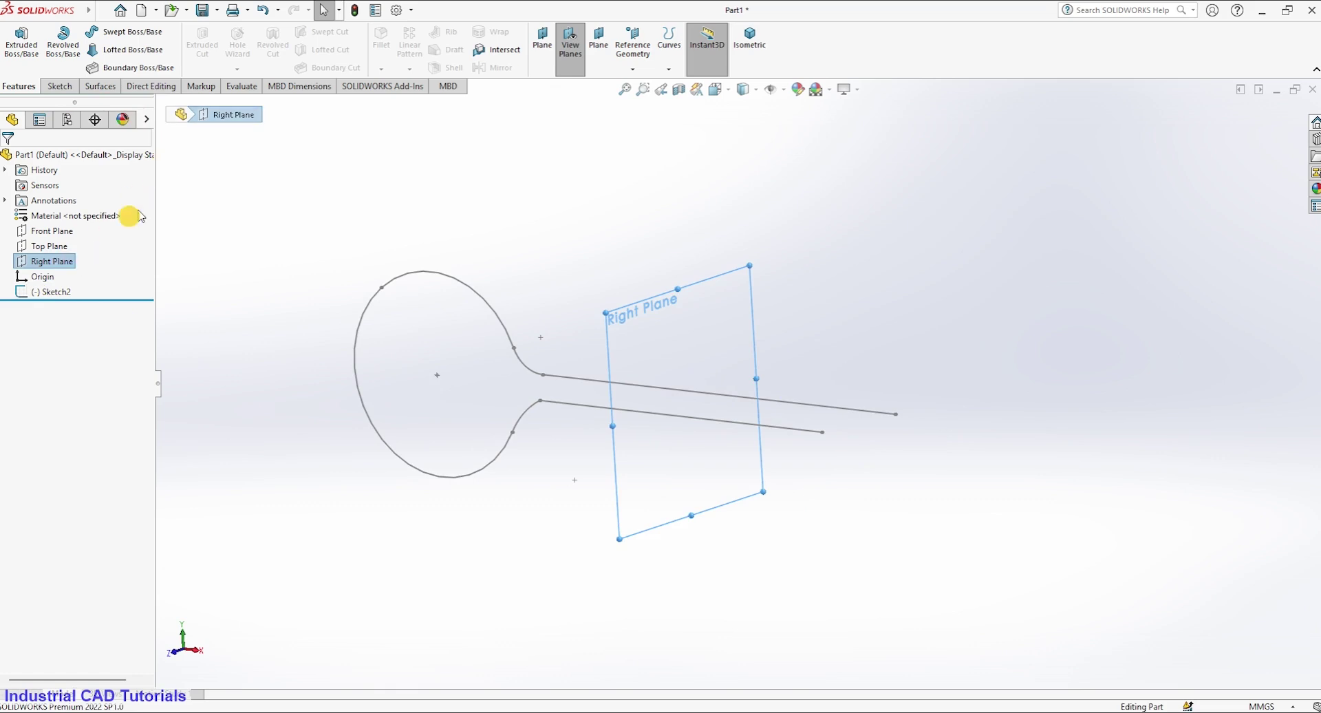
{"action": "left_click", "coordinate": [631, 69]}
{"action": "left_click", "coordinate": [631, 82]}
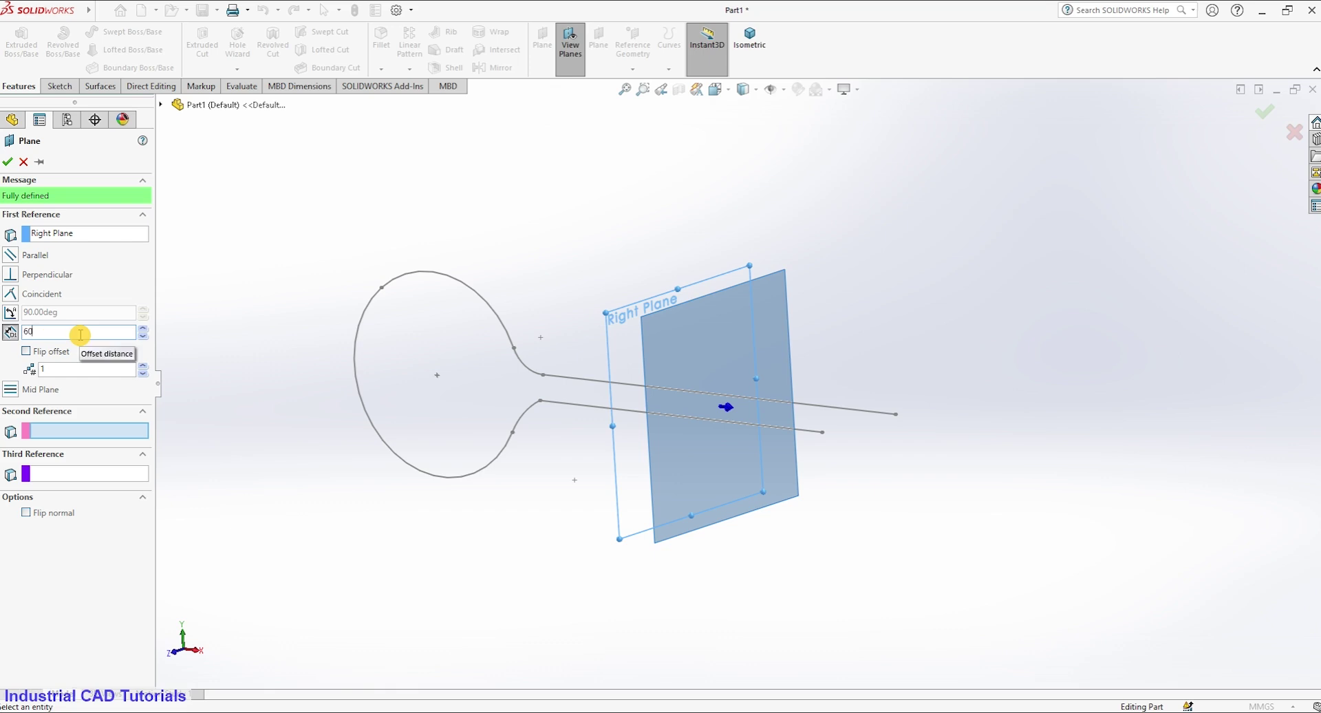
{"action": "key", "text": "Return"}
{"action": "left_click", "coordinate": [8, 161]}
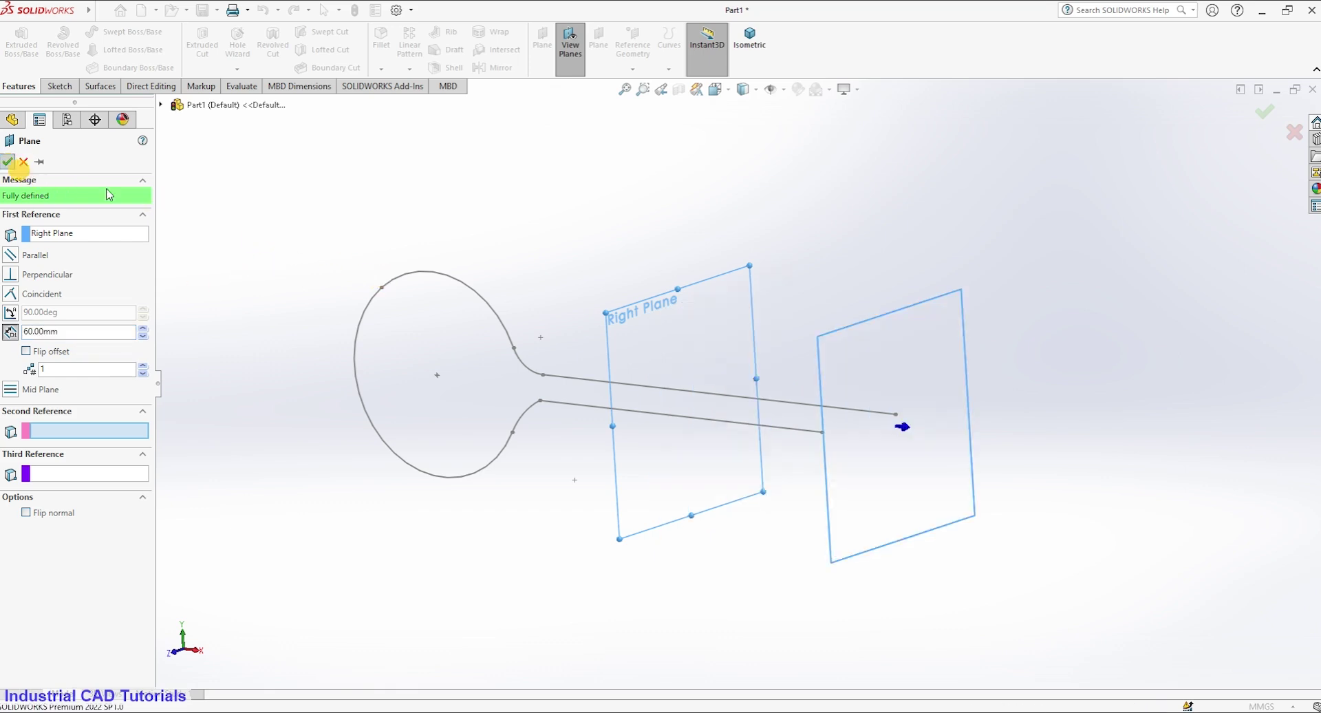
Start a sketch on the new offset plane and draw a circle about 14 mm in diameter centred on the origin
{"action": "mouse_move", "coordinate": [917, 447]}
{"action": "middle_mouse_down"}
{"action": "mouse_move", "coordinate": [1040, 439]}
{"action": "mouse_move", "coordinate": [905, 448]}
{"action": "middle_mouse_up"}
{"action": "left_click", "coordinate": [790, 380]}
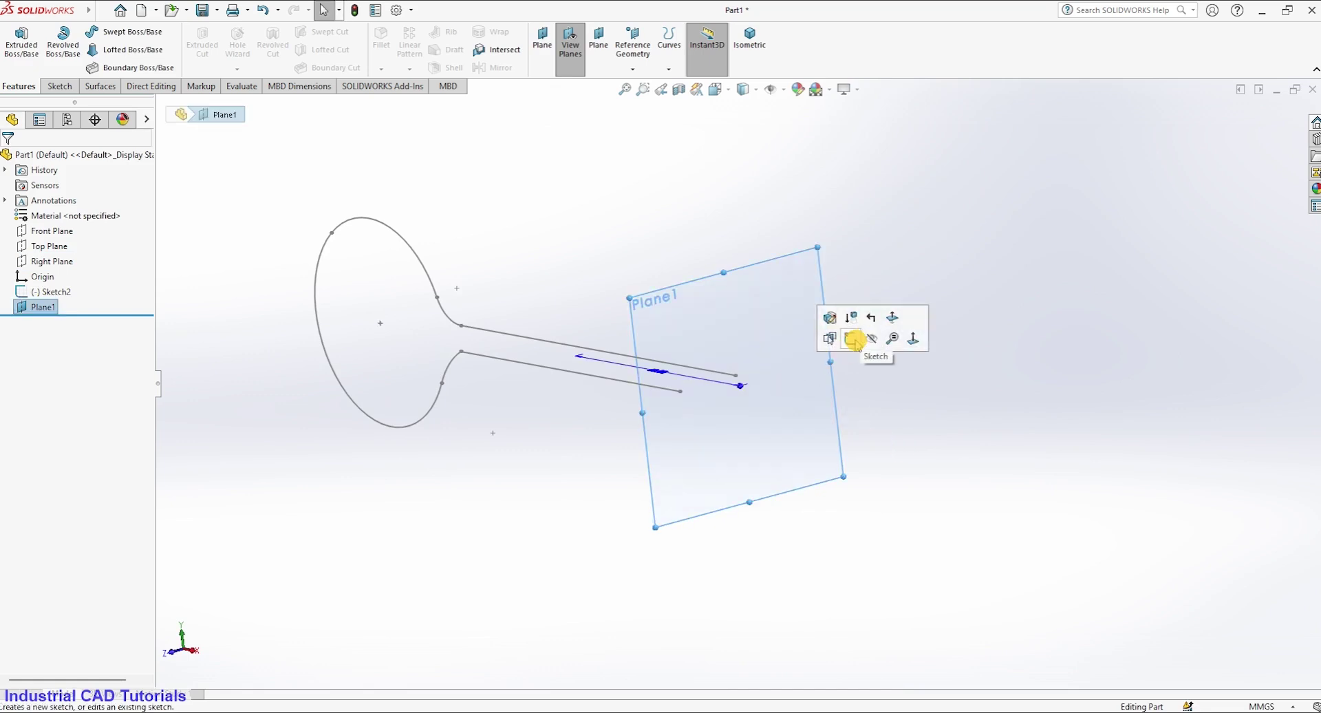
{"action": "left_click", "coordinate": [853, 339]}
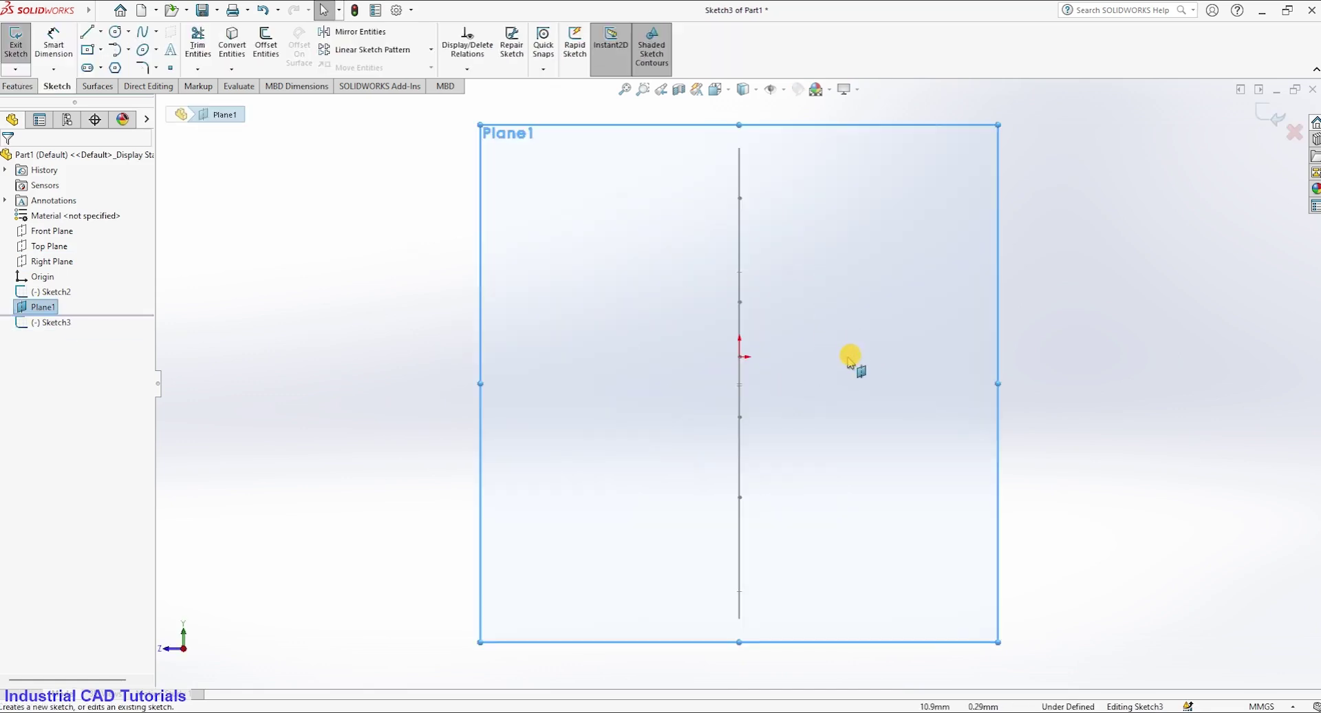
{"action": "left_click", "coordinate": [127, 32]}
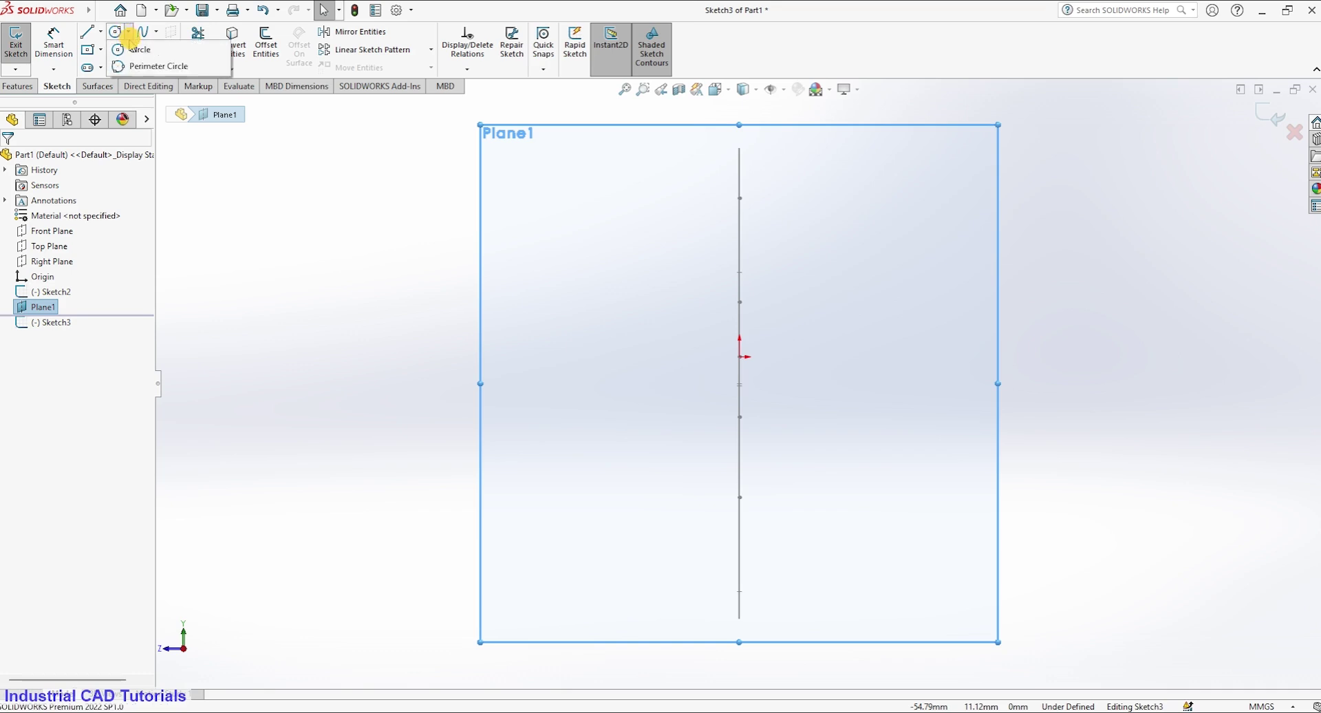
{"action": "left_click", "coordinate": [139, 49]}
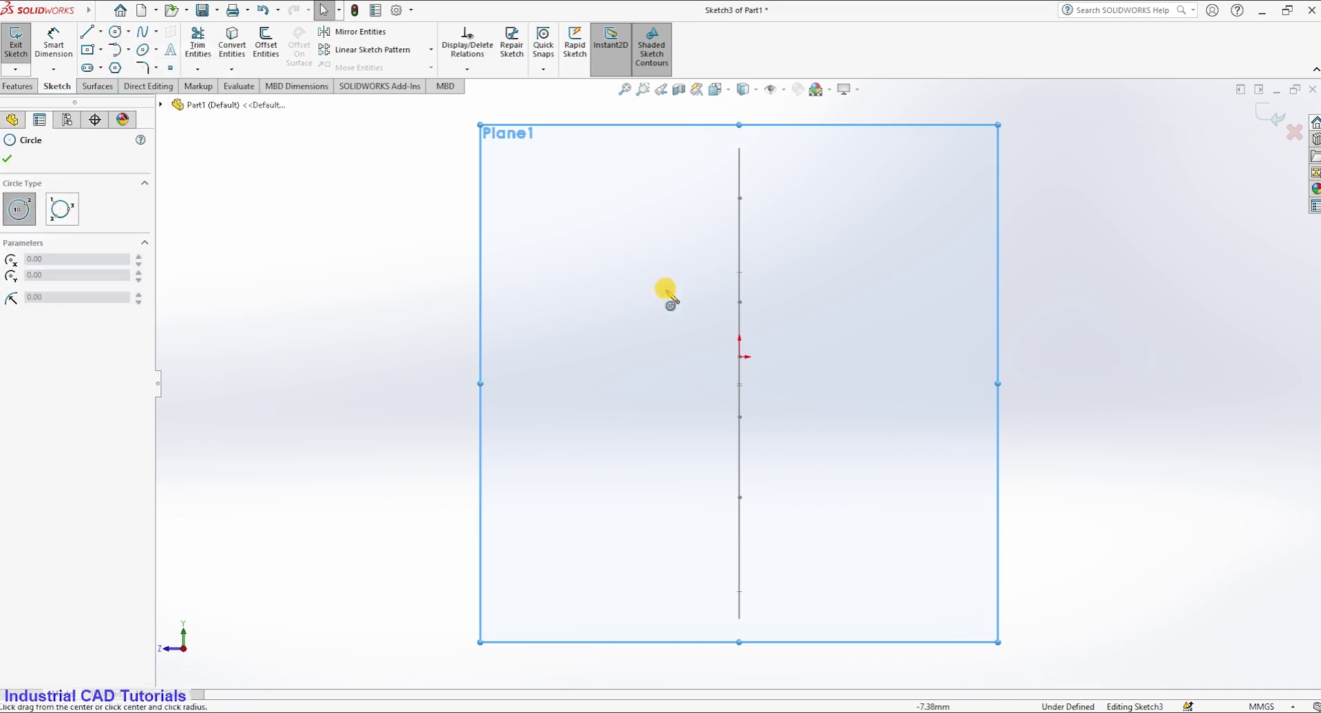
{"action": "left_click", "coordinate": [739, 356]}
{"action": "left_click", "coordinate": [802, 327]}
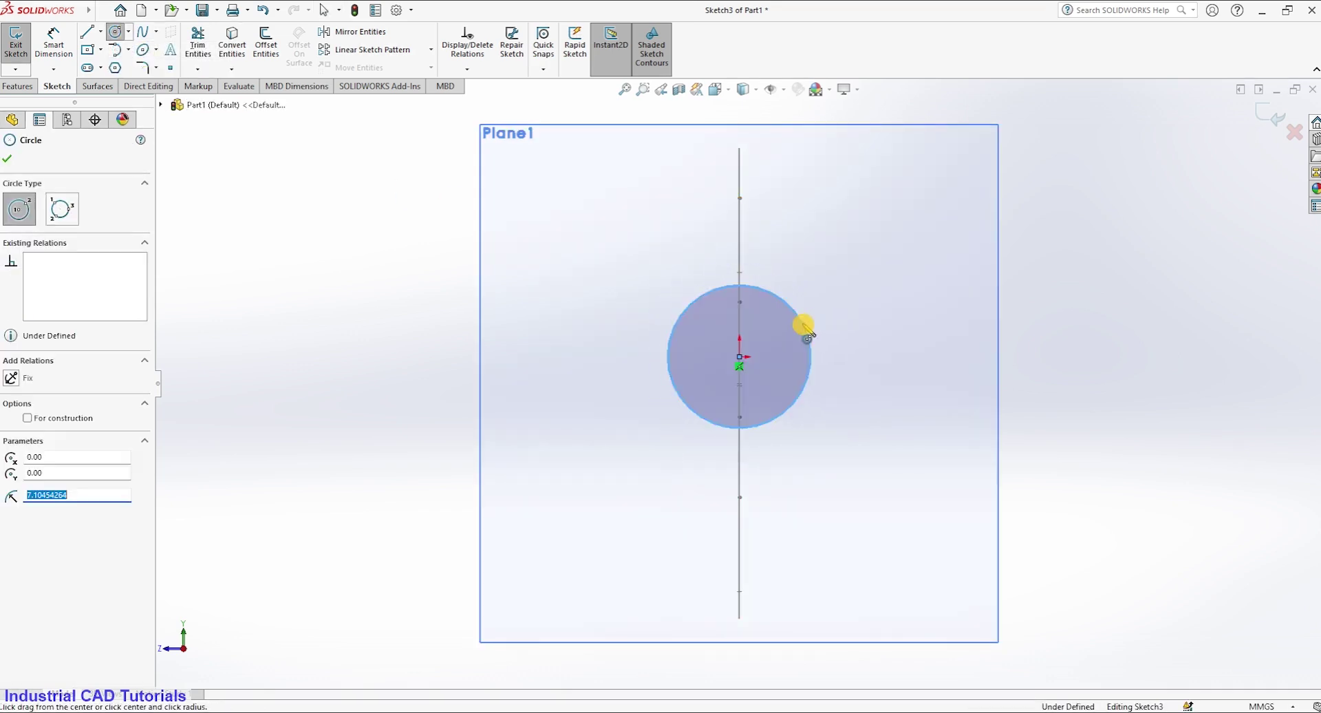
Dimension the circle's diameter as 4 mm
{"action": "left_click", "coordinate": [54, 43]}
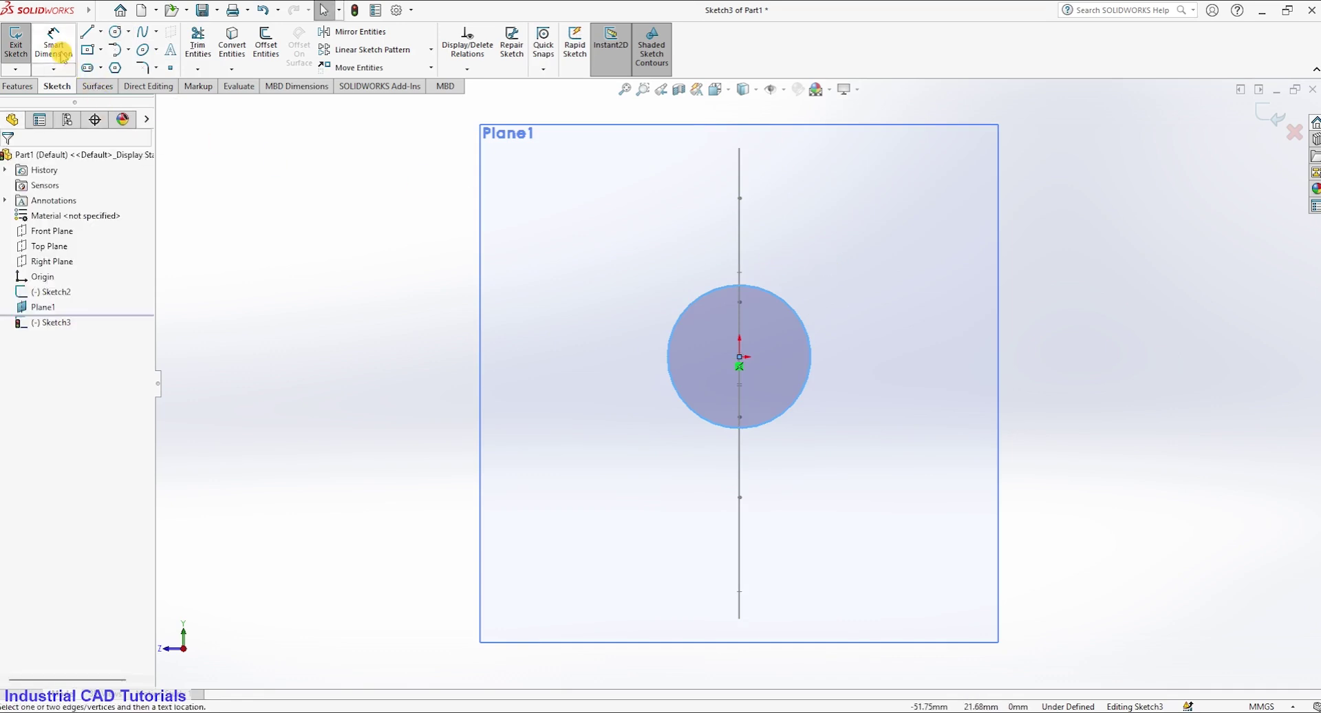
{"action": "left_click", "coordinate": [797, 317]}
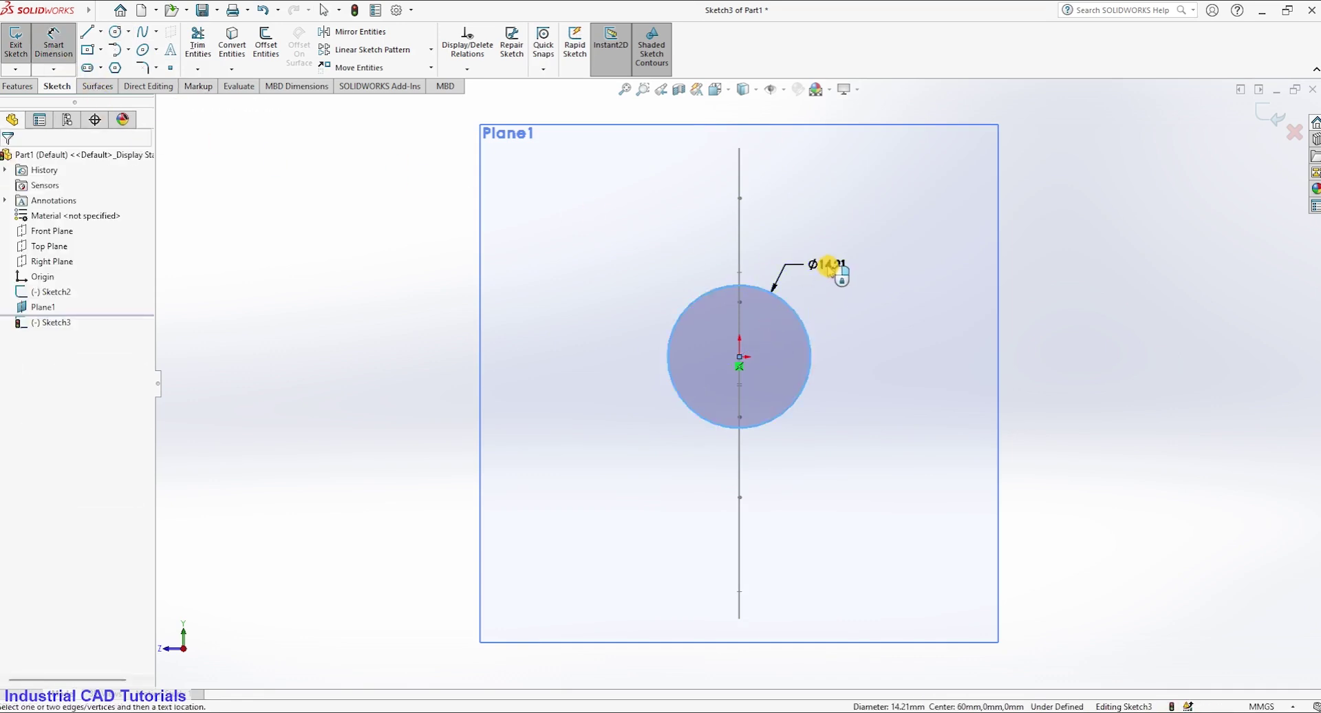
{"action": "left_click", "coordinate": [829, 264]}
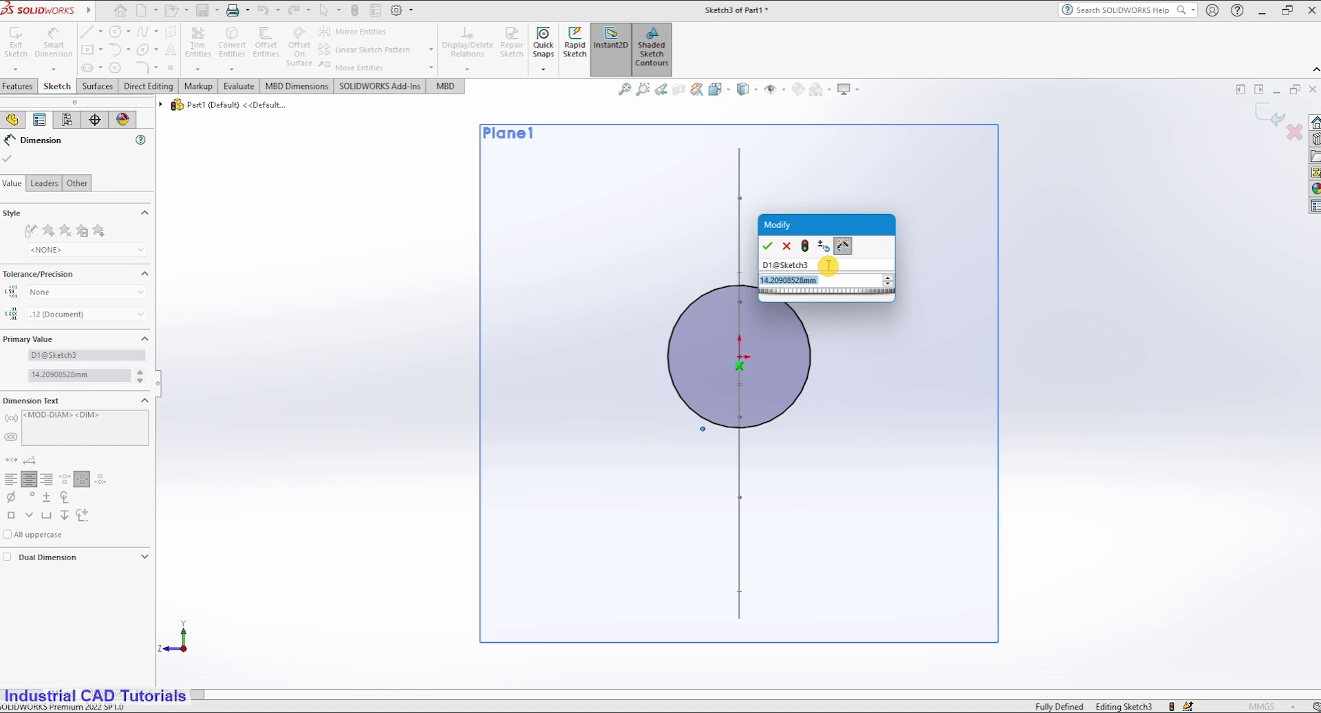
{"action": "type", "text": "4"}
{"action": "key", "text": "Return"}
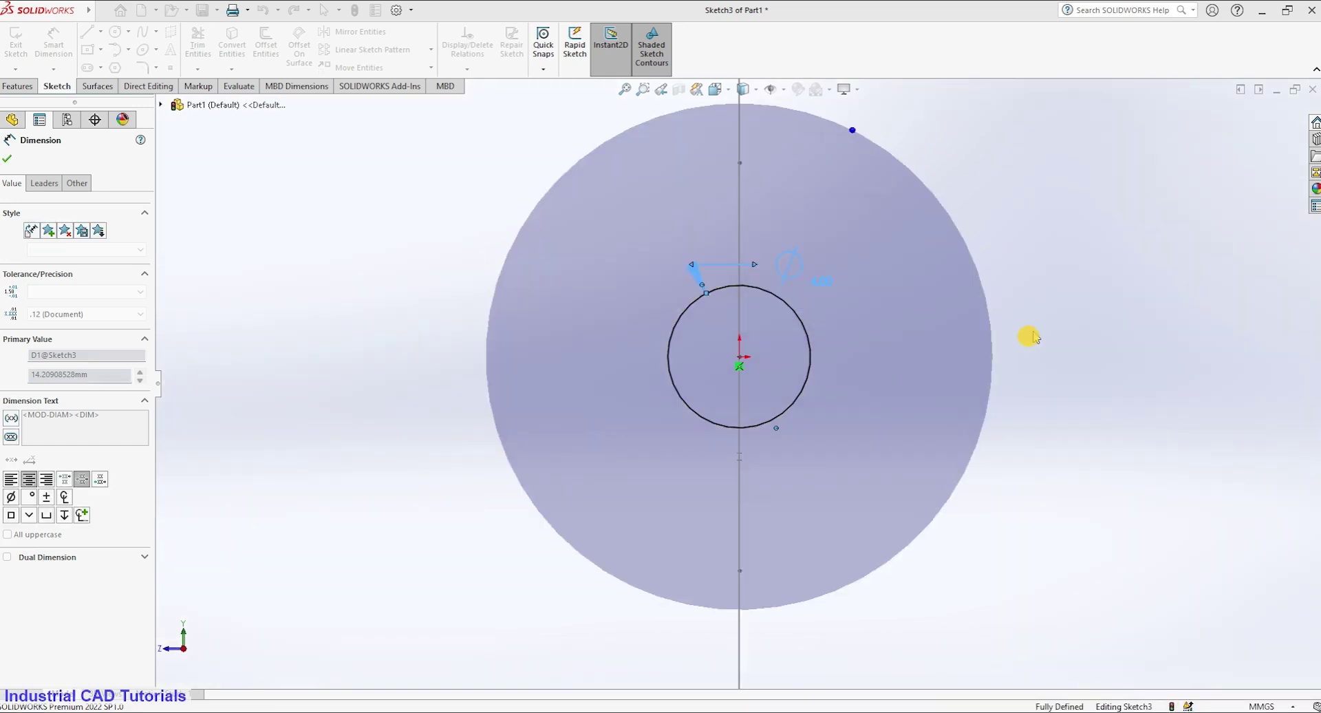
{"action": "key", "text": "Escape"}
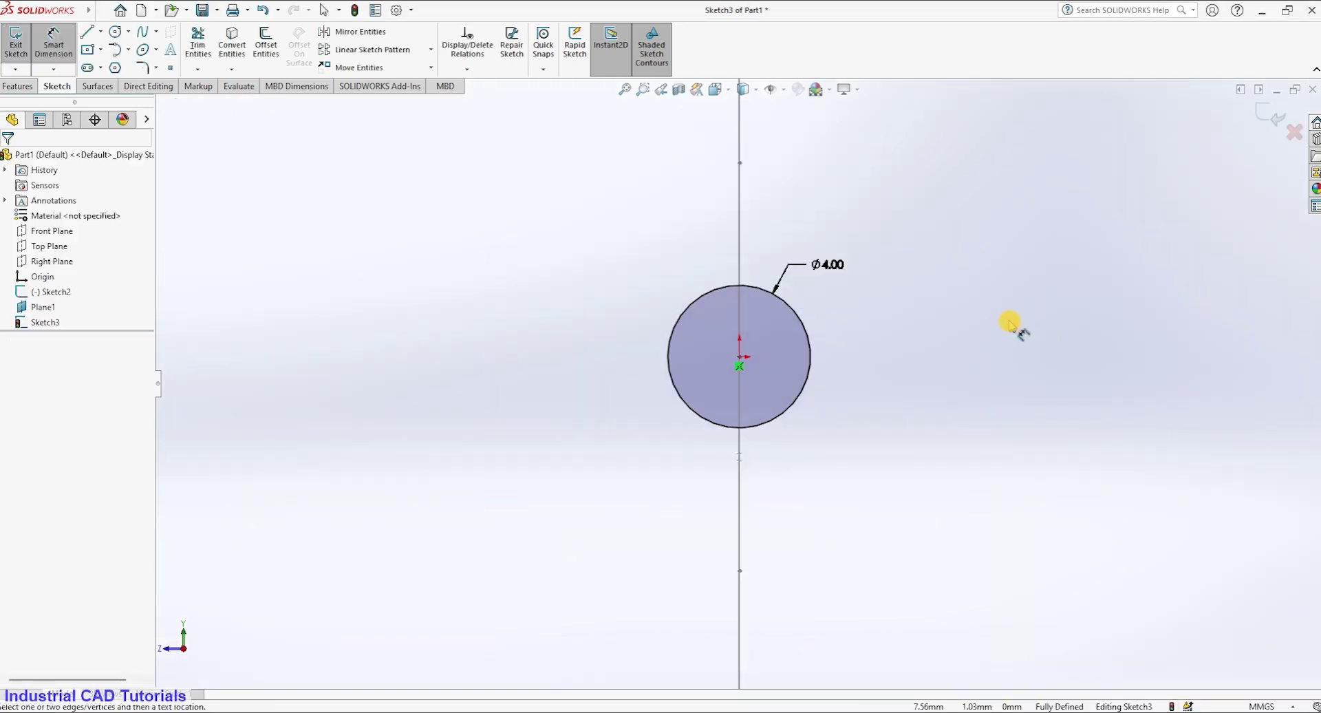
Draw a horizontal line across the circle through its centre and trim away the circle's lower half
{"action": "left_click", "coordinate": [87, 31]}
{"action": "left_click_drag", "start_coordinate": [671, 356], "coordinate": [810, 356]}
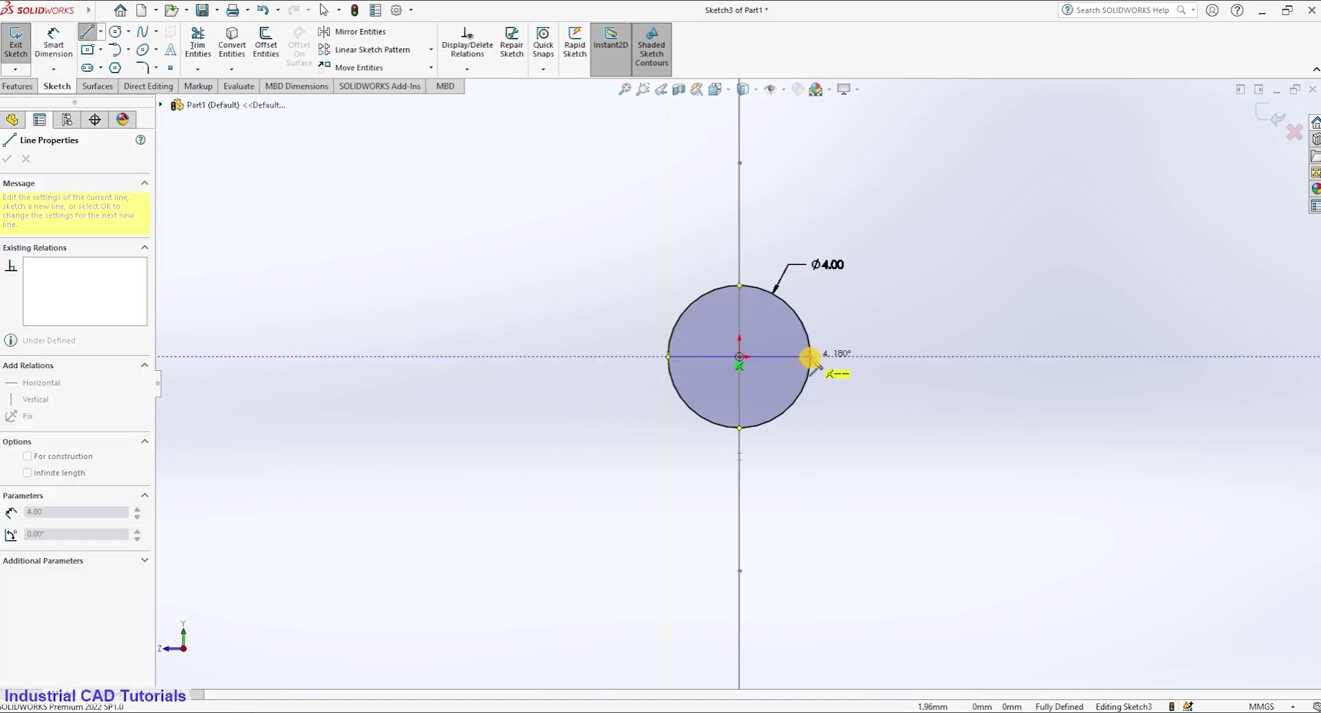
{"action": "key", "text": "Escape"}
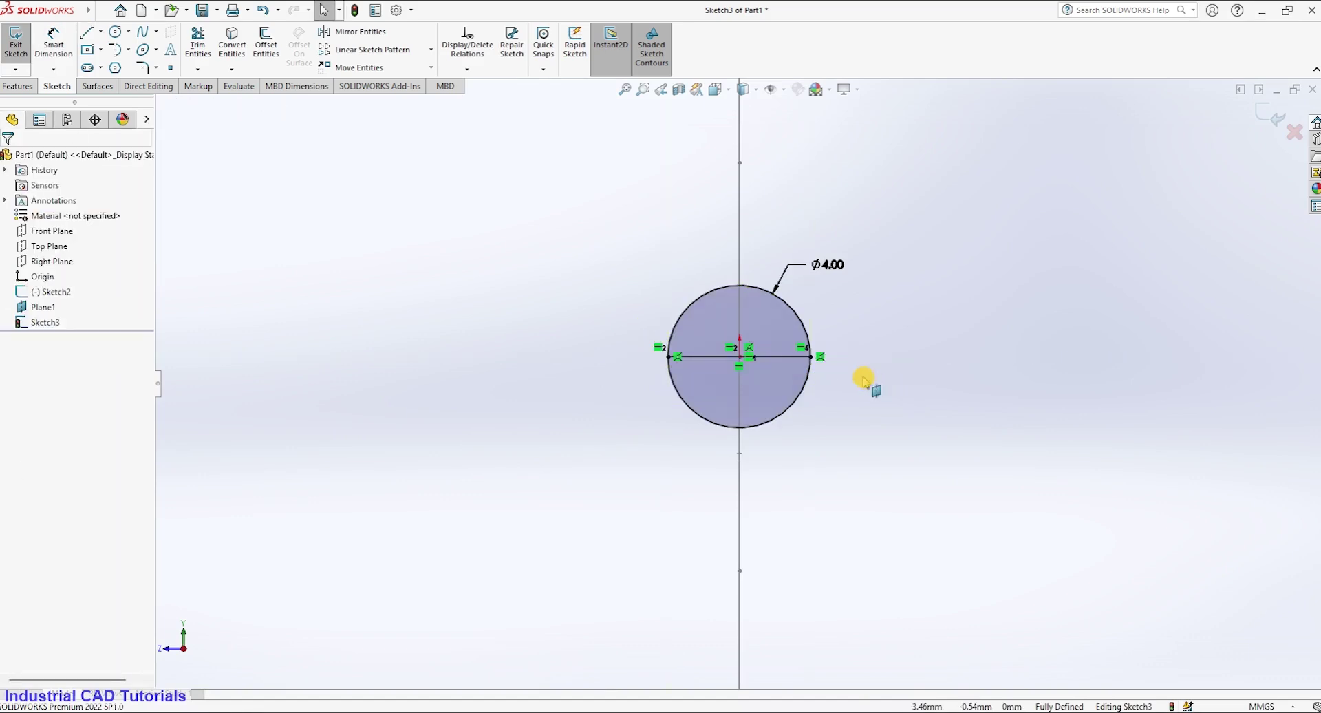
{"action": "left_click", "coordinate": [207, 59]}
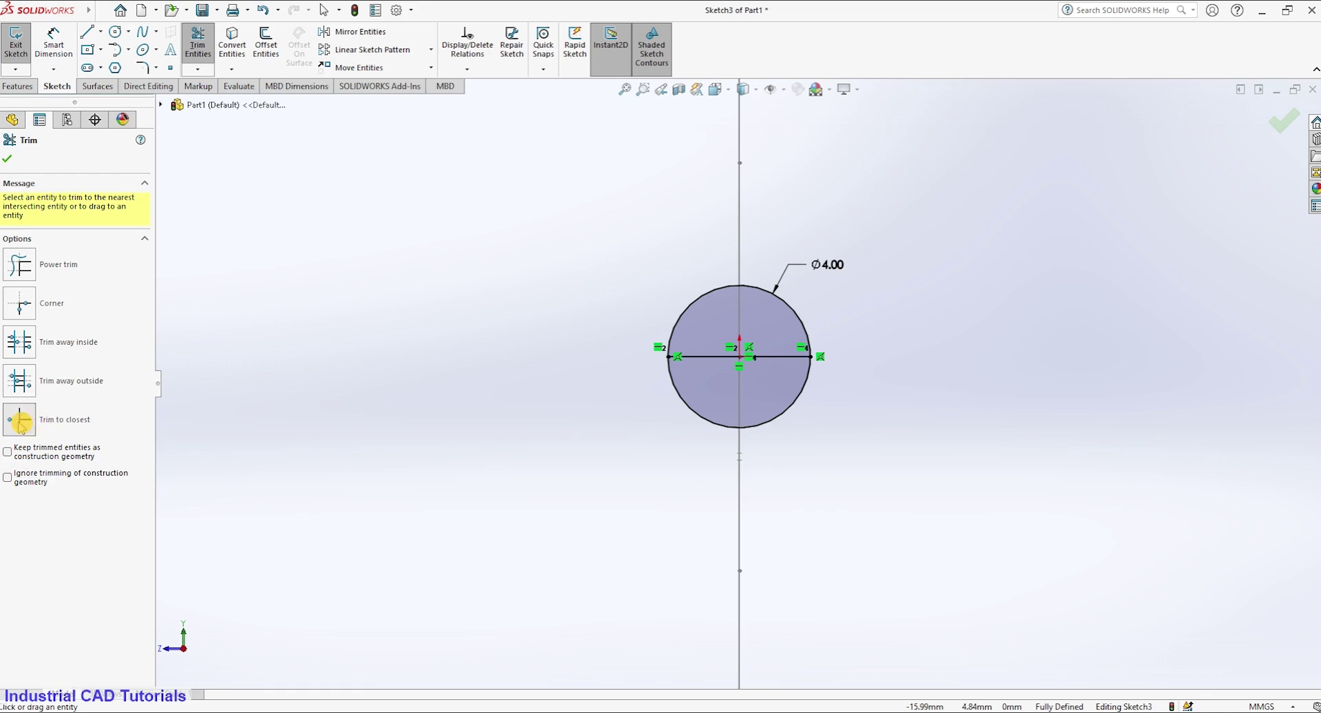
{"action": "left_click", "coordinate": [723, 427]}
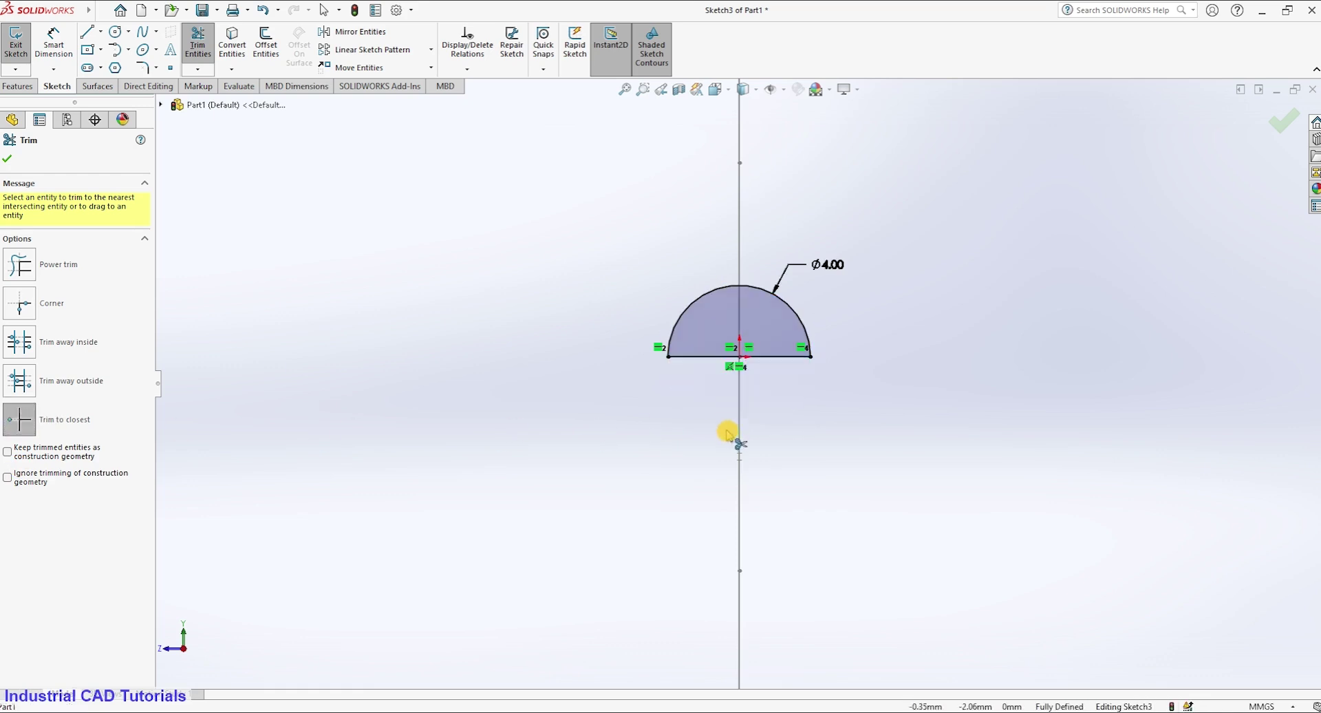
{"action": "key", "text": "Escape"}
Add a driven length dimension to the semicircle's flat edge
{"action": "left_click", "coordinate": [53, 43]}
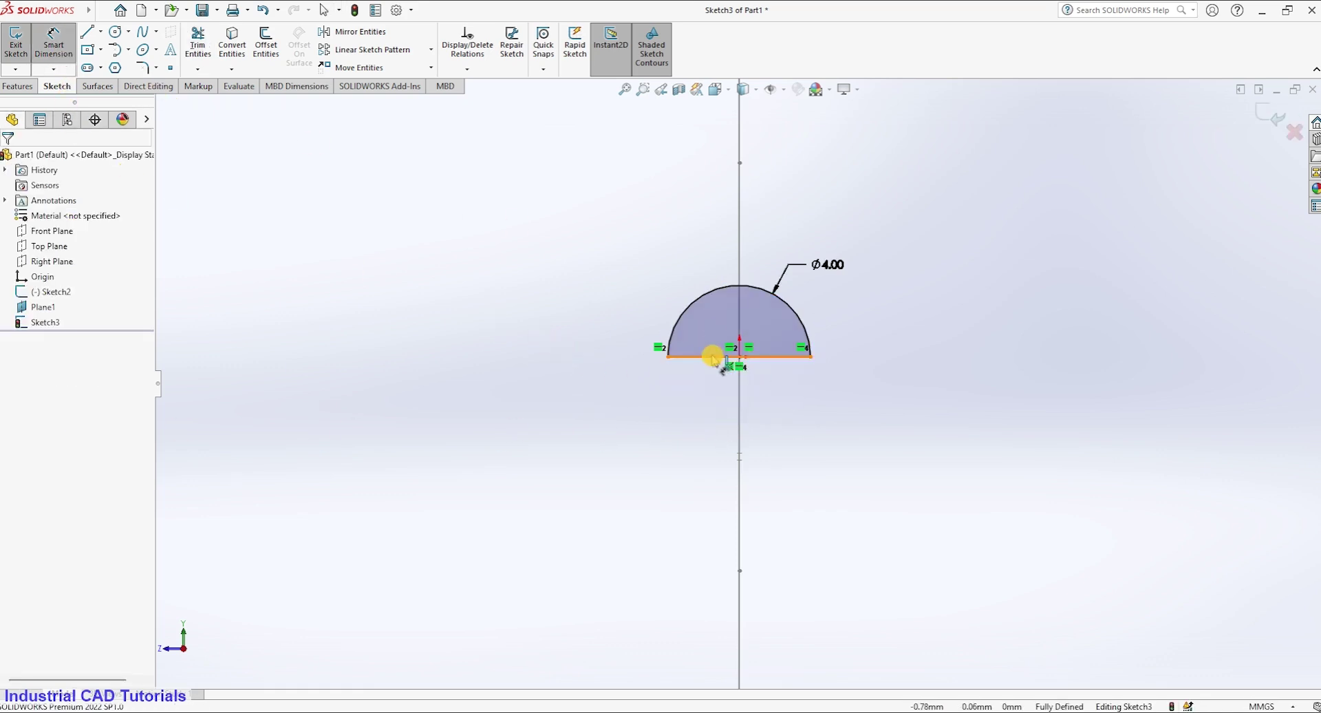
{"action": "left_click", "coordinate": [716, 356]}
{"action": "left_click", "coordinate": [716, 397]}
{"action": "left_click", "coordinate": [740, 358]}
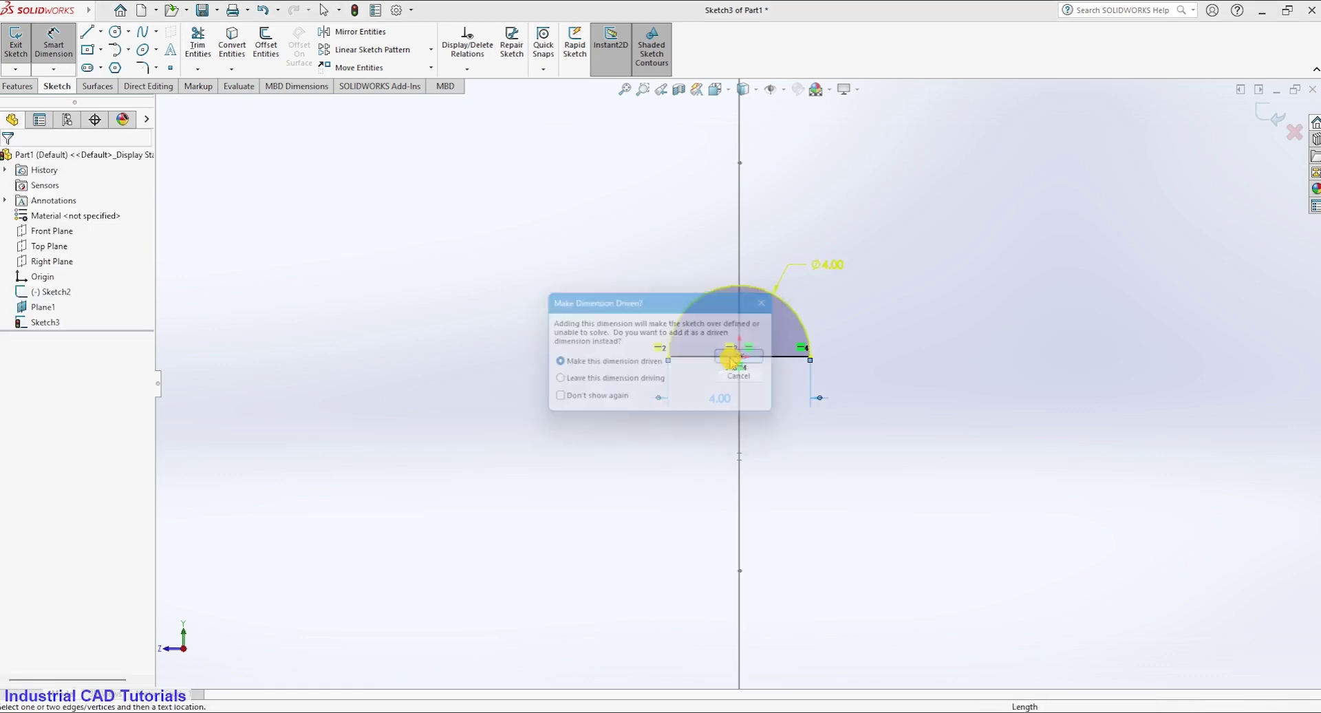
Set the semicircular profile's diameter to 6 mm
{"action": "scroll", "coordinate": [931, 297], "scroll_direction": "up", "scroll_amount": 3}
{"action": "scroll", "coordinate": [887, 332], "scroll_direction": "down", "scroll_amount": 2}
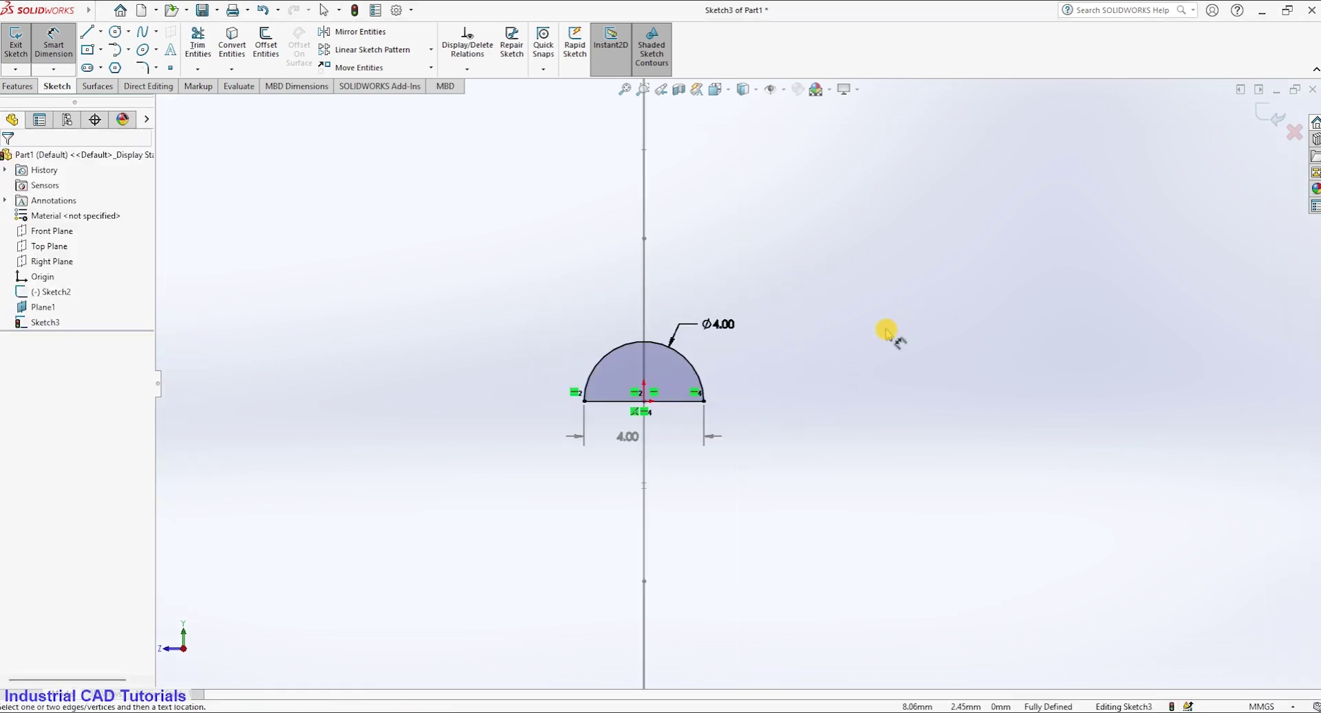
{"action": "mouse_move", "coordinate": [810, 355]}
{"action": "middle_mouse_down"}
{"action": "mouse_move", "coordinate": [829, 380]}
{"action": "mouse_move", "coordinate": [1039, 475]}
{"action": "middle_mouse_up"}
{"action": "scroll", "coordinate": [1011, 474], "scroll_direction": "down", "scroll_amount": 2}
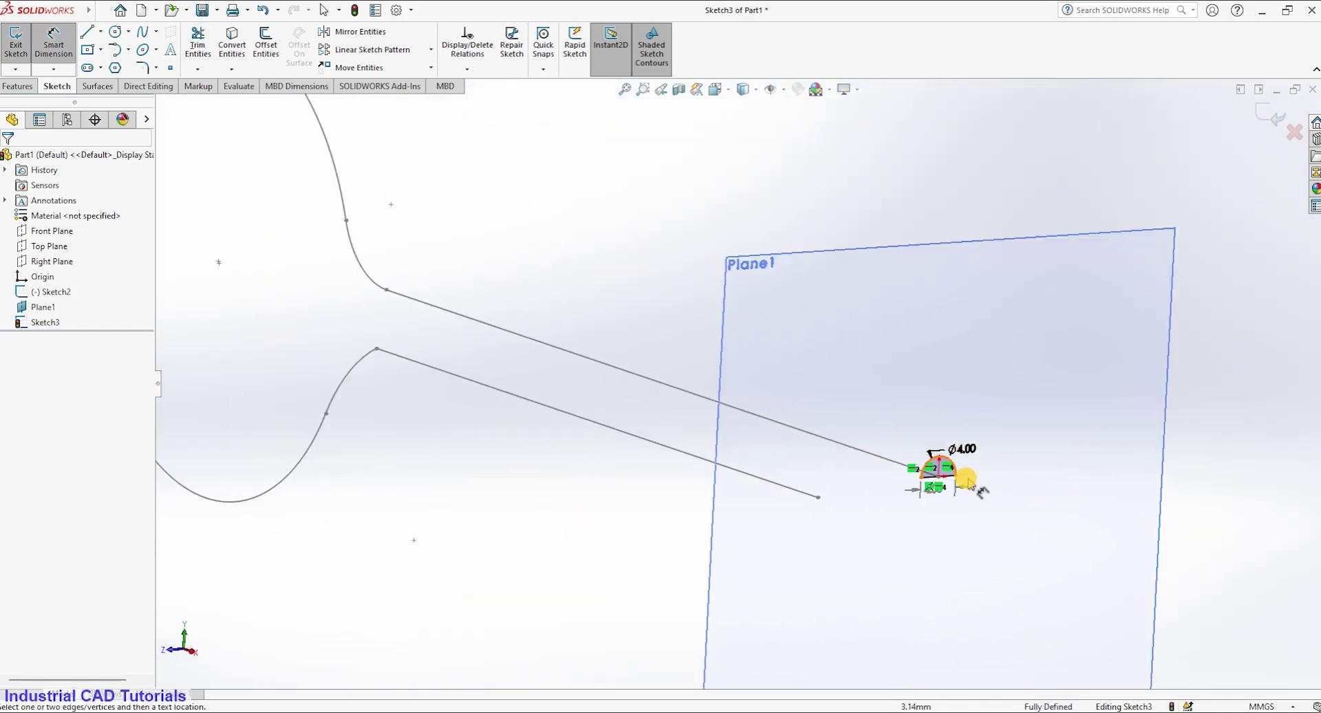
{"action": "left_click", "coordinate": [965, 447]}
{"action": "type", "text": "6"}
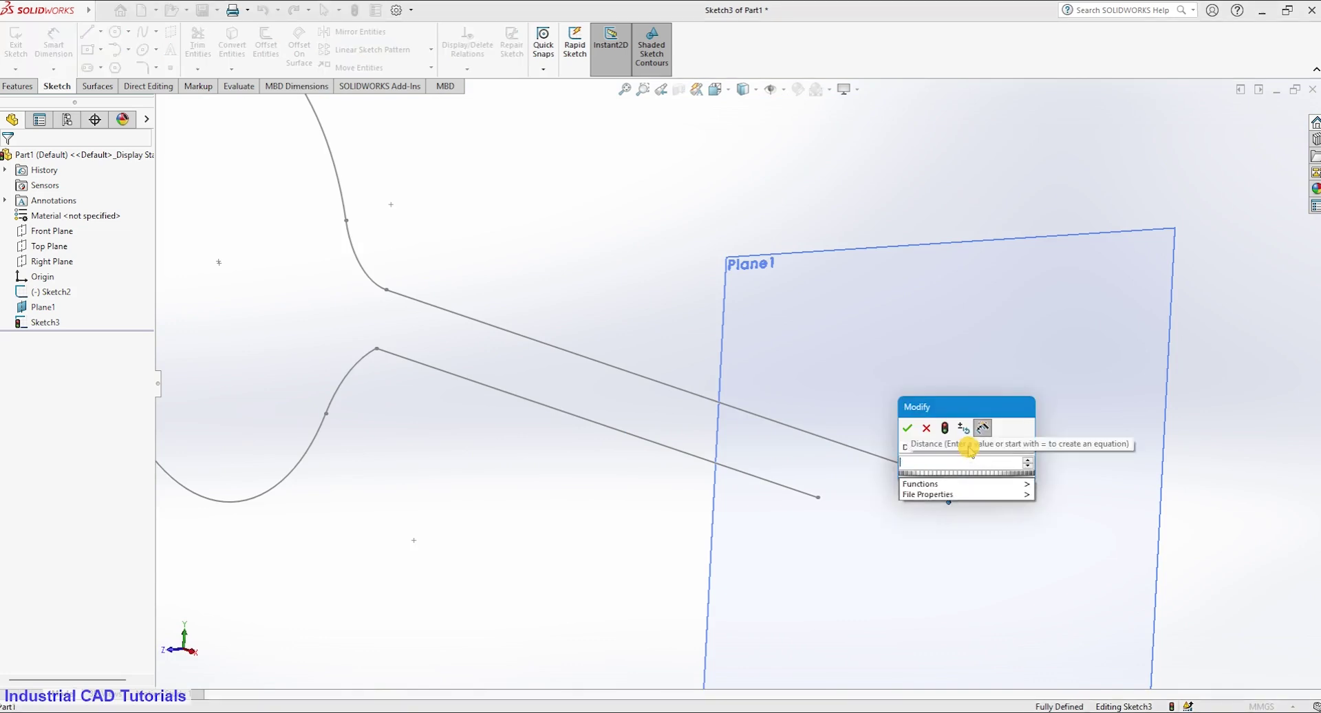
{"action": "left_click", "coordinate": [909, 428]}
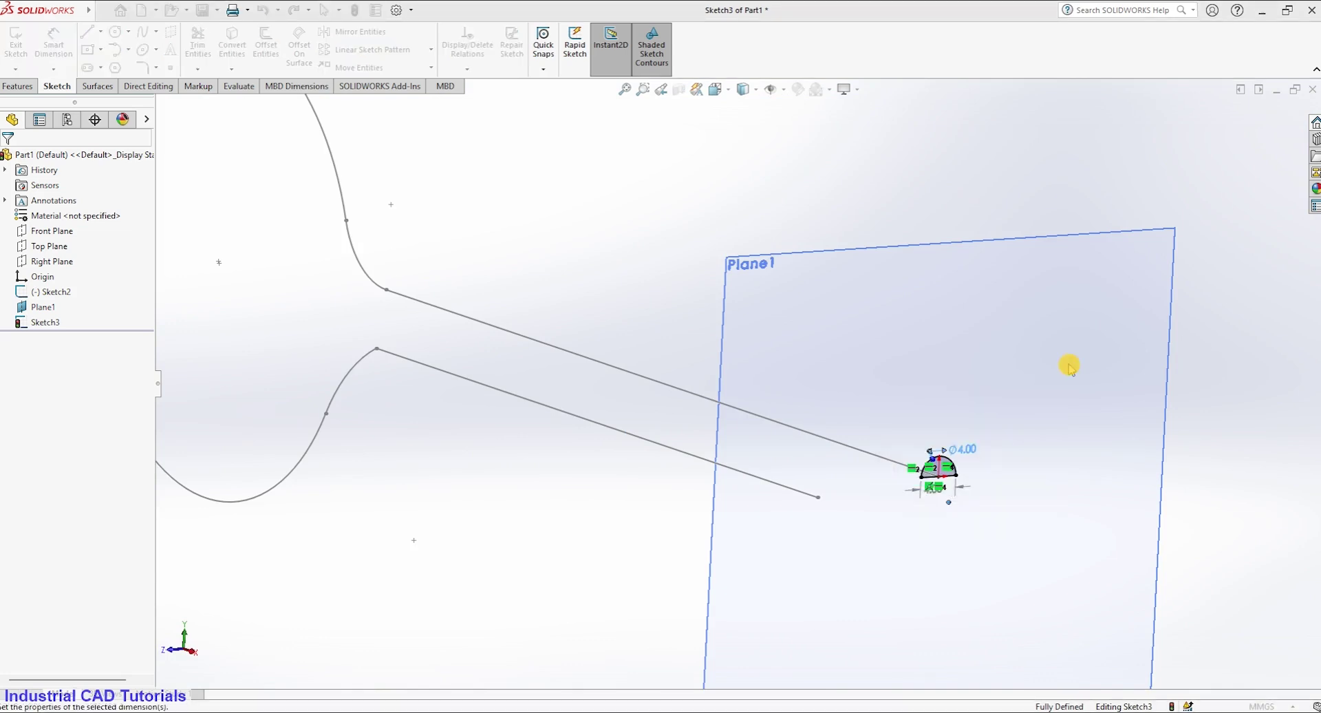
{"action": "scroll", "coordinate": [1019, 503], "scroll_direction": "down", "scroll_amount": 2}
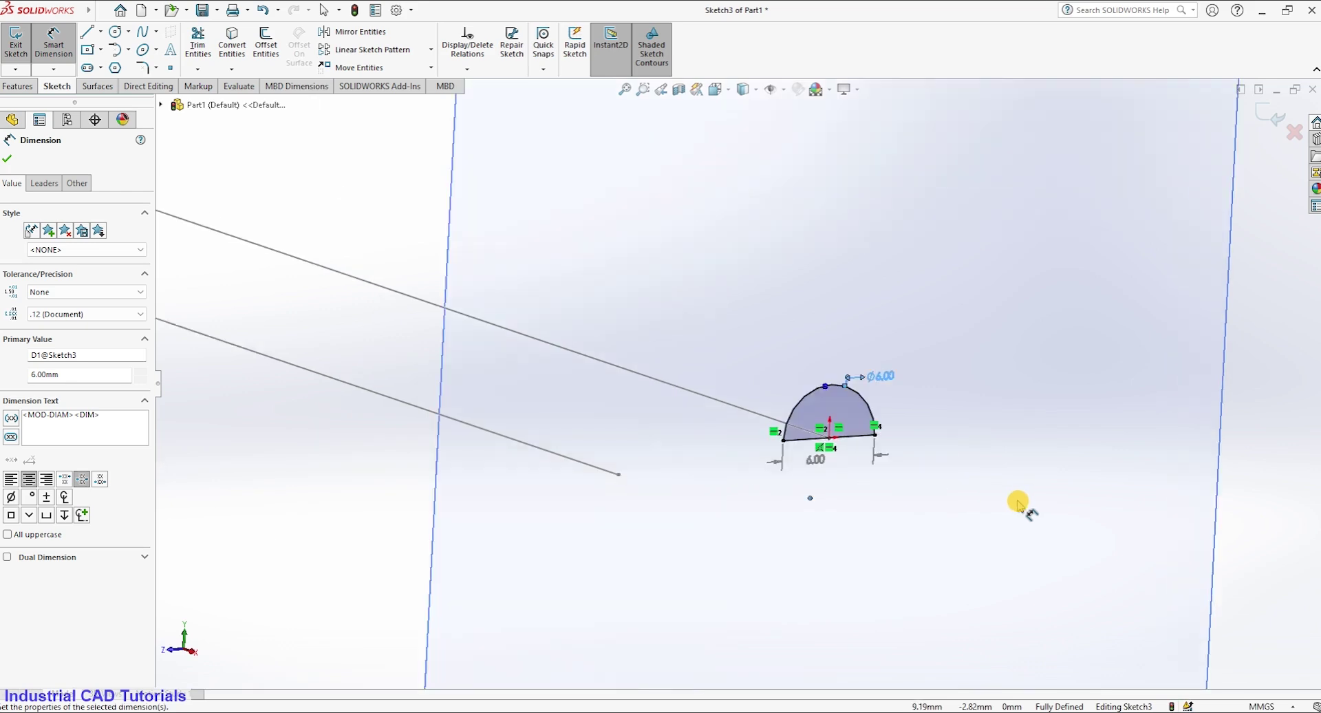
{"action": "scroll", "coordinate": [1020, 502], "scroll_direction": "up", "scroll_amount": 3}
{"action": "double_click", "coordinate": [801, 380]}
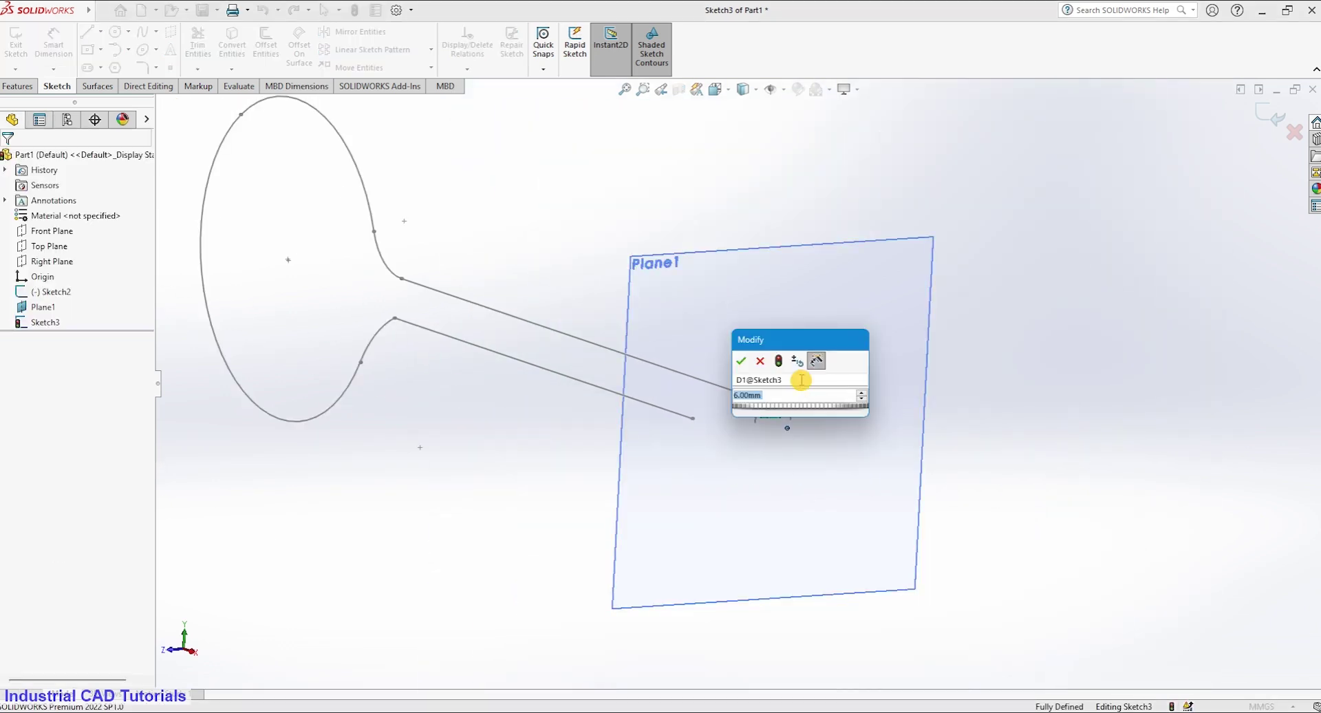
{"action": "left_click", "coordinate": [741, 363]}
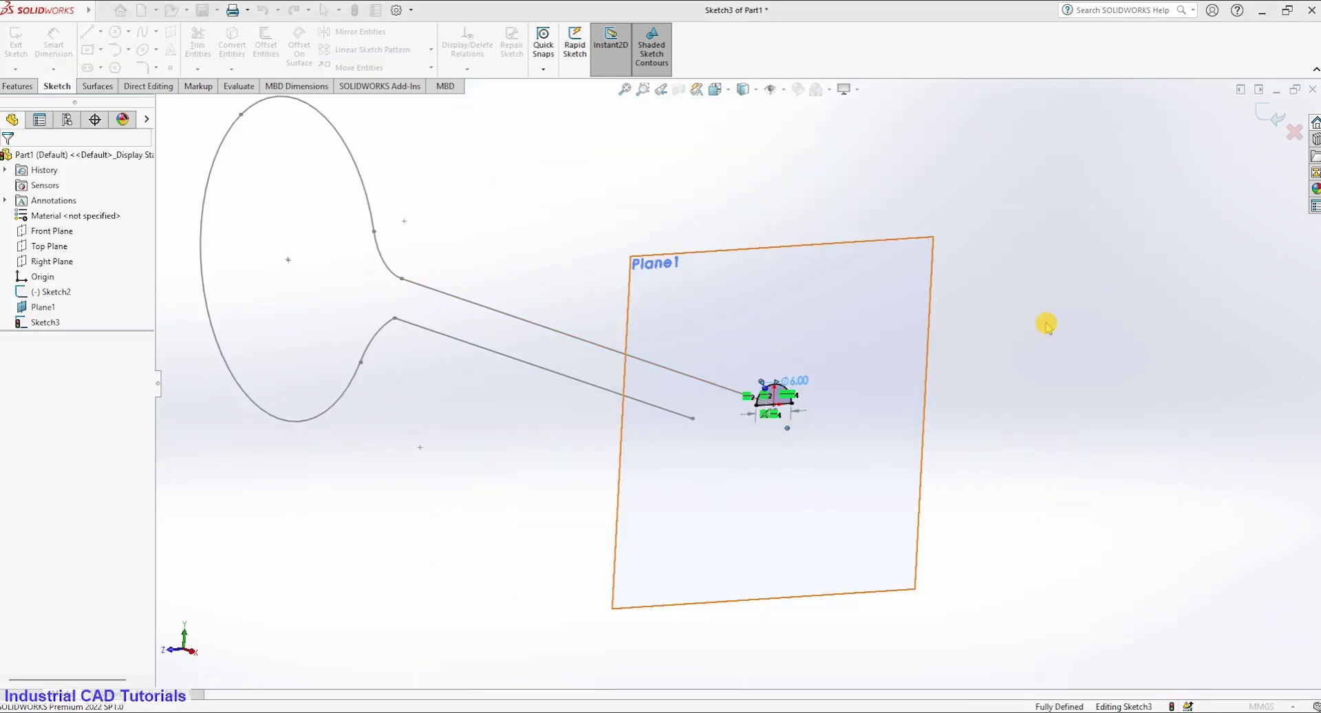
Set the semicircular profile's diameter to 8 mm and exit the sketch
{"action": "double_click", "coordinate": [803, 382]}
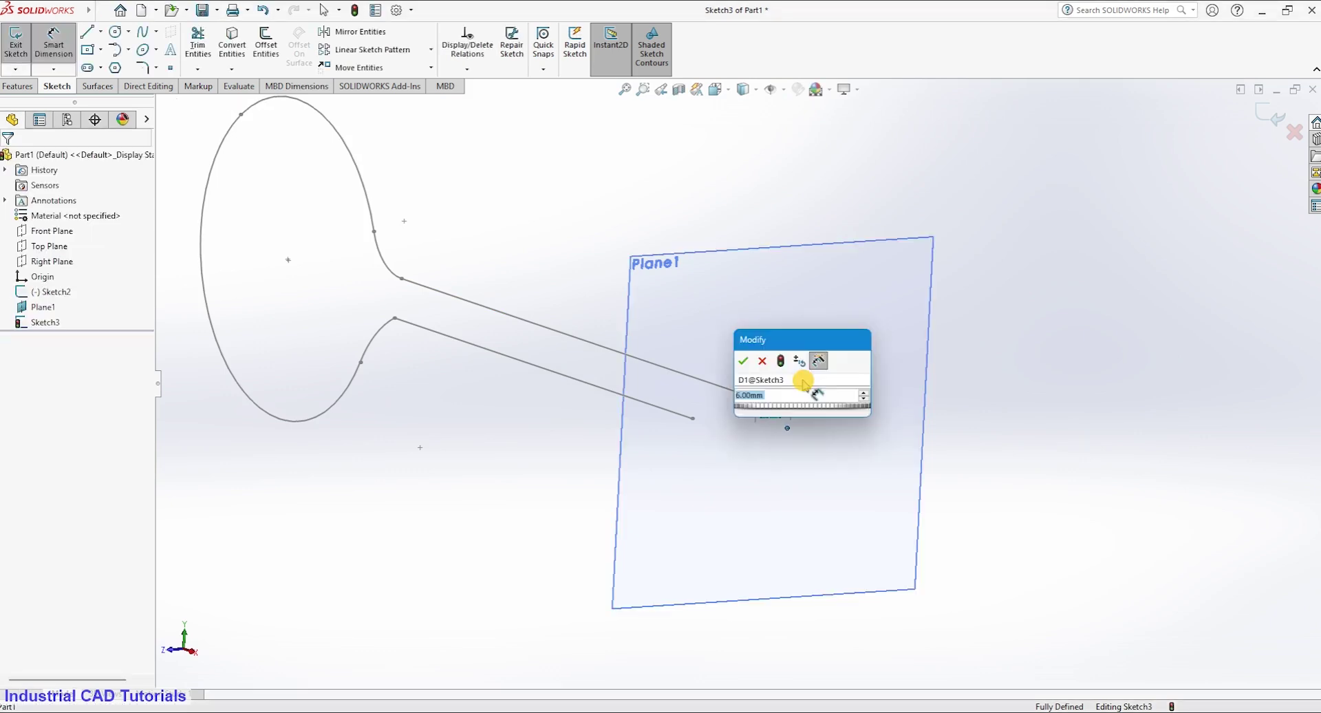
{"action": "type", "text": "8"}
{"action": "left_click", "coordinate": [741, 362]}
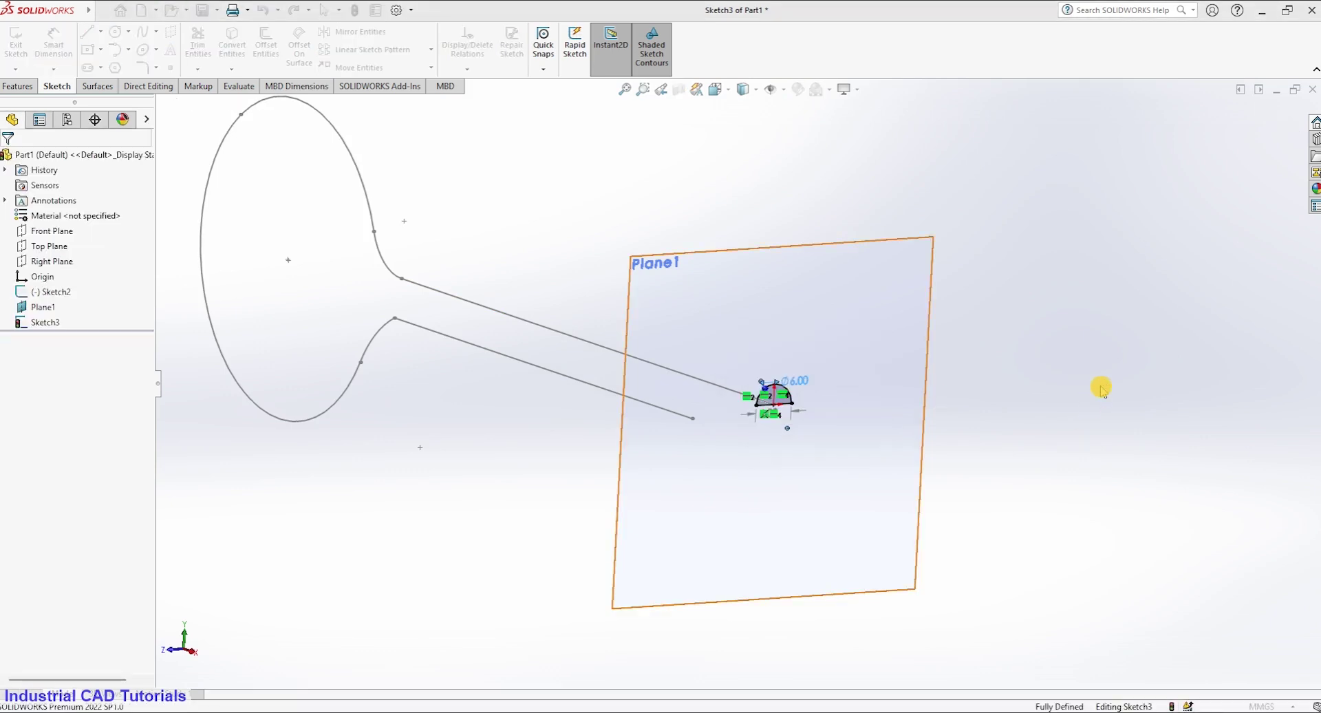
{"action": "left_click", "coordinate": [1100, 387]}
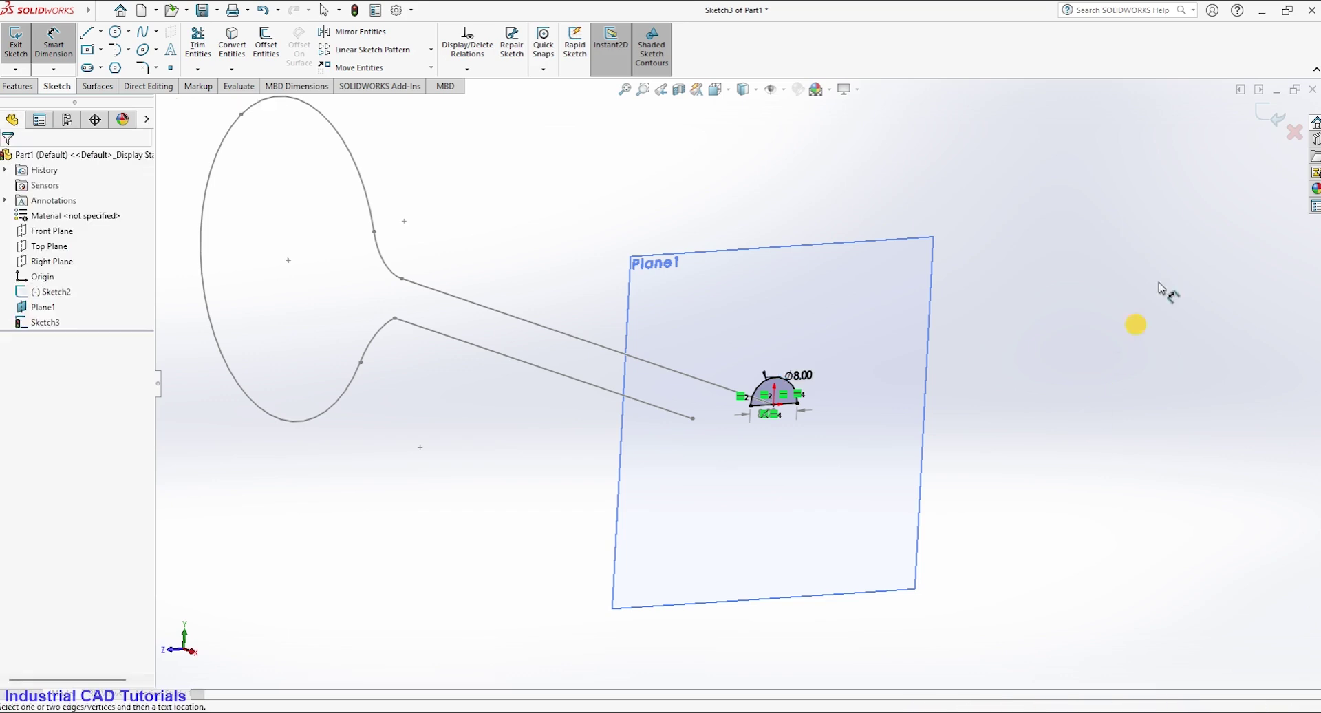
{"action": "left_click", "coordinate": [1258, 109]}
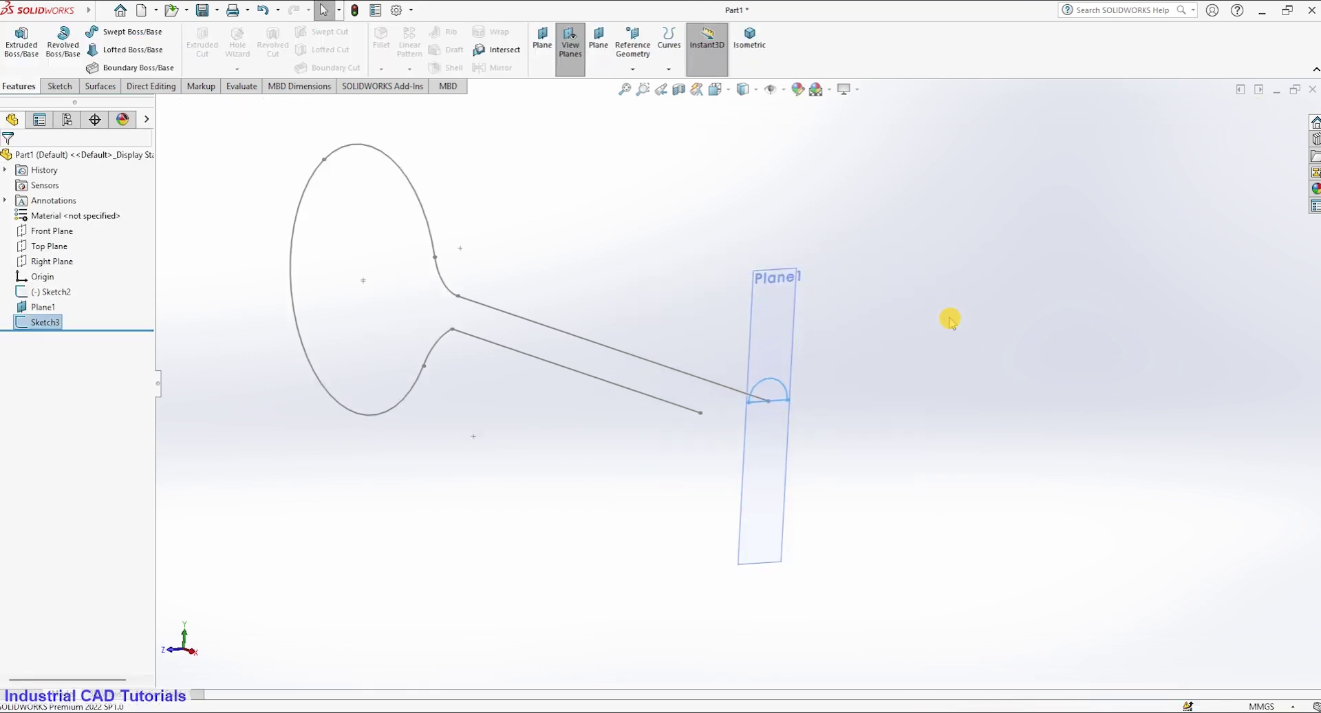
Create a swept surface from the semicircular profile along the looped path and hide the offset reference plane
{"action": "left_click", "coordinate": [98, 86]}
{"action": "left_click", "coordinate": [95, 50]}
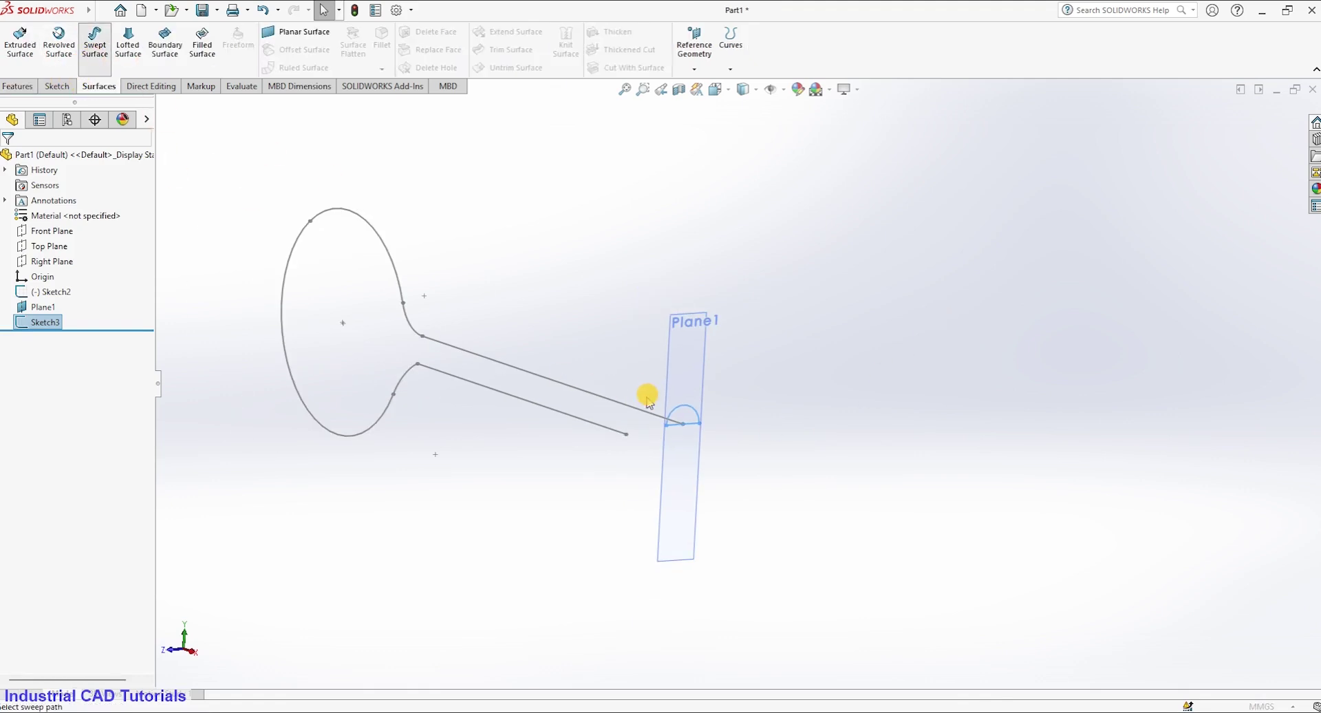
{"action": "left_click", "coordinate": [537, 378]}
{"action": "left_click", "coordinate": [7, 155]}
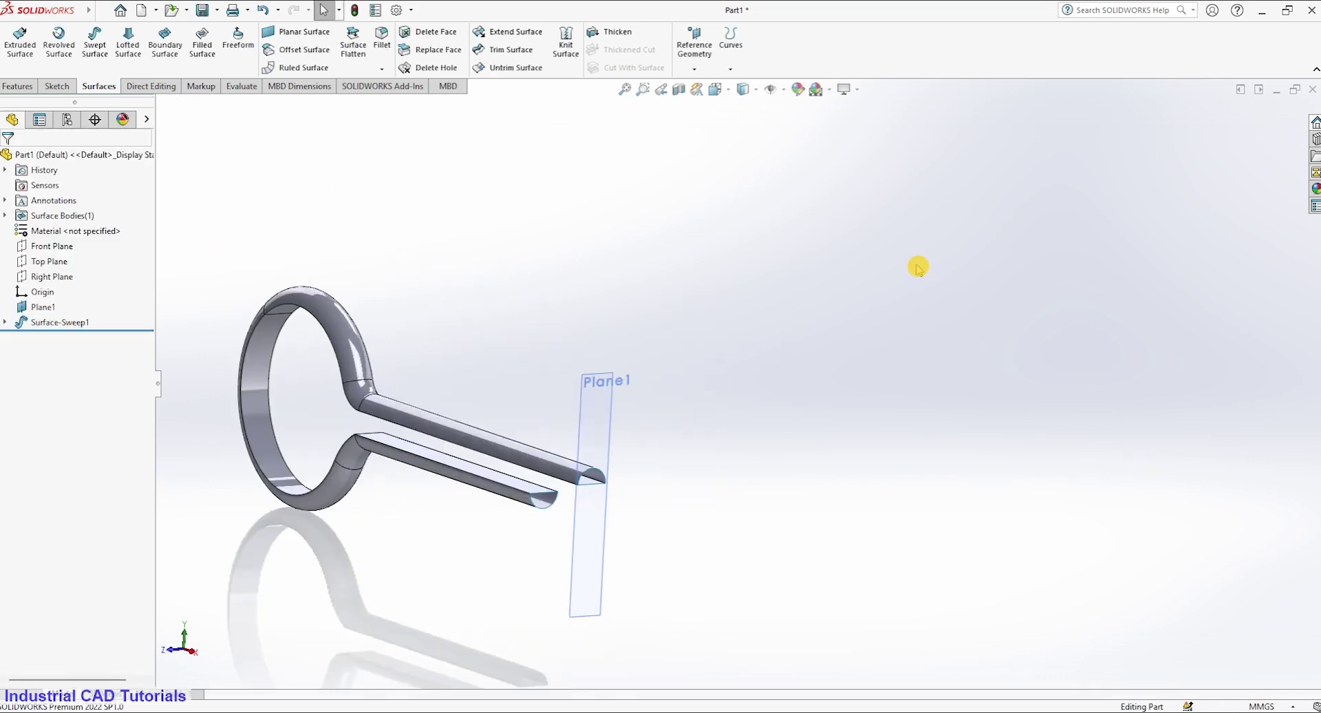
{"action": "right_click", "coordinate": [601, 421]}
{"action": "left_click", "coordinate": [658, 402]}
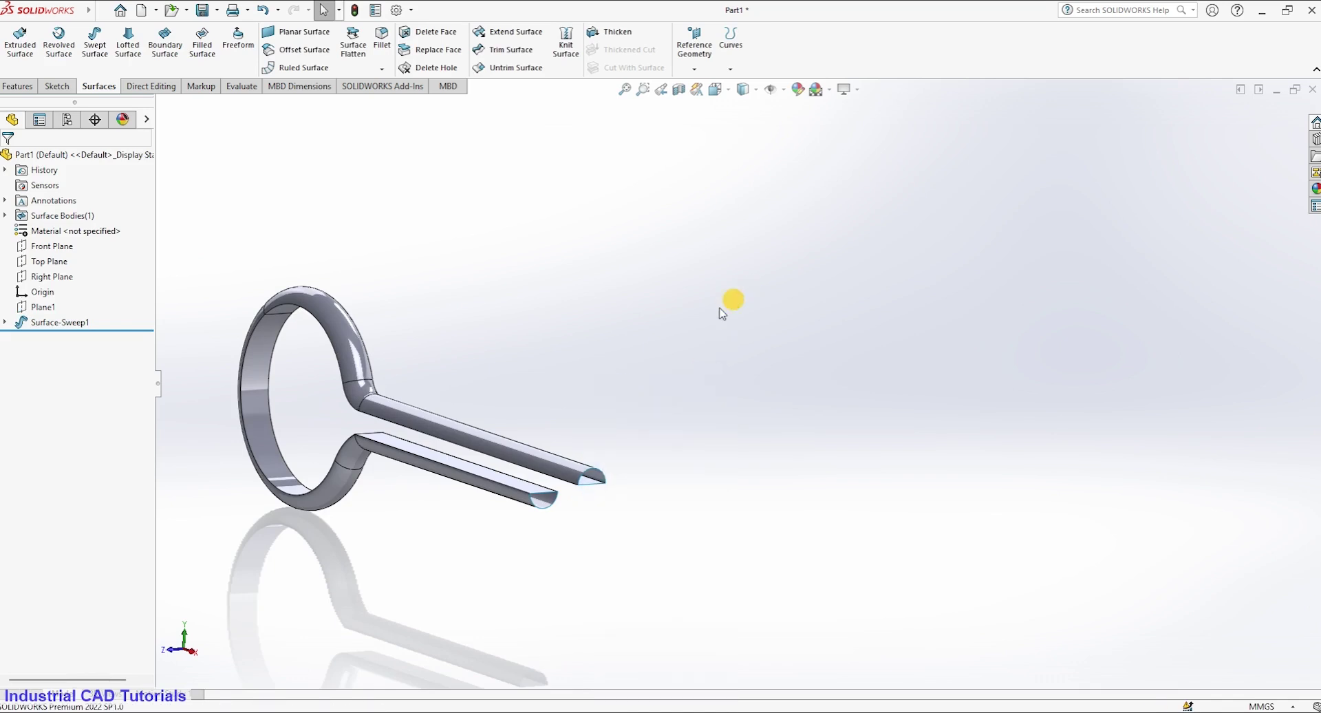
Save the part to the Desktop as Part1.SLDPRT
{"action": "middle_click_drag", "start_coordinate": [654, 497], "coordinate": [763, 248]}
{"action": "scroll", "coordinate": [800, 447], "scroll_direction": "down", "scroll_amount": 5}
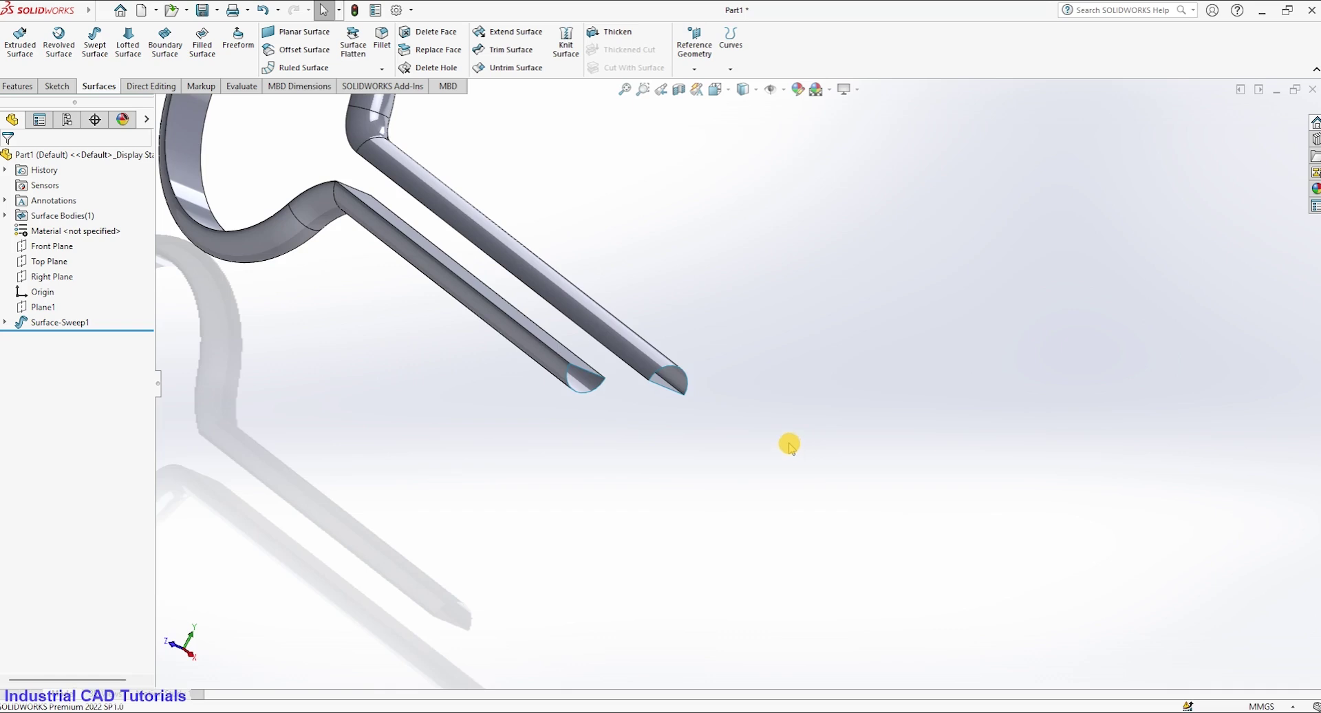
{"action": "middle_click_drag", "start_coordinate": [789, 445], "coordinate": [772, 431]}
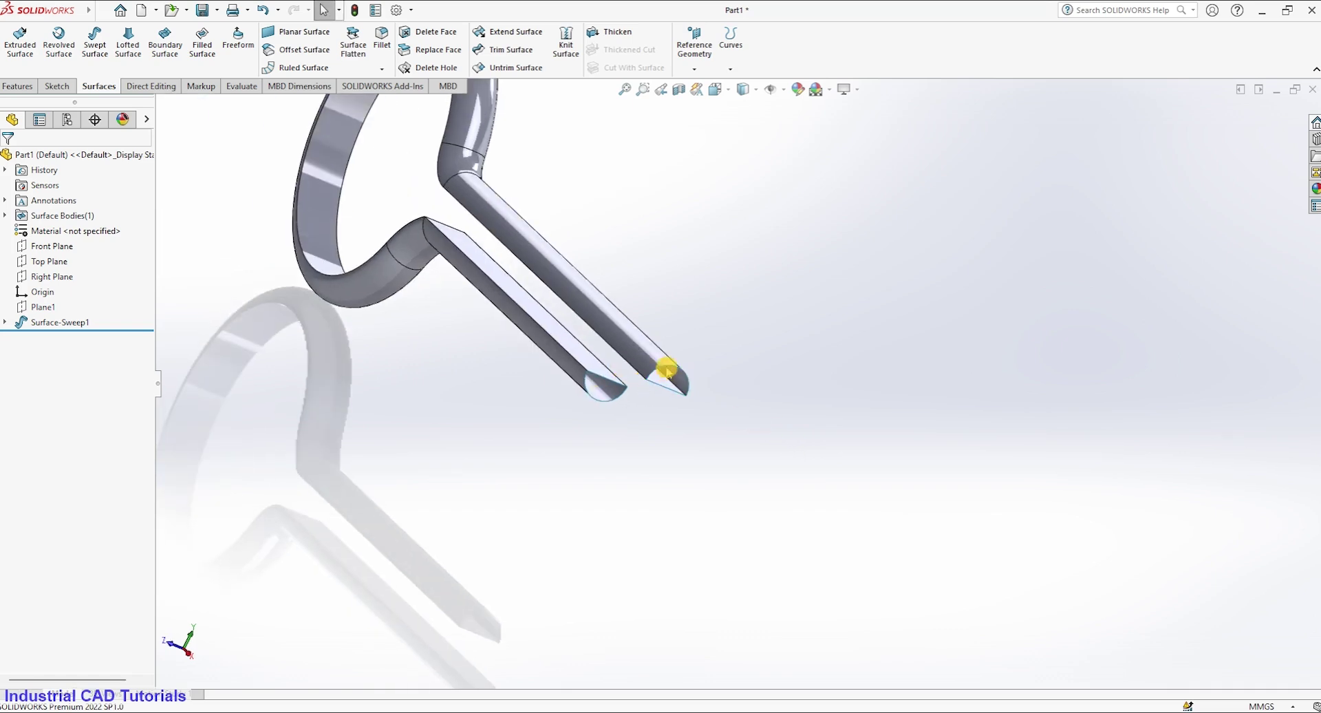
{"action": "key", "text": "ctrl+s"}
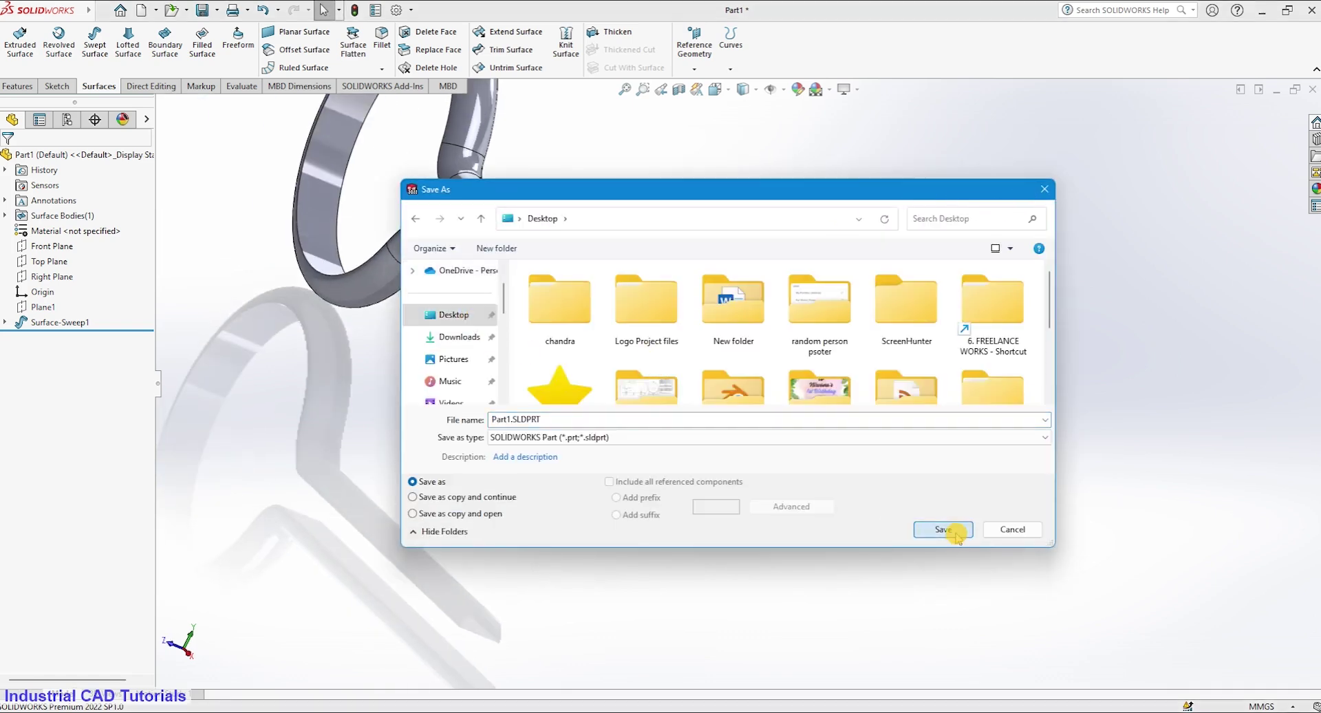
{"action": "left_click", "coordinate": [943, 529]}
Close the upper leg's open end with a filled surface bounded by its straight and arc edges
{"action": "scroll", "coordinate": [688, 364], "scroll_direction": "down", "scroll_amount": 5}
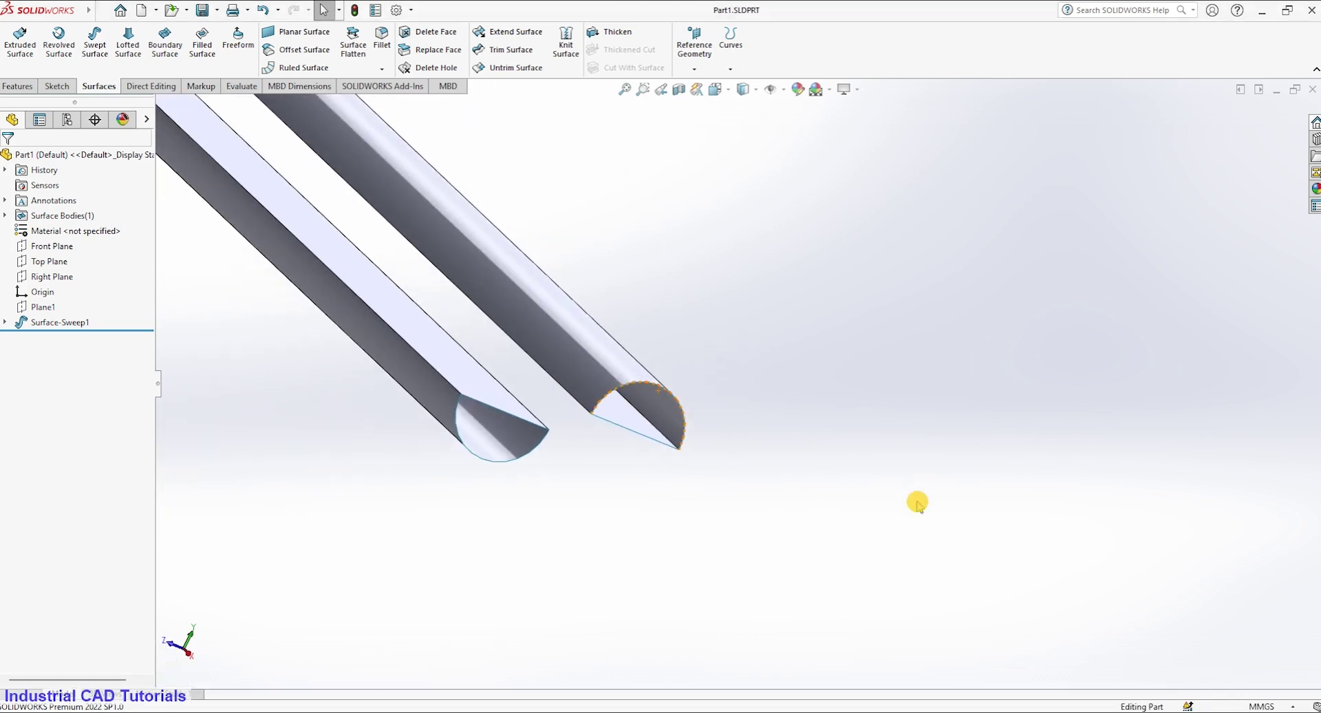
{"action": "left_click", "coordinate": [623, 427]}
{"action": "left_click", "coordinate": [638, 385]}
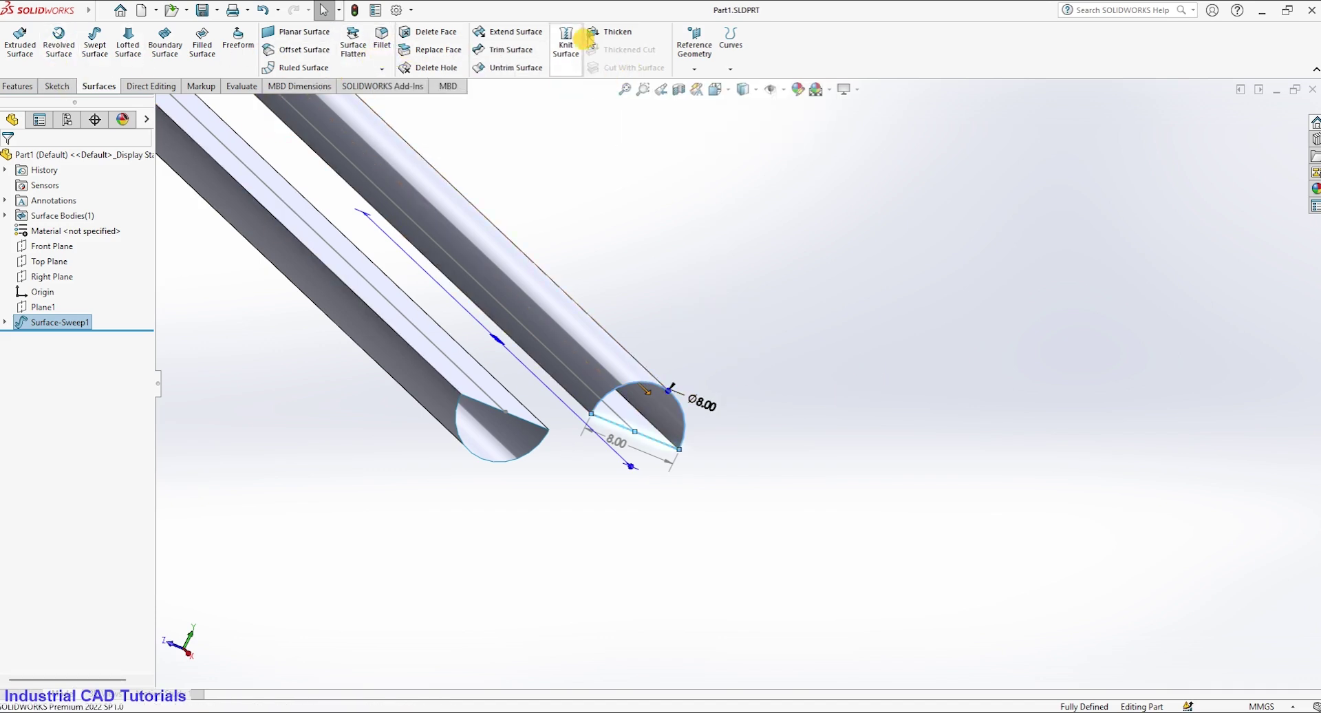
{"action": "left_click", "coordinate": [57, 86]}
{"action": "left_click", "coordinate": [21, 87]}
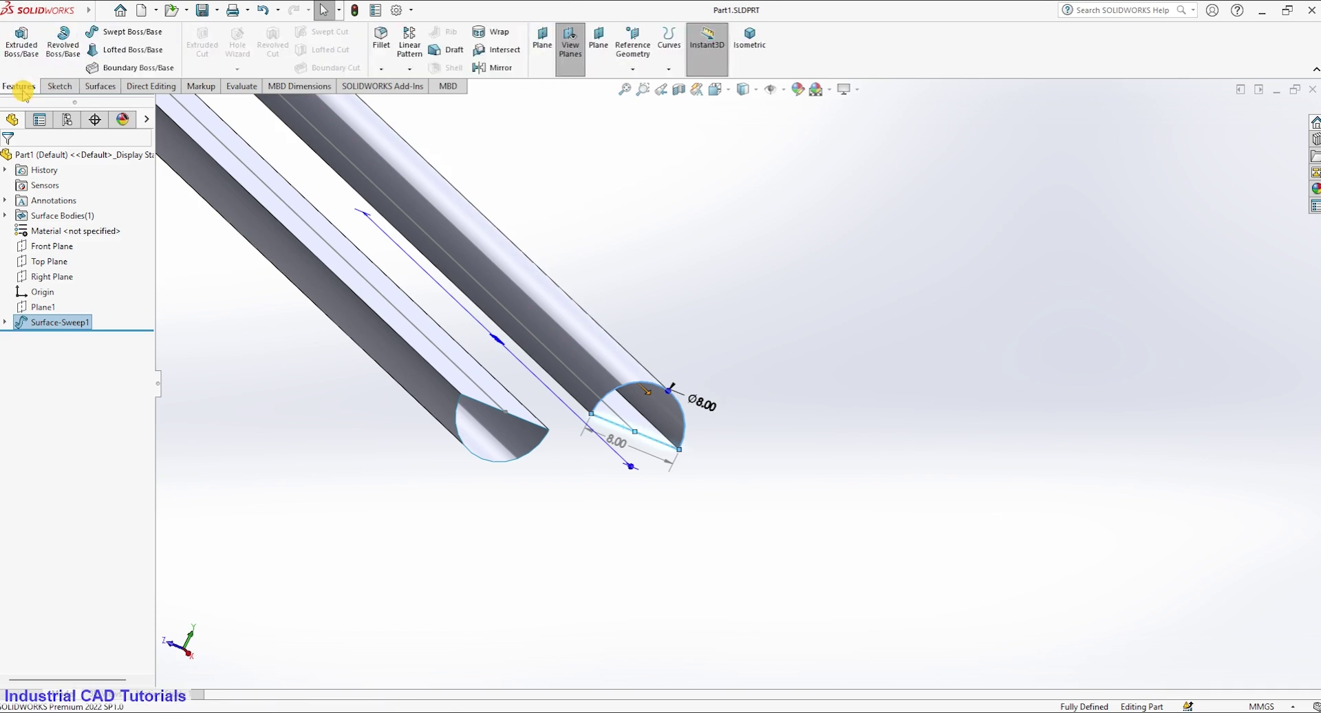
{"action": "left_click", "coordinate": [89, 87]}
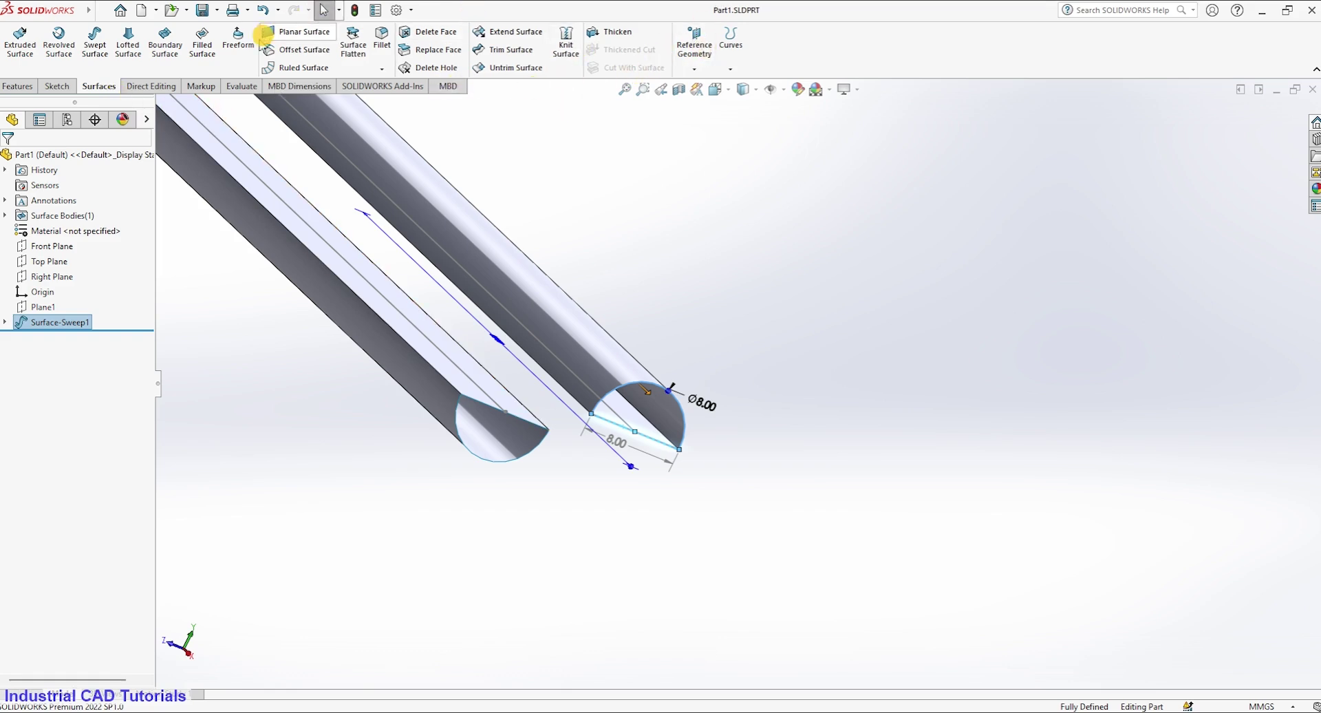
{"action": "left_click", "coordinate": [205, 45]}
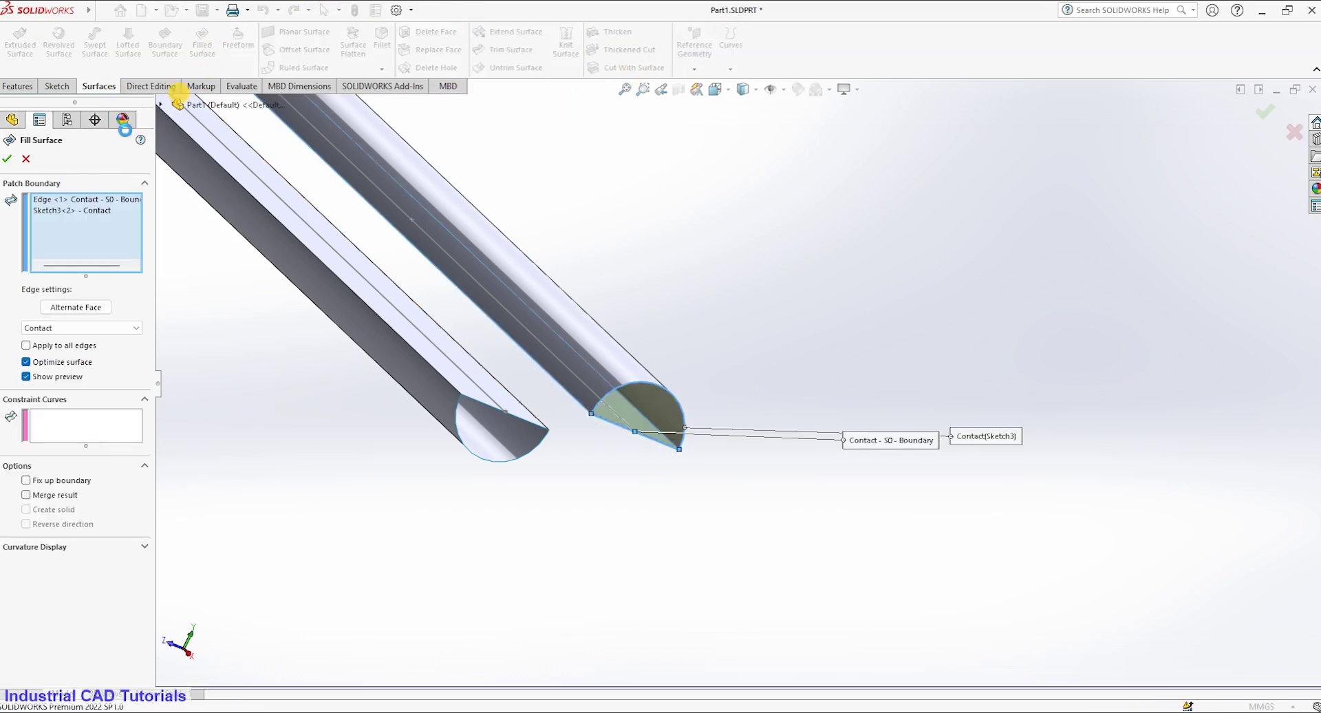
{"action": "left_click", "coordinate": [11, 162]}
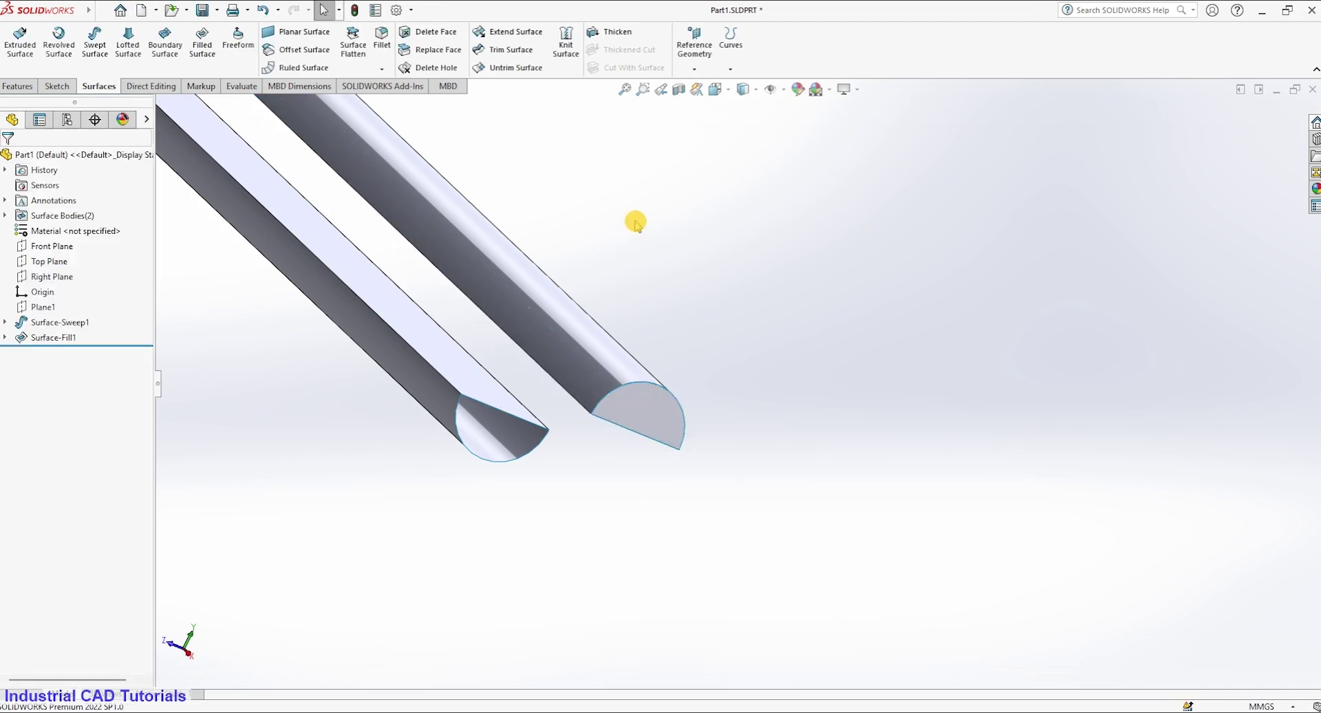
Close the lower leg's open end with a filled surface bounded by its end edges
{"action": "left_click", "coordinate": [473, 455]}
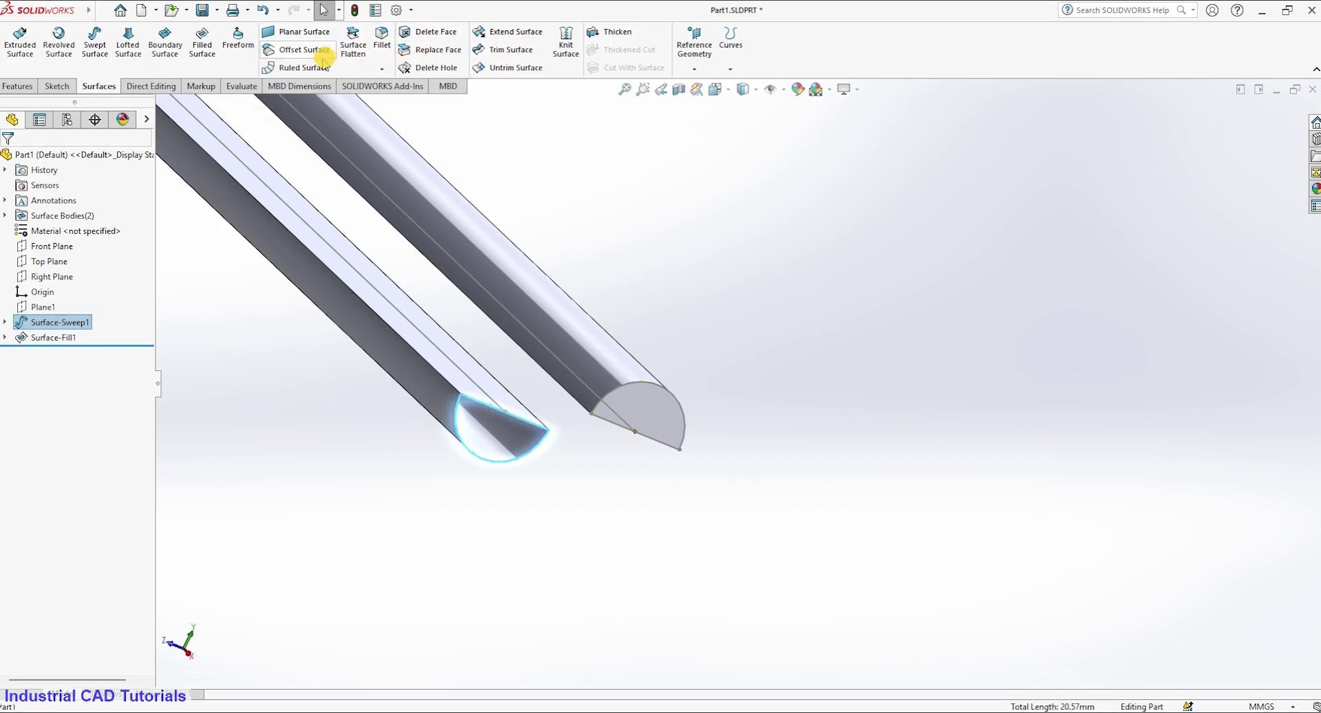
{"action": "left_click", "coordinate": [202, 43]}
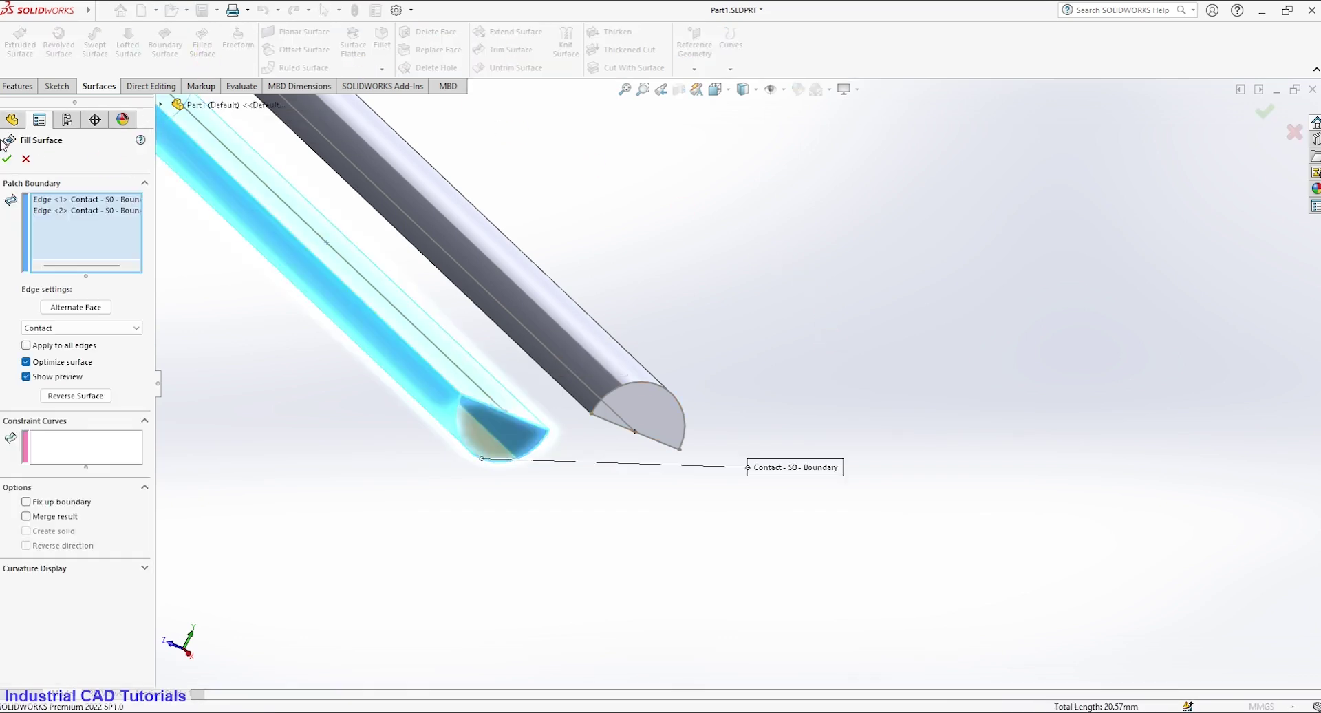
{"action": "left_click", "coordinate": [7, 159]}
{"action": "scroll", "coordinate": [695, 249], "scroll_direction": "up", "scroll_amount": 3}
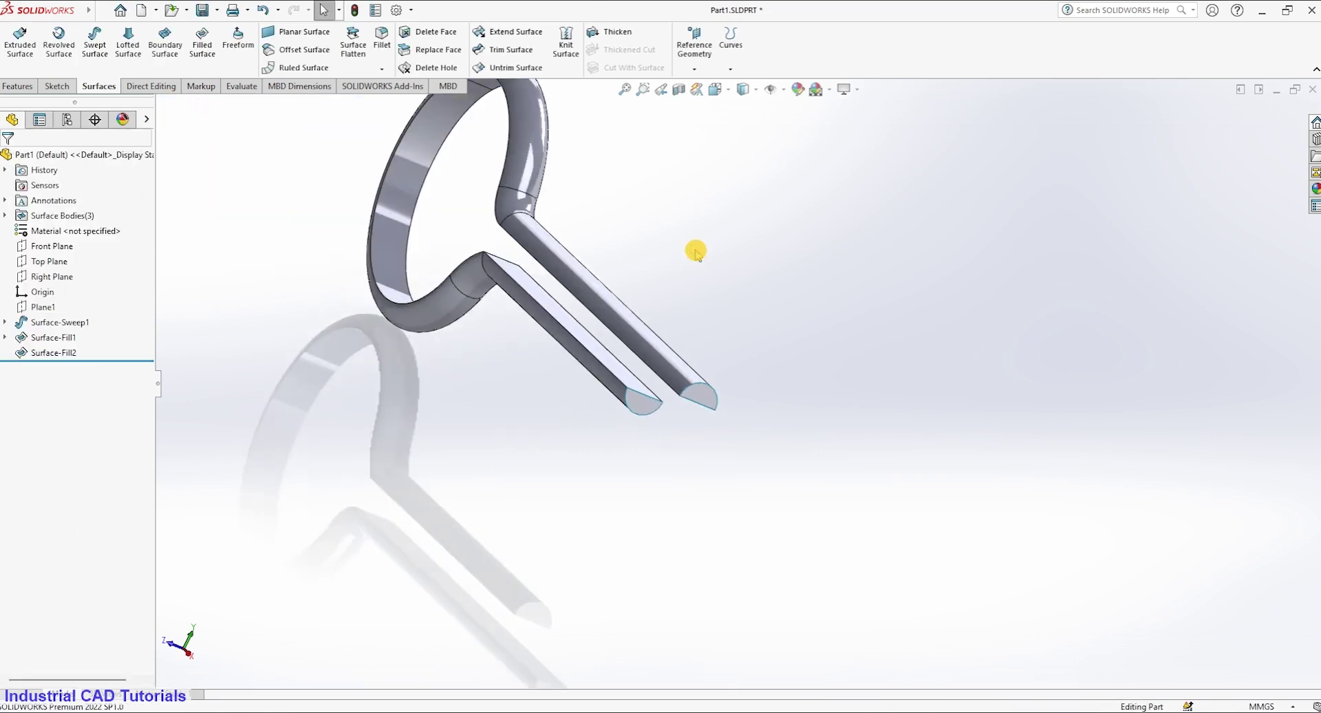
Thicken the swept clip surface with a thickness of 0.1 mm
{"action": "middle_click_drag", "start_coordinate": [695, 251], "coordinate": [933, 339]}
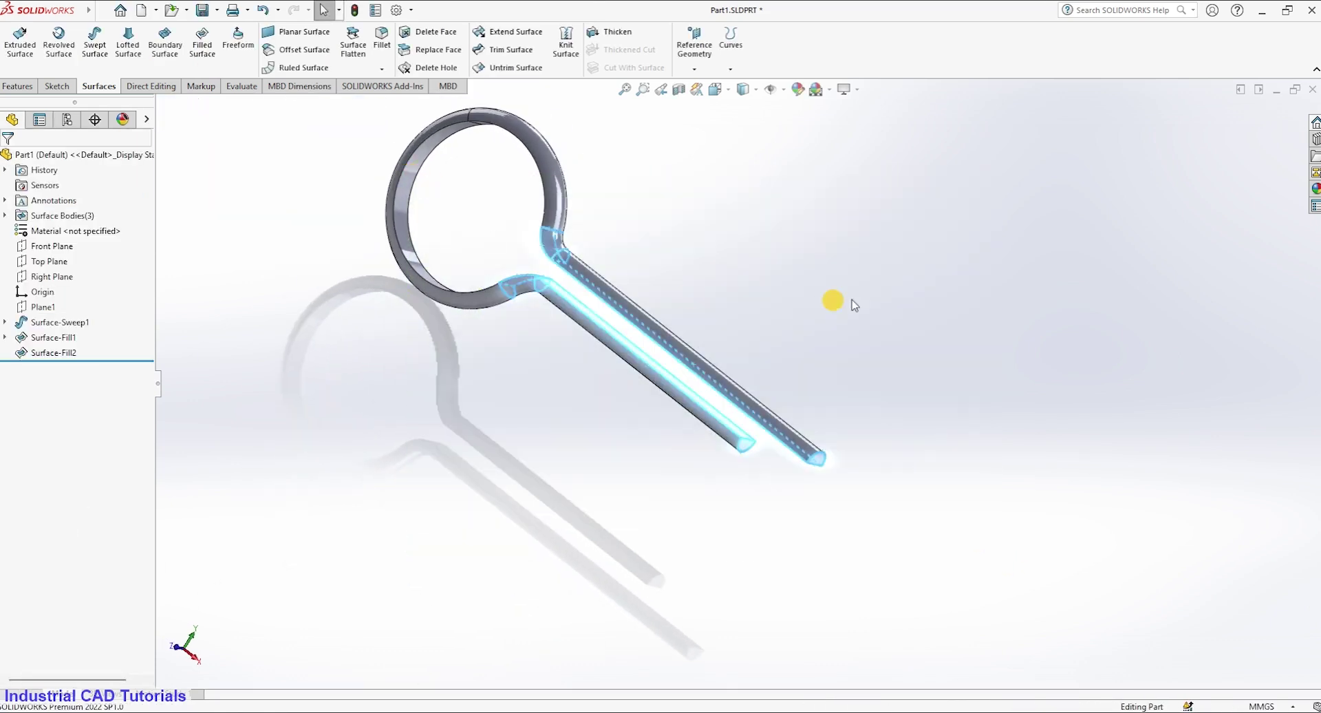
{"action": "left_click", "coordinate": [616, 31]}
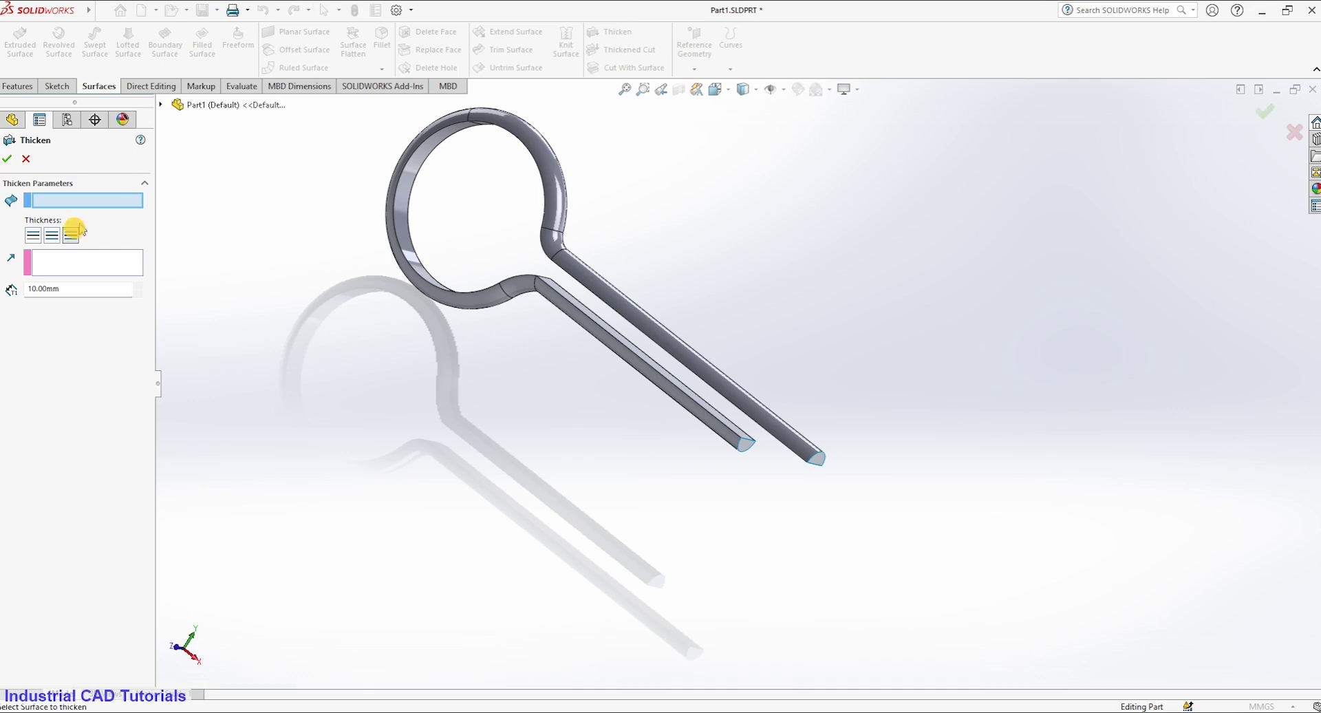
{"action": "left_click", "coordinate": [524, 293]}
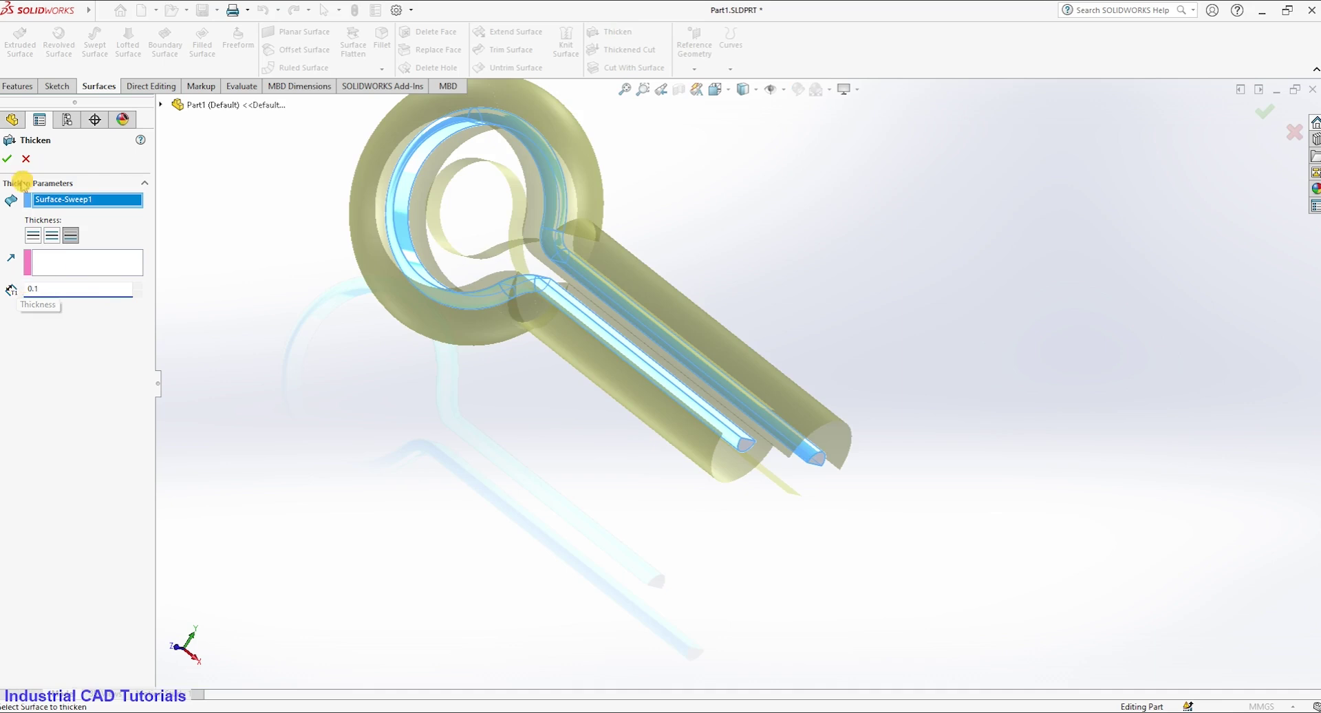
{"action": "left_click", "coordinate": [7, 159]}
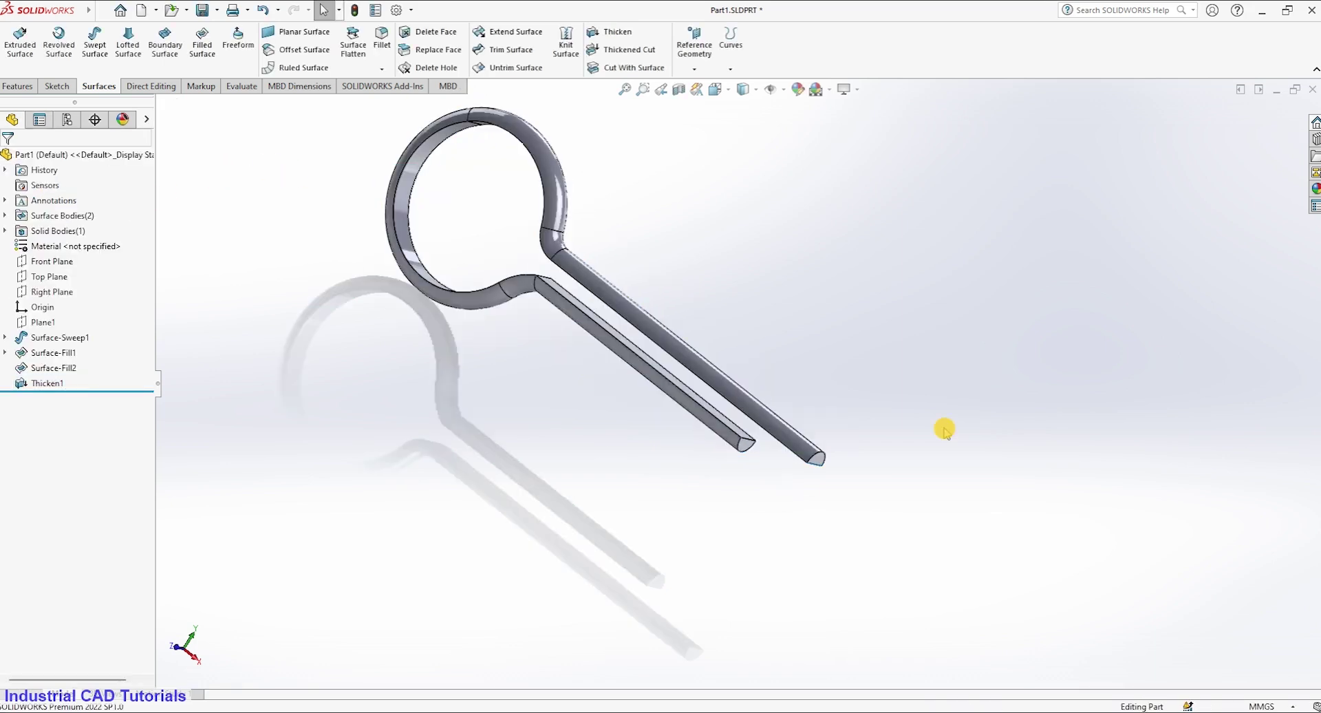
Examine the thickened clip from several angles, including its loop, bends and capped leg ends
{"action": "scroll", "coordinate": [944, 431], "scroll_direction": "down", "scroll_amount": 3}
{"action": "mouse_move", "coordinate": [944, 432]}
{"action": "middle_mouse_down"}
{"action": "mouse_move", "coordinate": [861, 349]}
{"action": "mouse_move", "coordinate": [939, 408]}
{"action": "middle_mouse_up"}
{"action": "scroll", "coordinate": [917, 408], "scroll_direction": "up", "scroll_amount": 5}
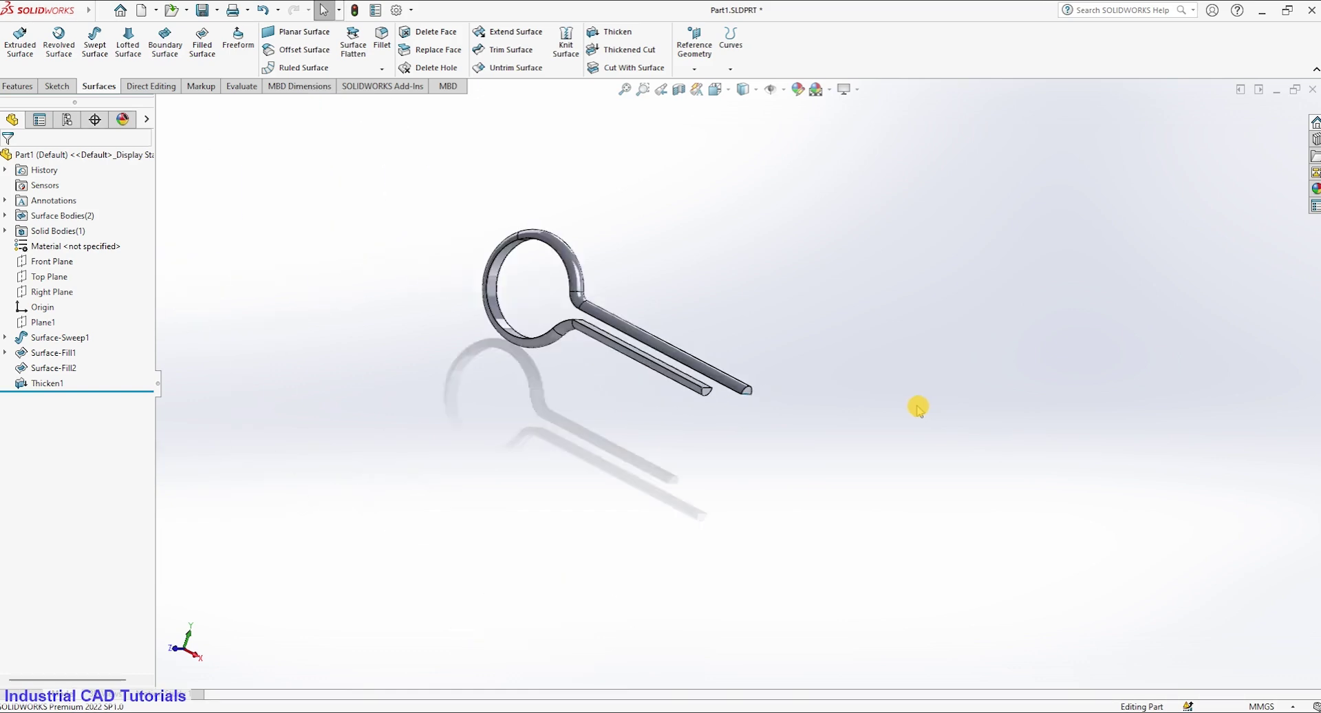
{"action": "scroll", "coordinate": [681, 296], "scroll_direction": "down", "scroll_amount": 4}
{"action": "middle_click_drag", "start_coordinate": [530, 255], "coordinate": [868, 446]}
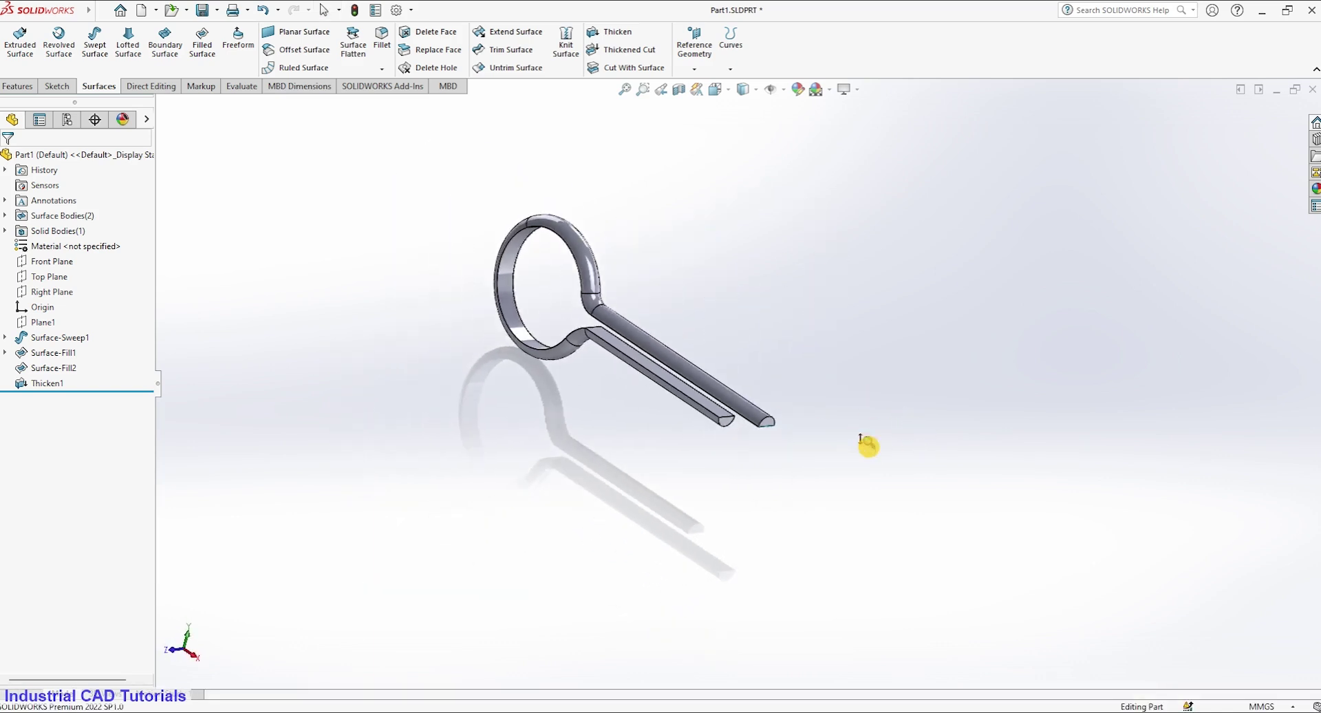
{"action": "scroll", "coordinate": [838, 419], "scroll_direction": "down", "scroll_amount": 5}
{"action": "scroll", "coordinate": [828, 415], "scroll_direction": "up", "scroll_amount": 5}
{"action": "scroll", "coordinate": [619, 458], "scroll_direction": "down", "scroll_amount": 2}
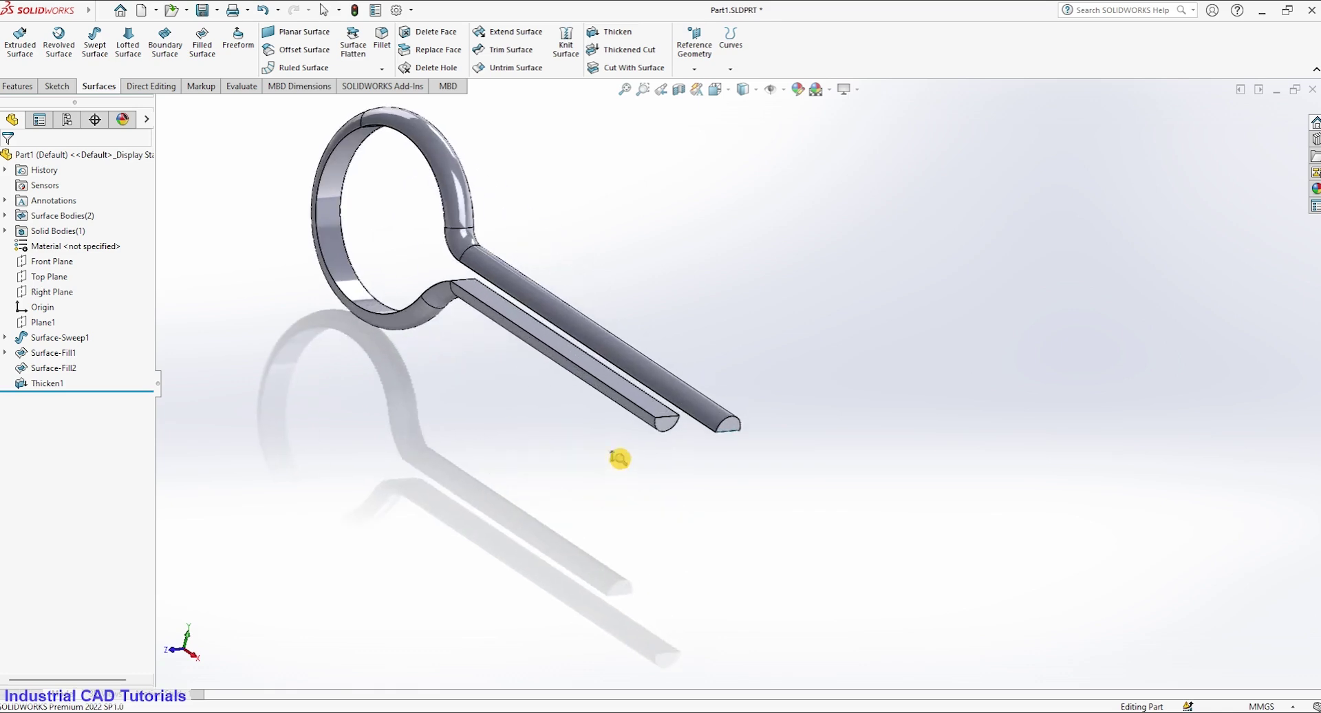
{"action": "middle_click_drag", "start_coordinate": [518, 449], "coordinate": [752, 522], "text": "ctrl"}
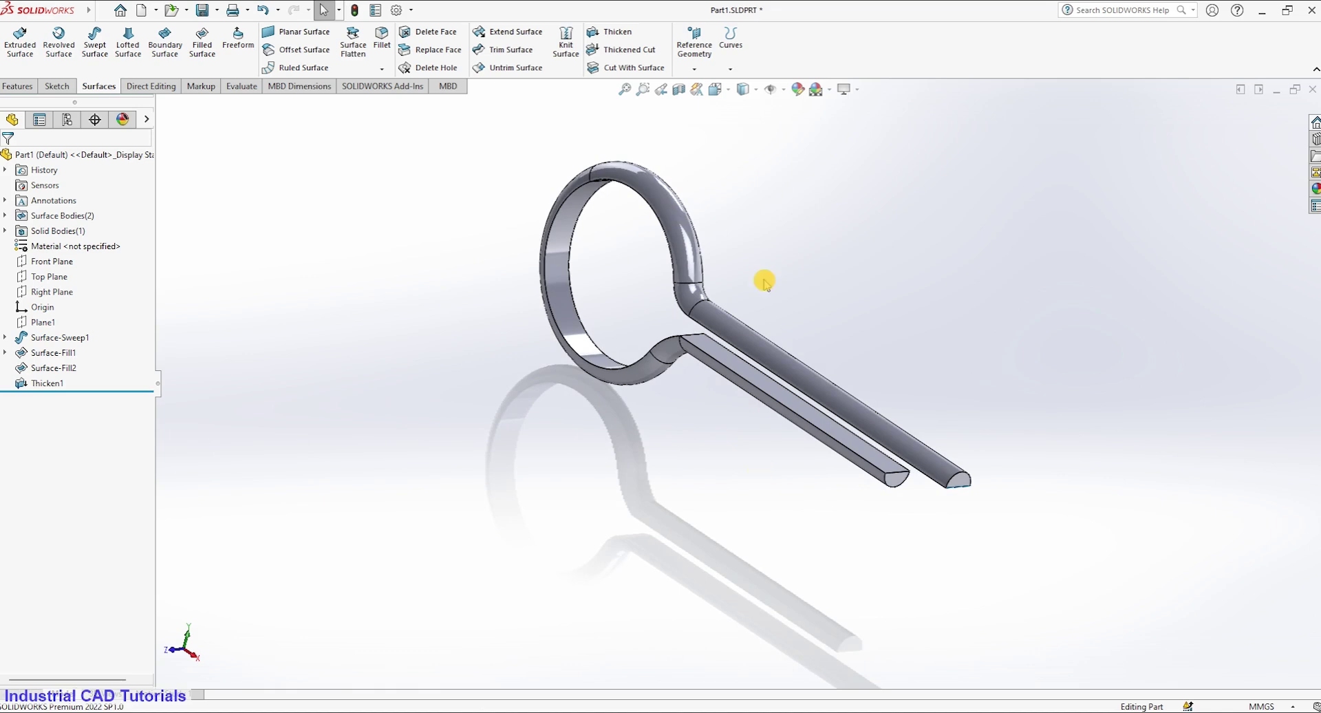
{"action": "left_click", "coordinate": [829, 90]}
{"action": "left_click", "coordinate": [829, 90]}
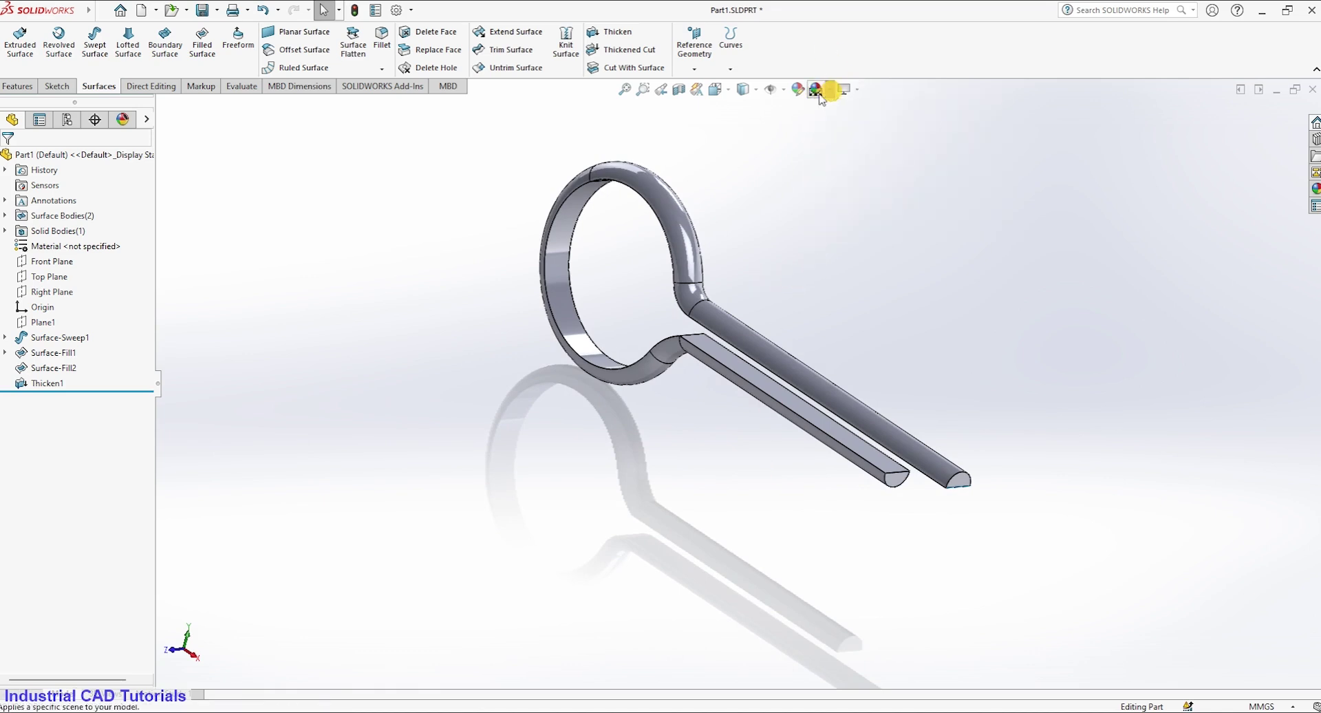
{"action": "left_click", "coordinate": [815, 89]}
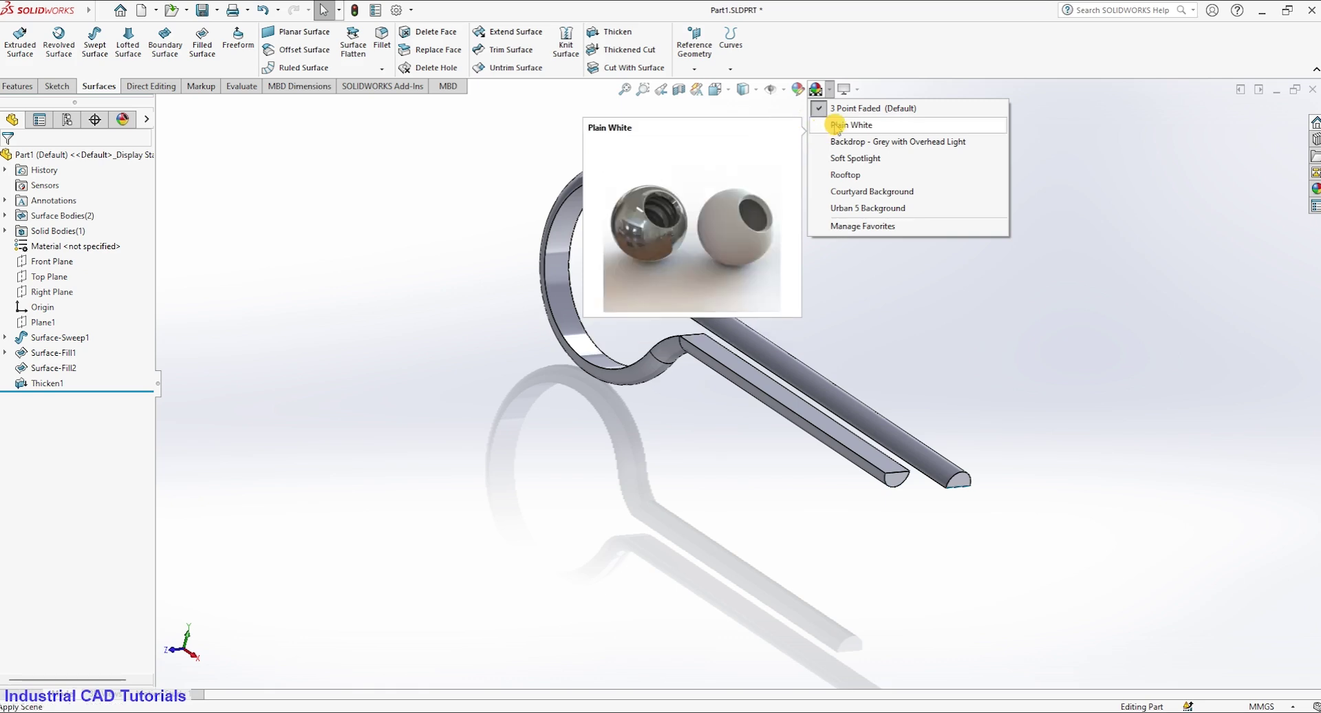
{"action": "left_click", "coordinate": [769, 108]}
Toggle the view settings for ambient occlusion and shadows on the shaded clip model
{"action": "left_click", "coordinate": [857, 92]}
{"action": "left_click", "coordinate": [861, 141]}
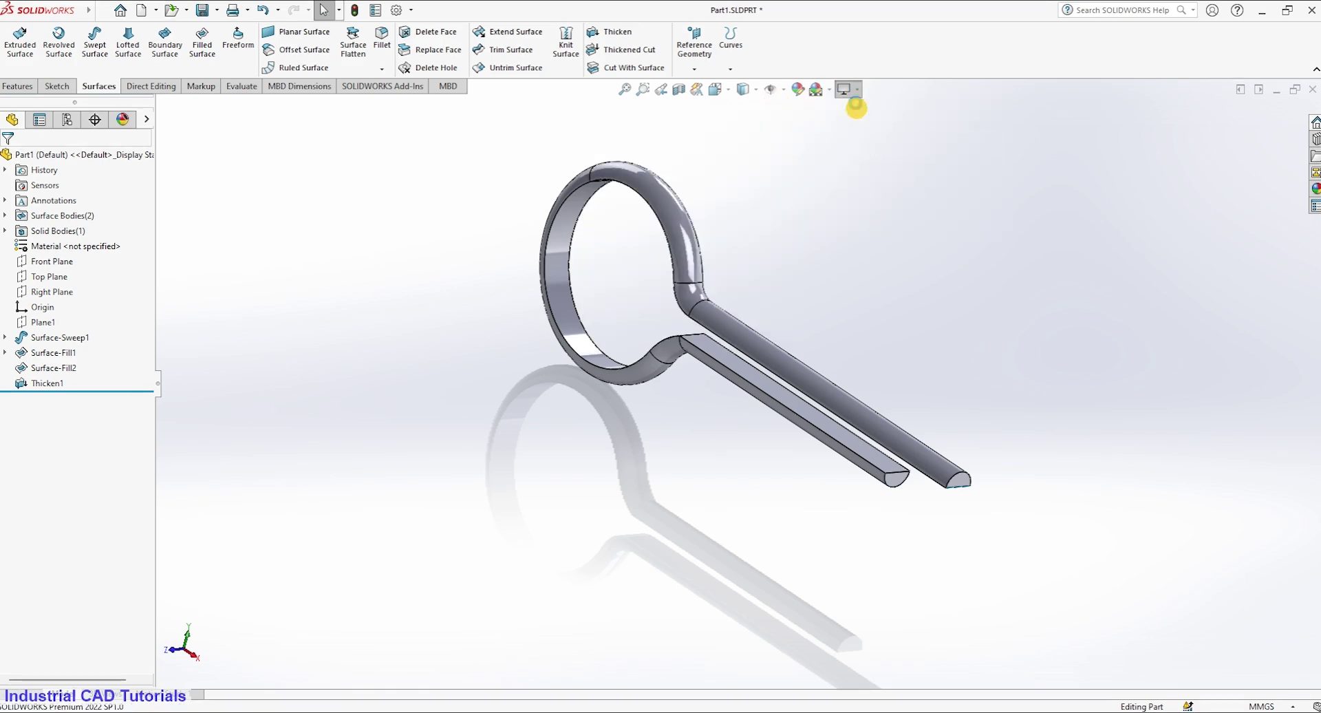
{"action": "left_click", "coordinate": [858, 92]}
{"action": "left_click", "coordinate": [859, 124]}
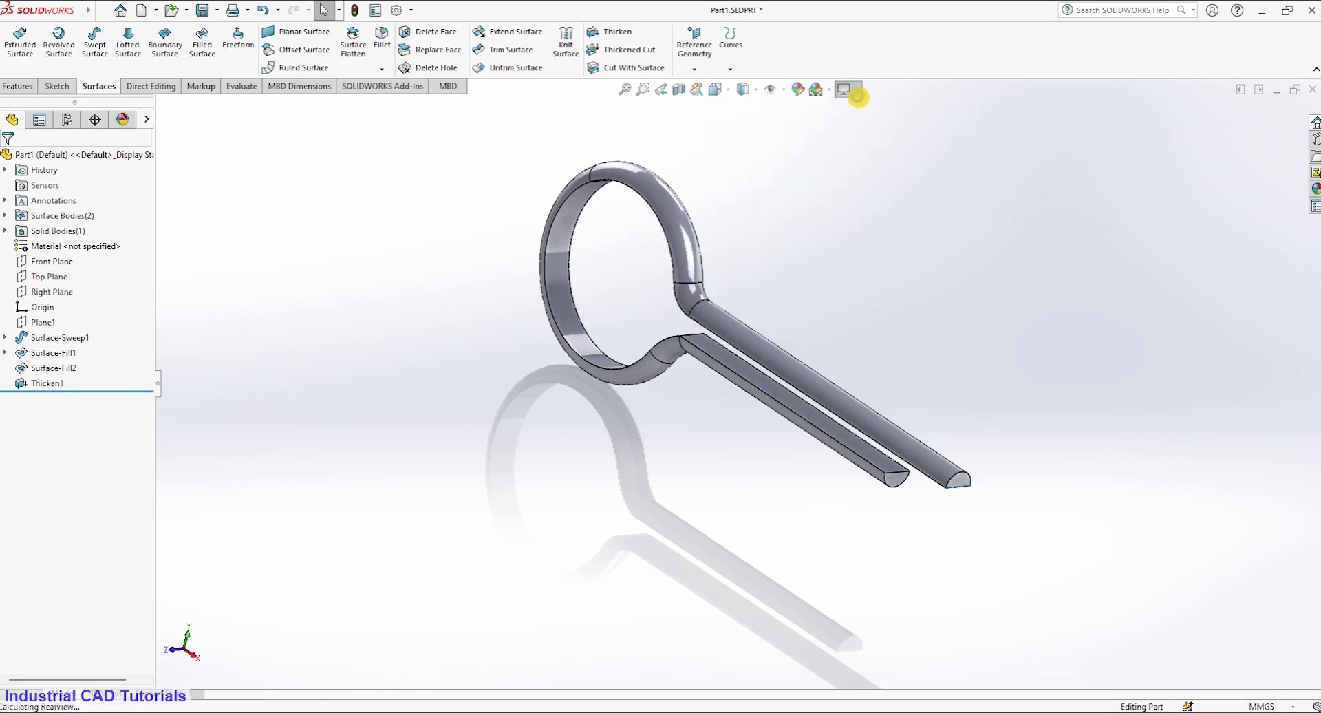
{"action": "left_click", "coordinate": [857, 91]}
{"action": "left_click", "coordinate": [861, 125]}
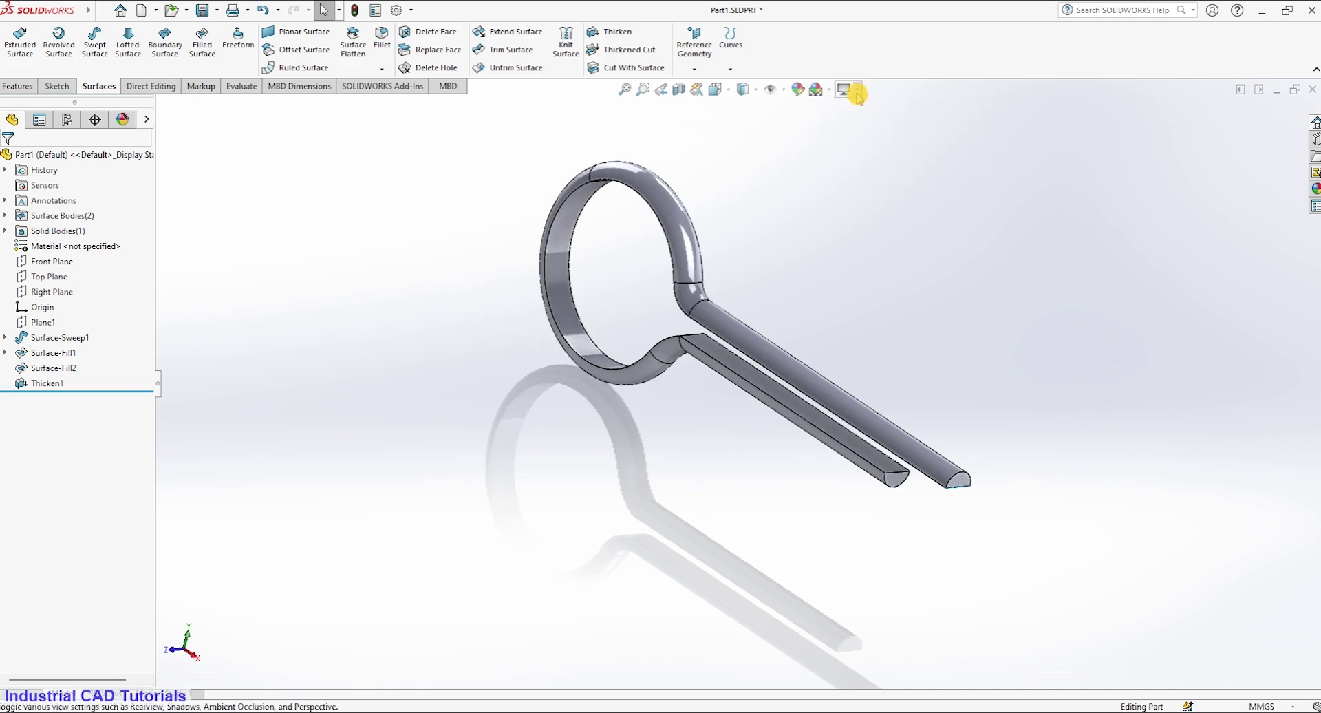